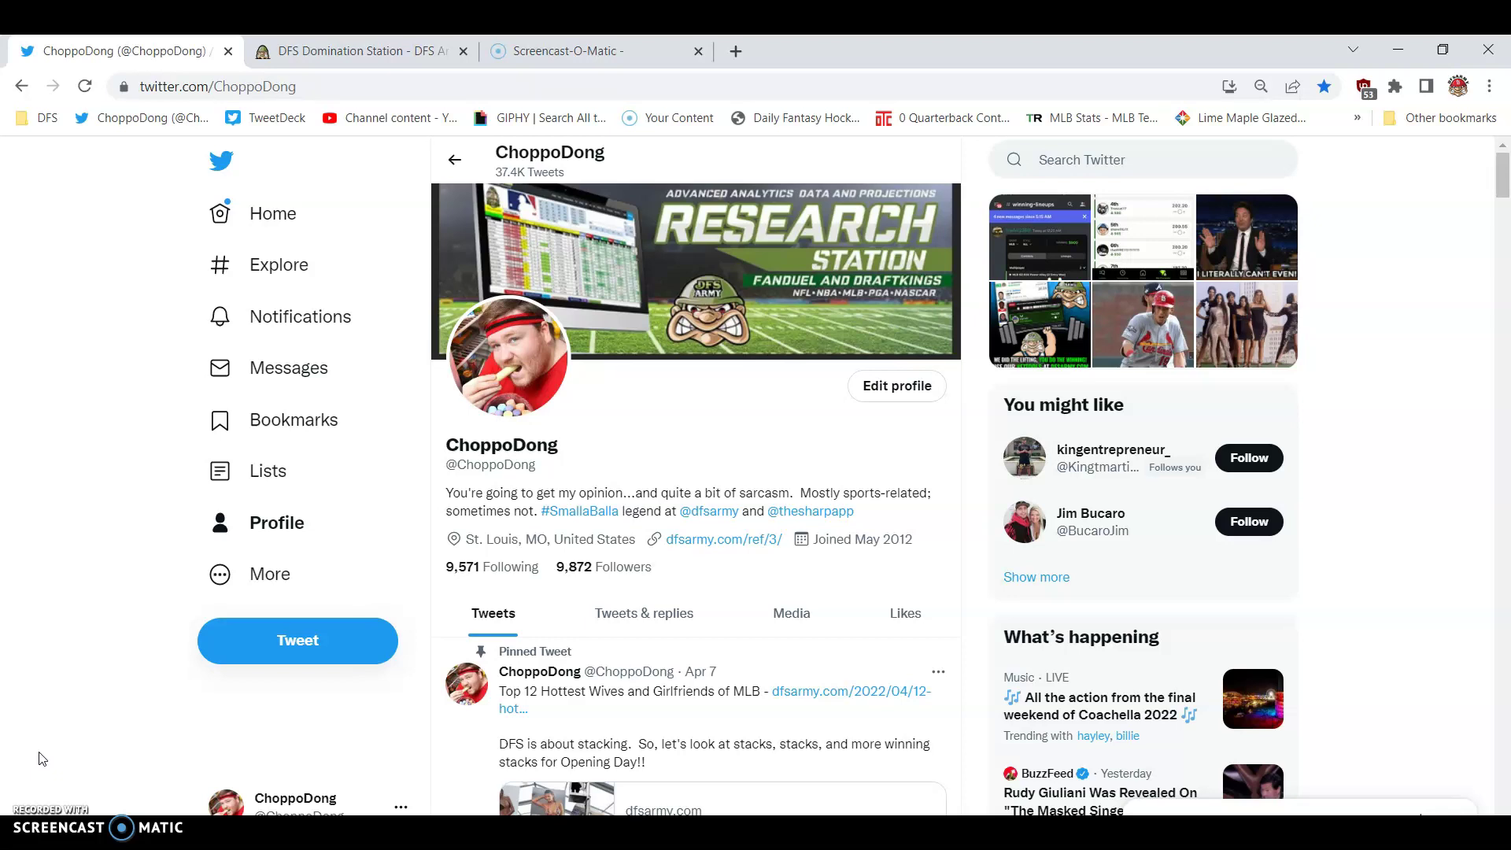
- Switch to the Domination Station optimizer and note # of lineups still at 3, then reach the player table
{"action": "left_click", "coordinate": [327, 43]}
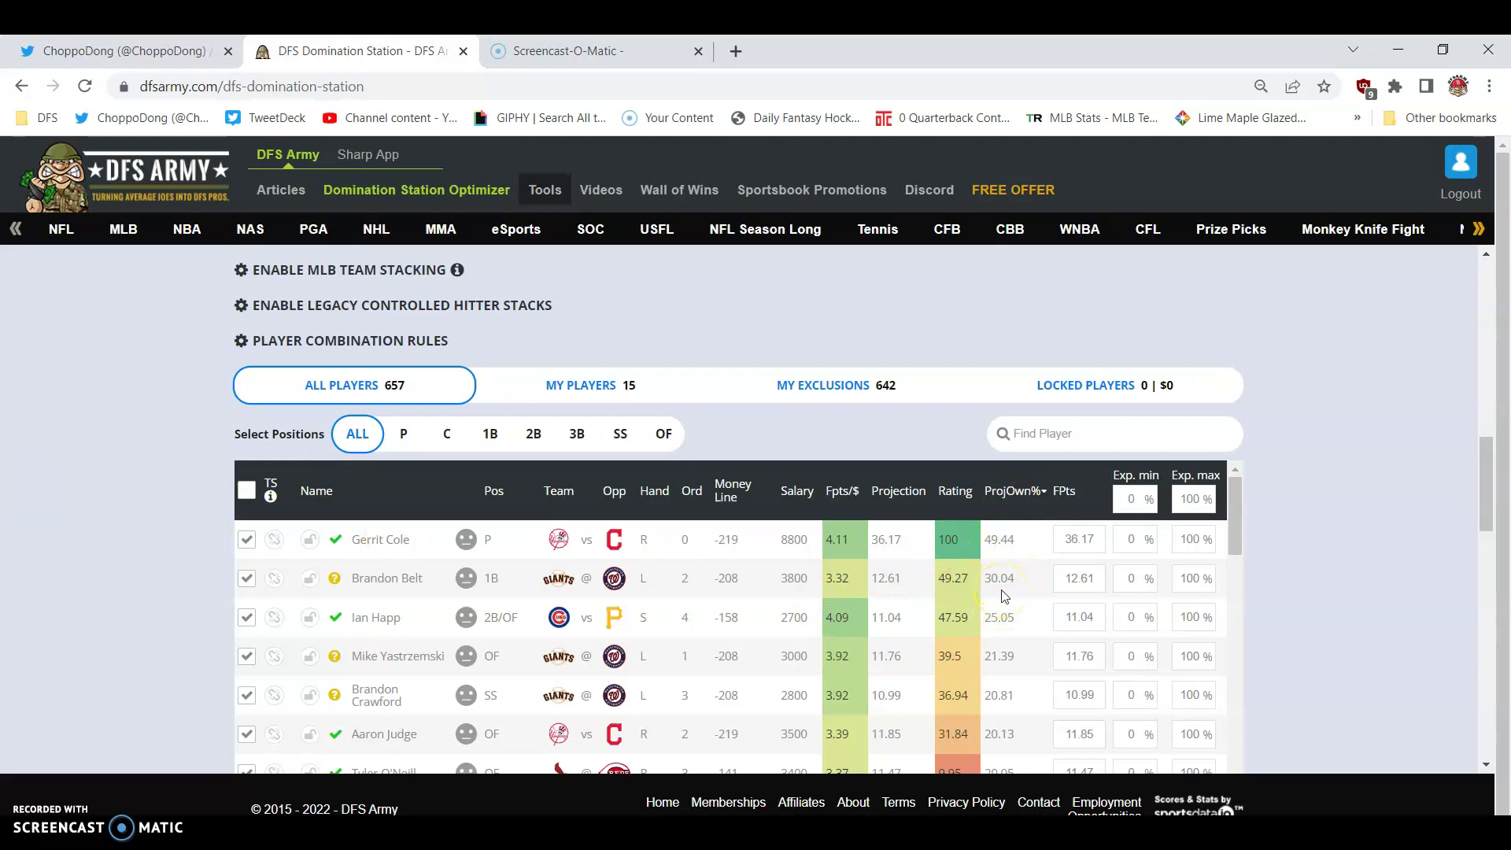
{"action": "scroll", "coordinate": [1388, 501], "scroll_direction": "down", "scroll_amount": 10}
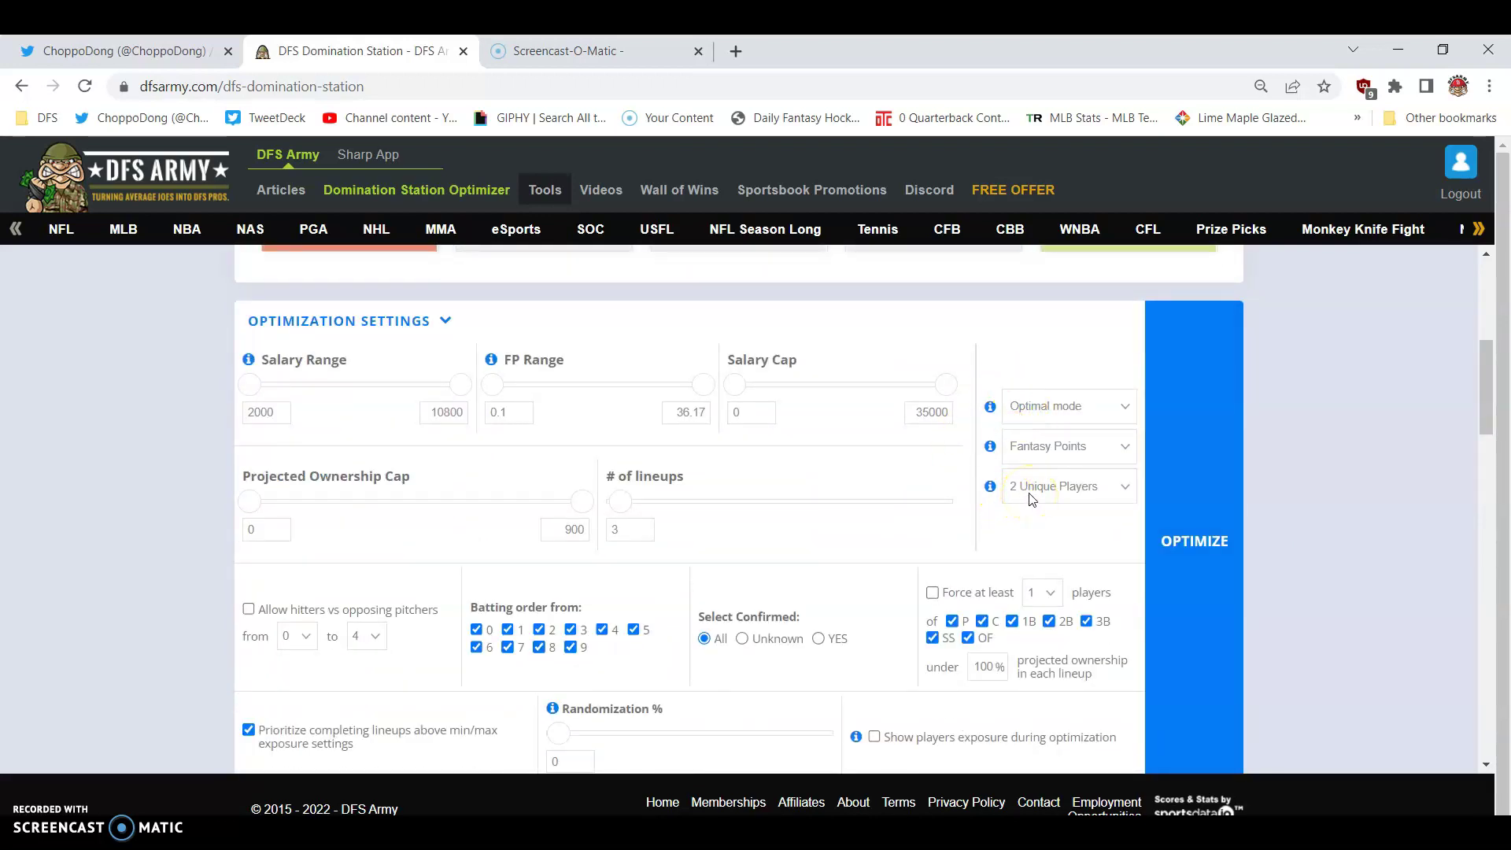
{"action": "left_click", "coordinate": [644, 531]}
{"action": "scroll", "coordinate": [197, 624], "scroll_direction": "down", "scroll_amount": 6}
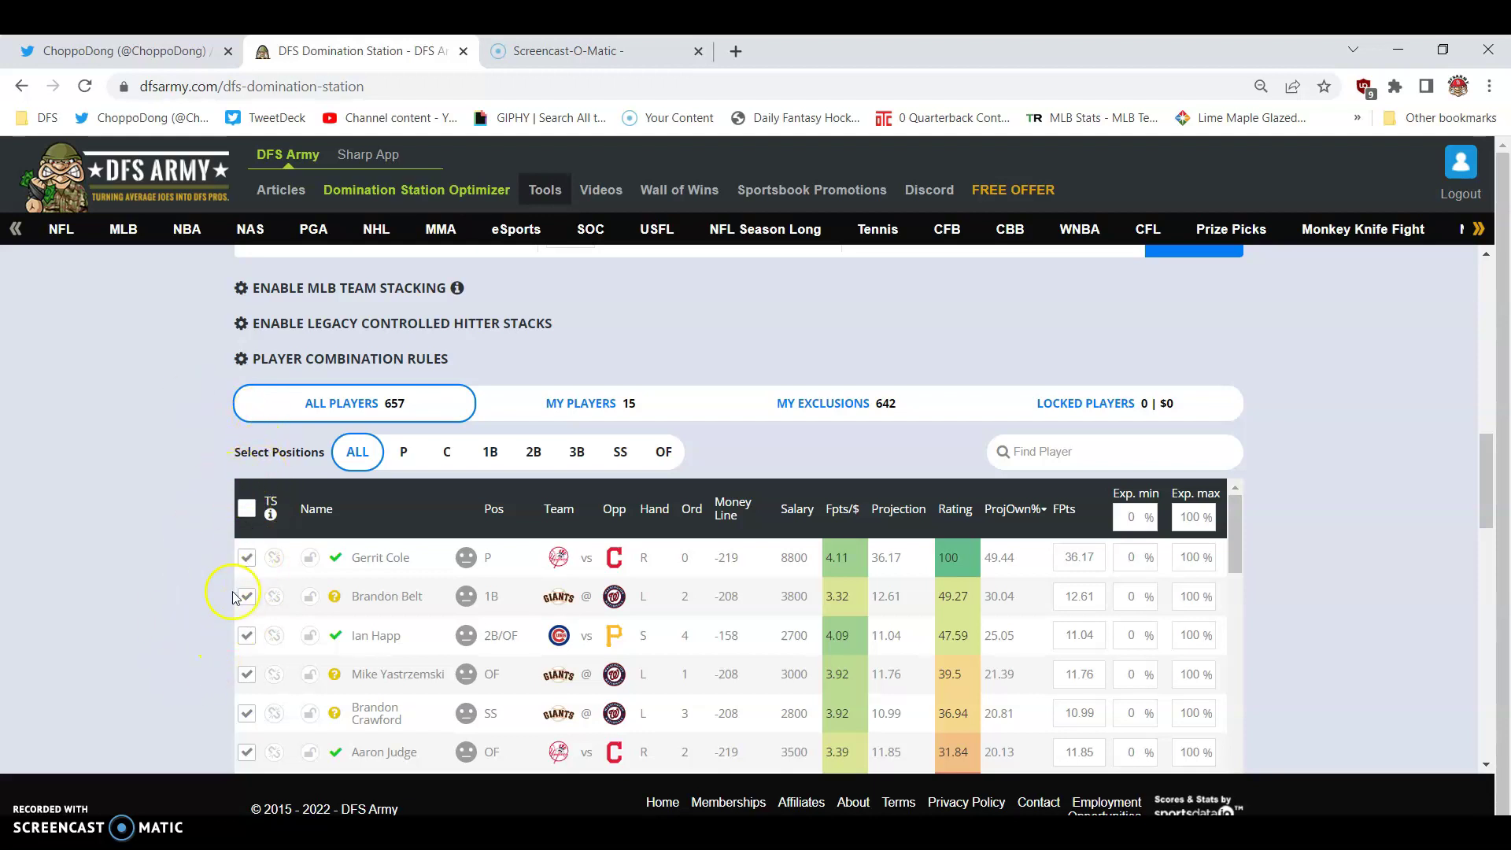
- Filter the player table to pitchers to review which ones are included
{"action": "left_click", "coordinate": [401, 456]}
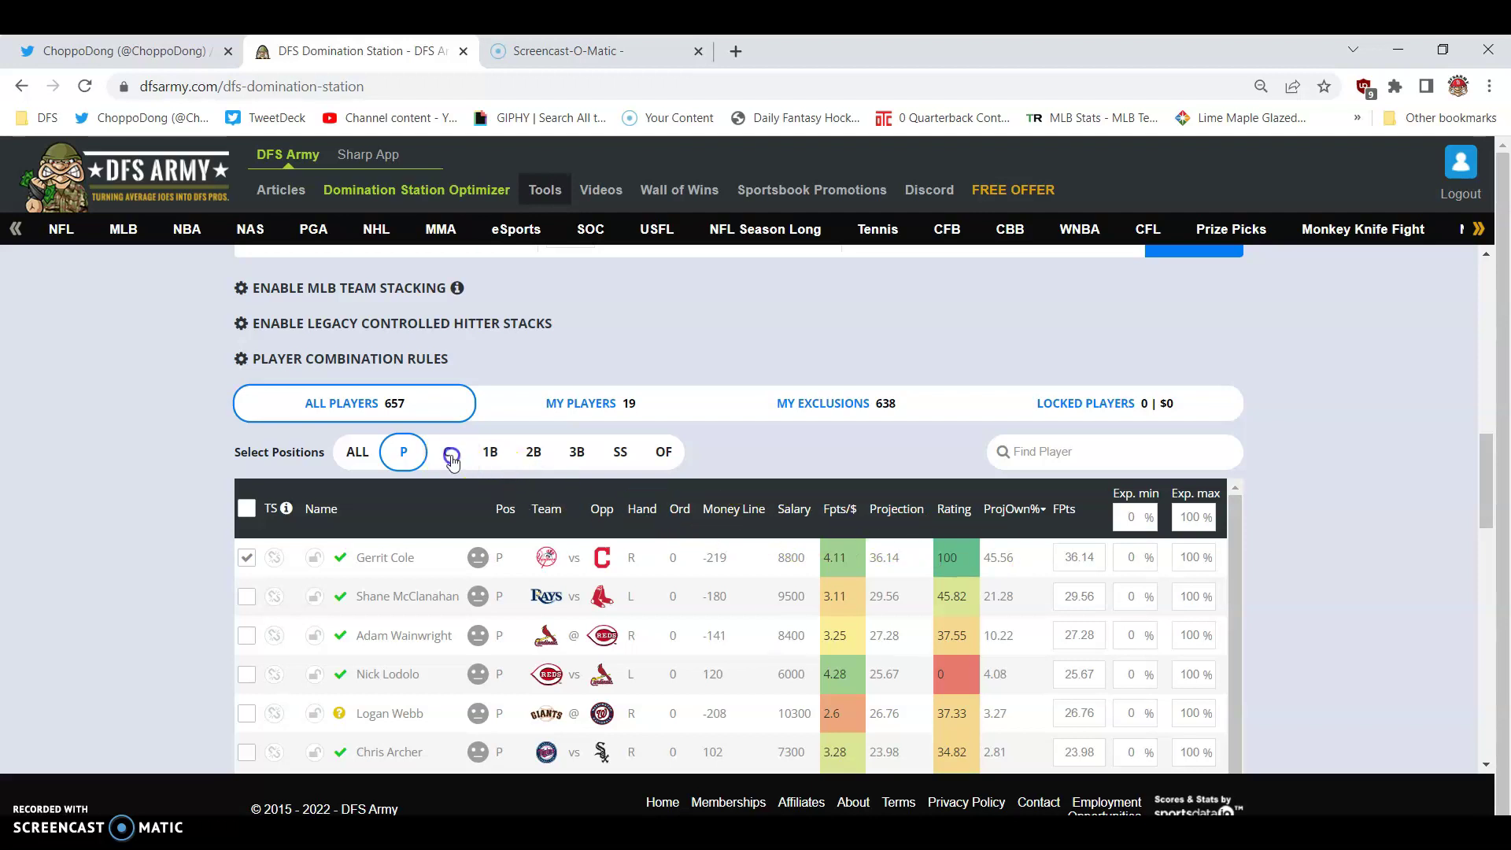
- Browse catchers and first basemen, include Frank Schwindel, then view second basemen
{"action": "left_click", "coordinate": [451, 457]}
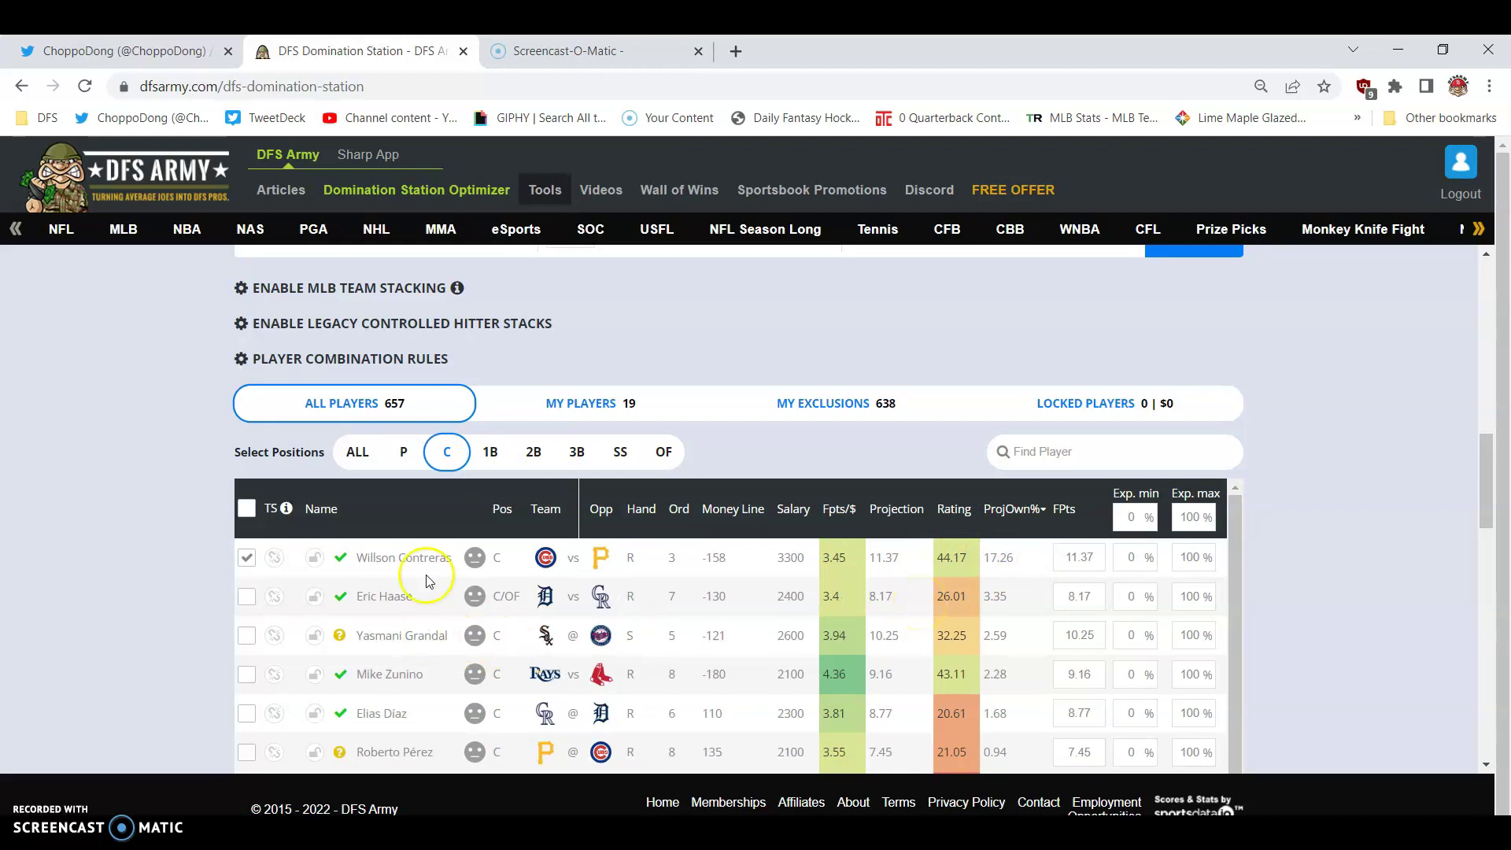
{"action": "left_click", "coordinate": [486, 456]}
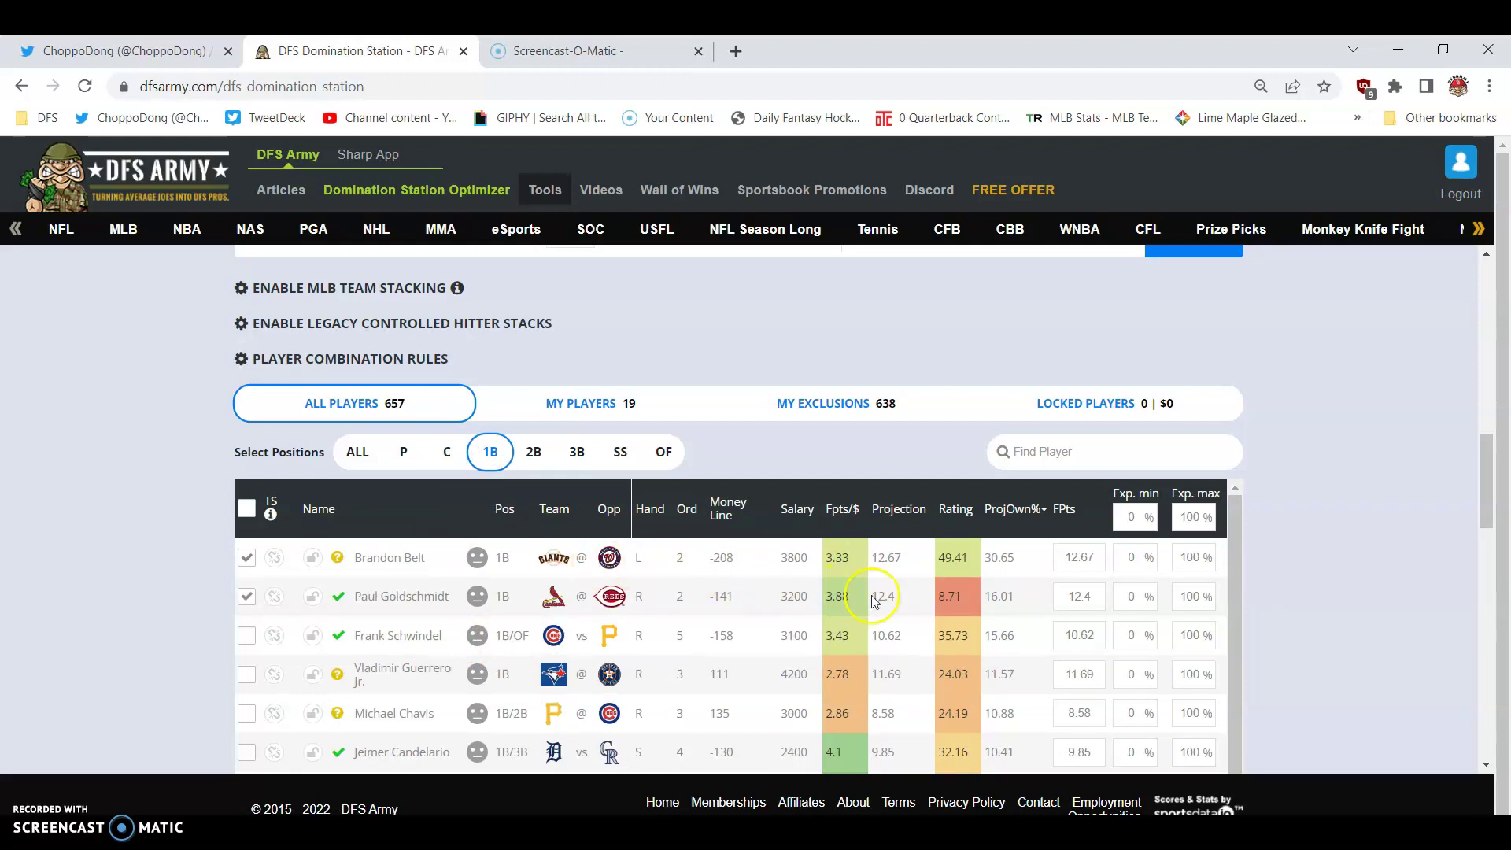
{"action": "left_click", "coordinate": [1002, 595]}
{"action": "left_click", "coordinate": [243, 641]}
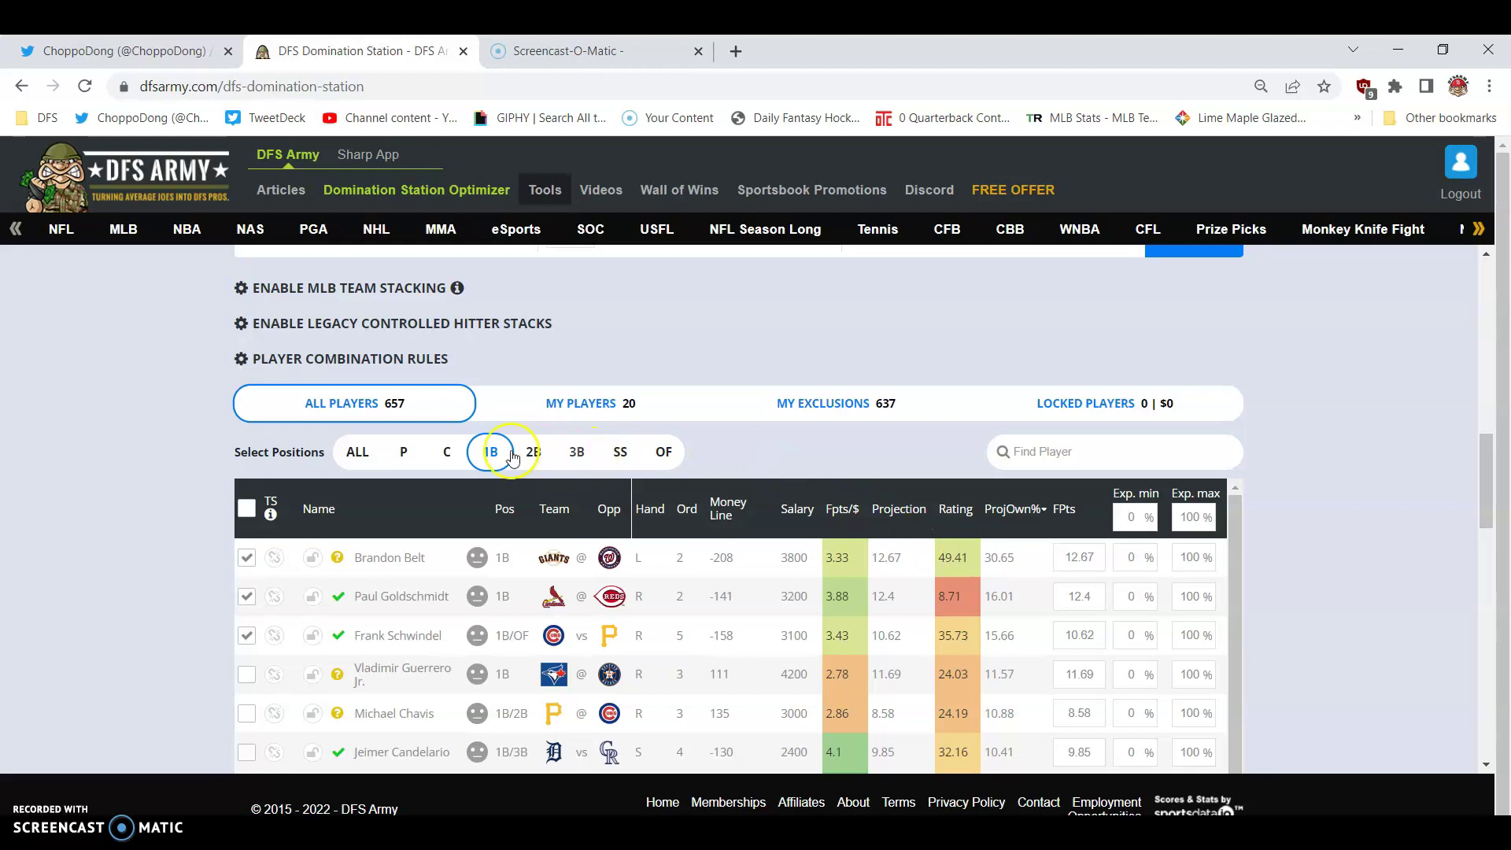
{"action": "left_click", "coordinate": [449, 464]}
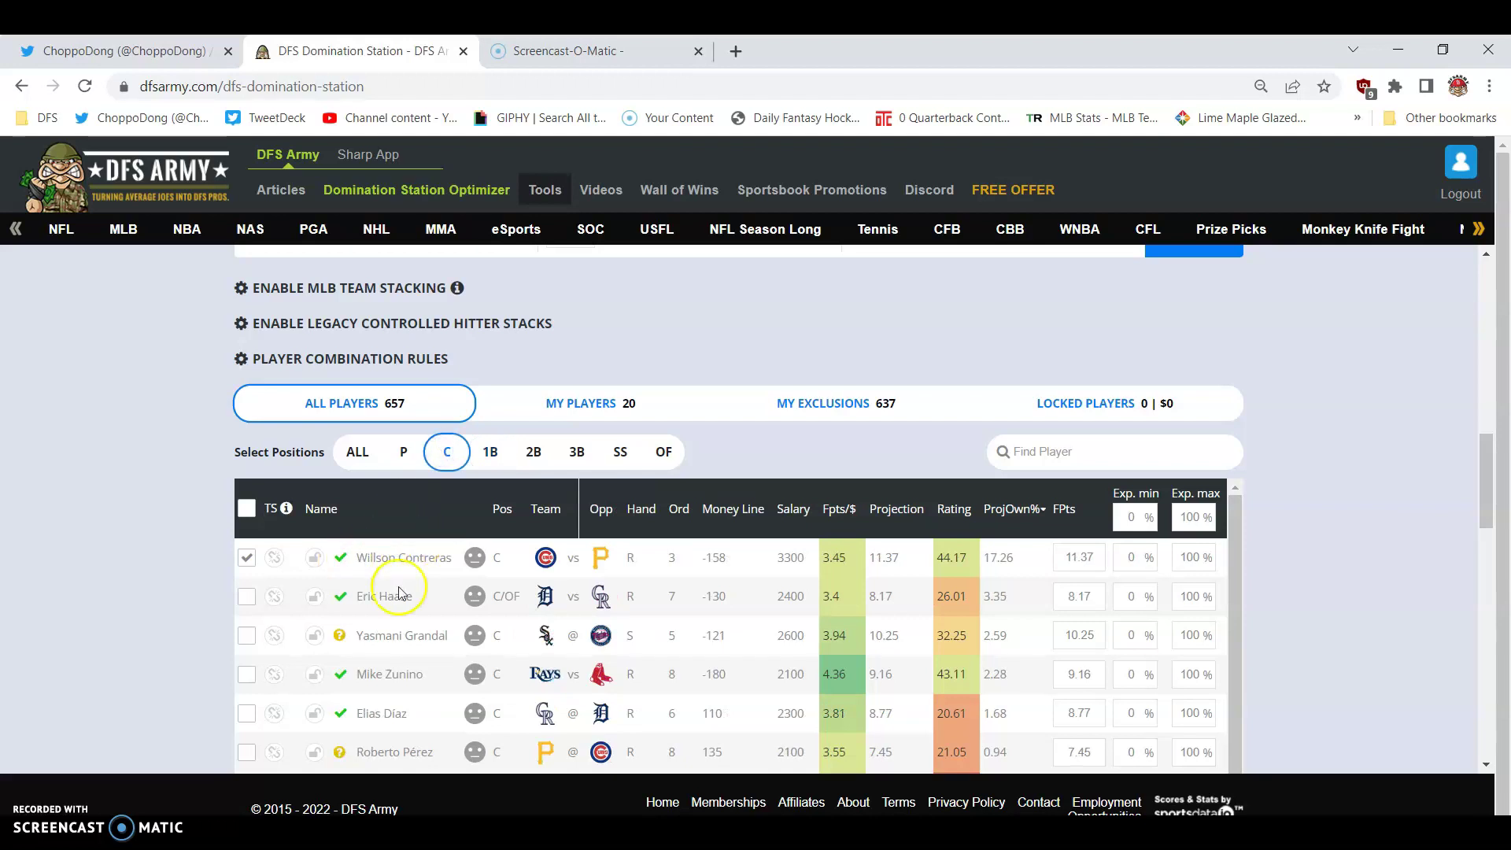
{"action": "left_click", "coordinate": [535, 453]}
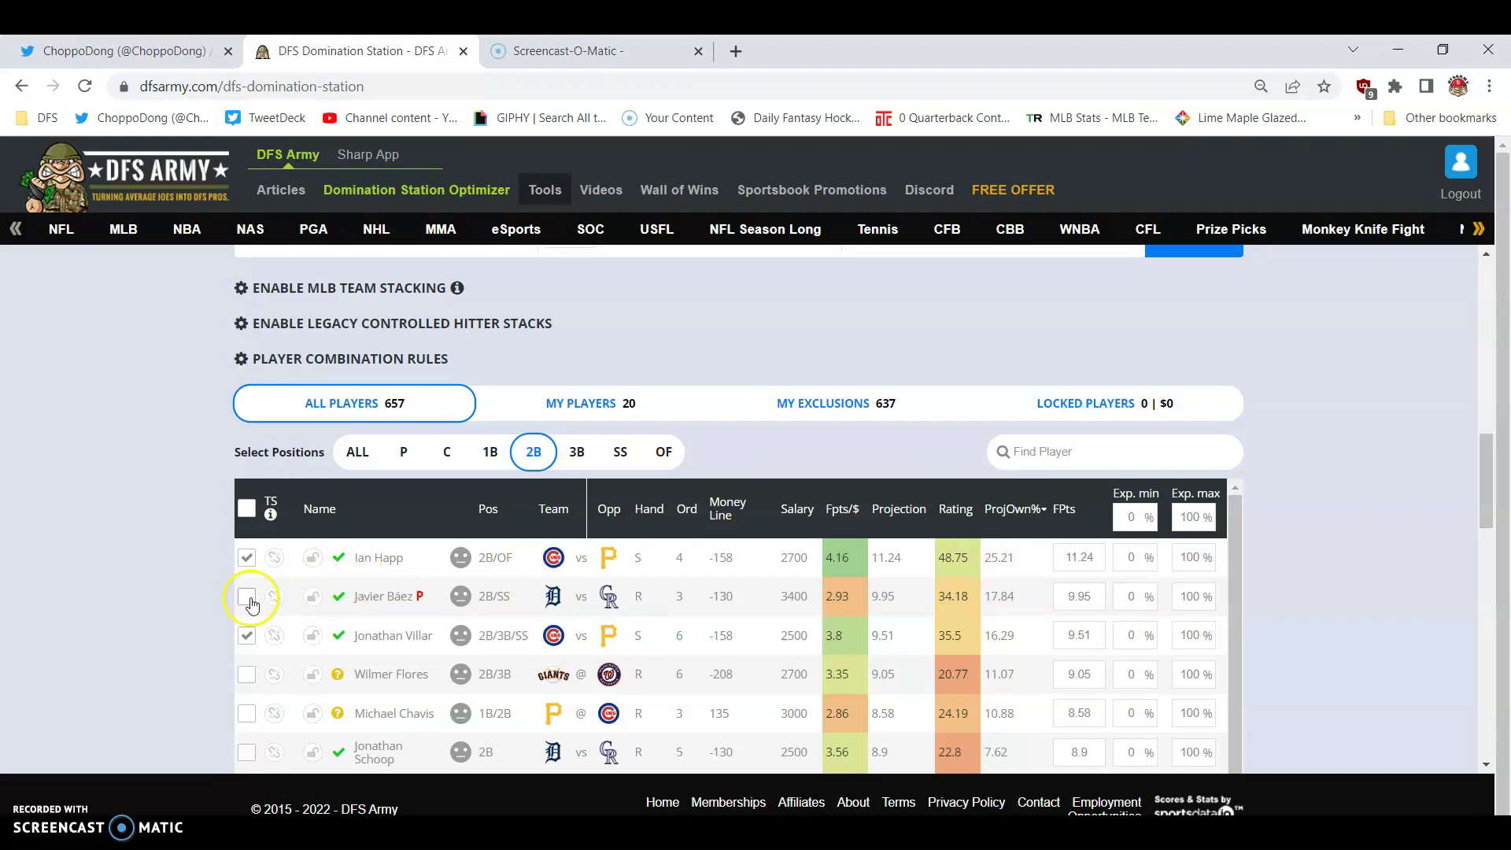
- Include second baseman Javier Báez, bringing My Players to 21
{"action": "left_click", "coordinate": [247, 597]}
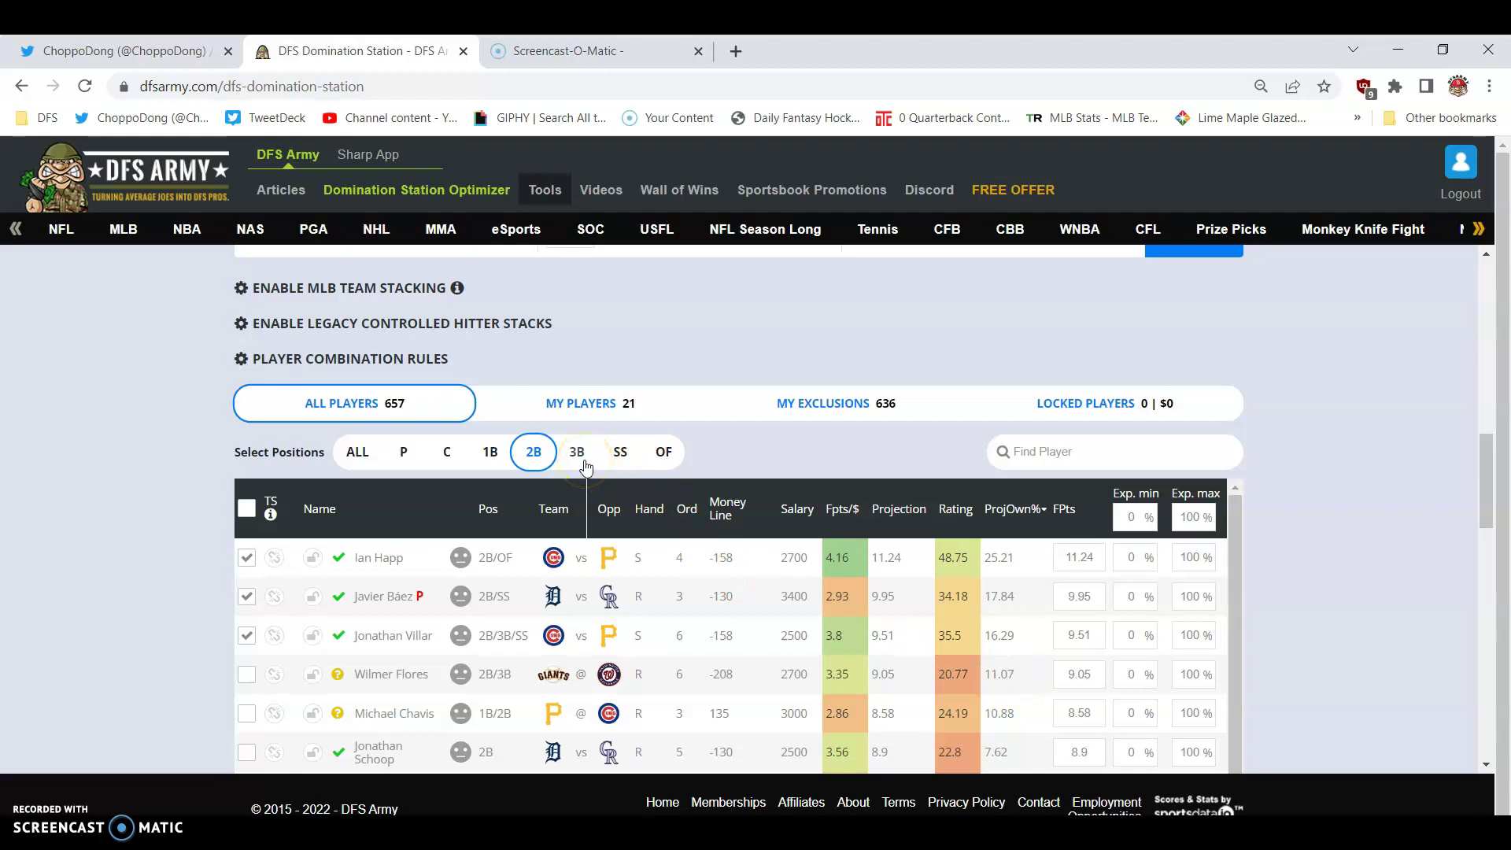
- Review the third basemen and shortstops without changing the 21-player pool
{"action": "left_click", "coordinate": [586, 466]}
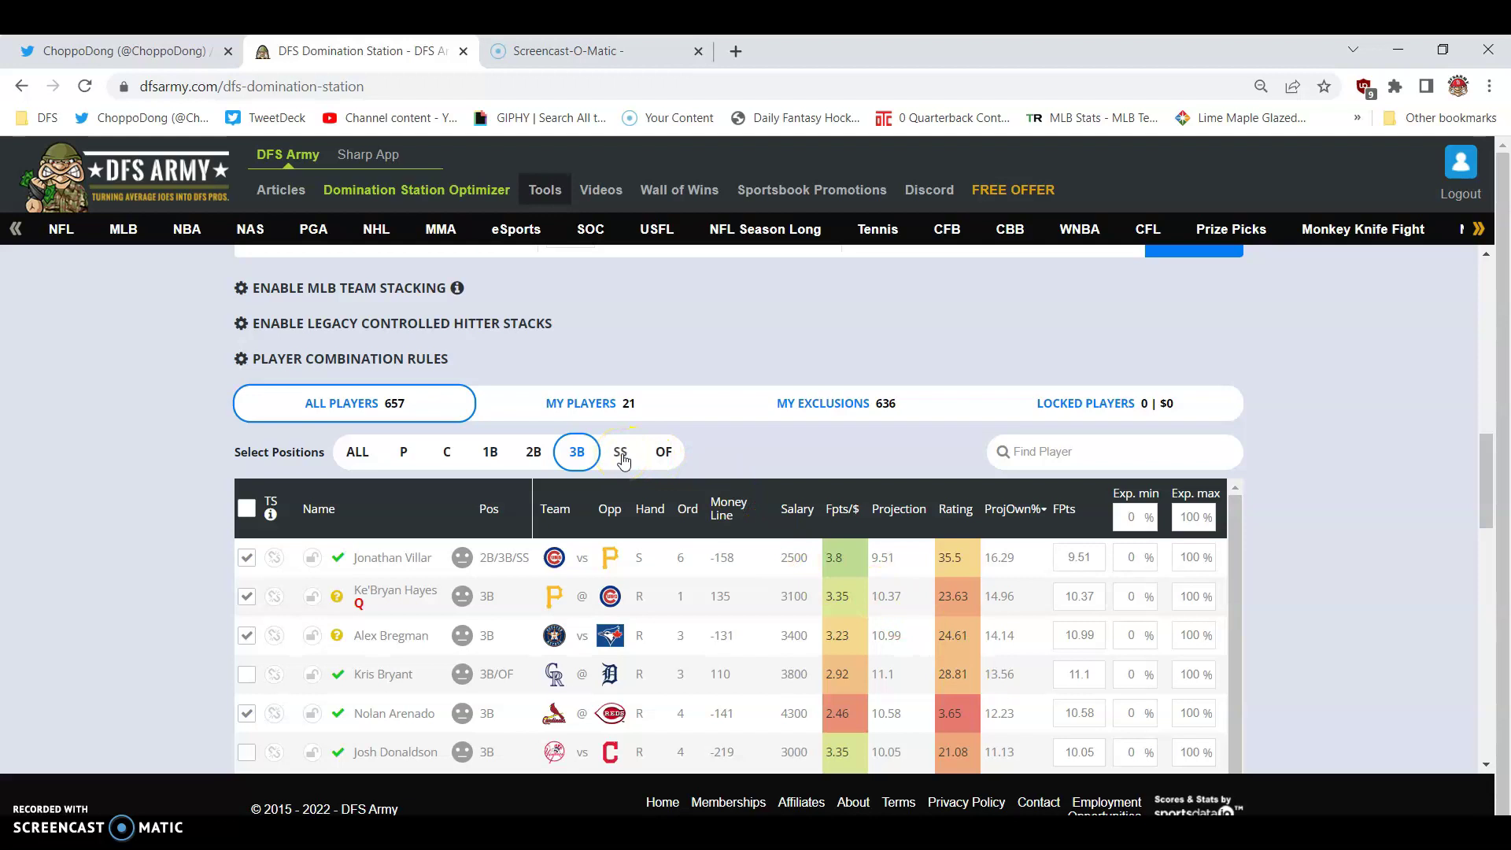
{"action": "left_click", "coordinate": [621, 453]}
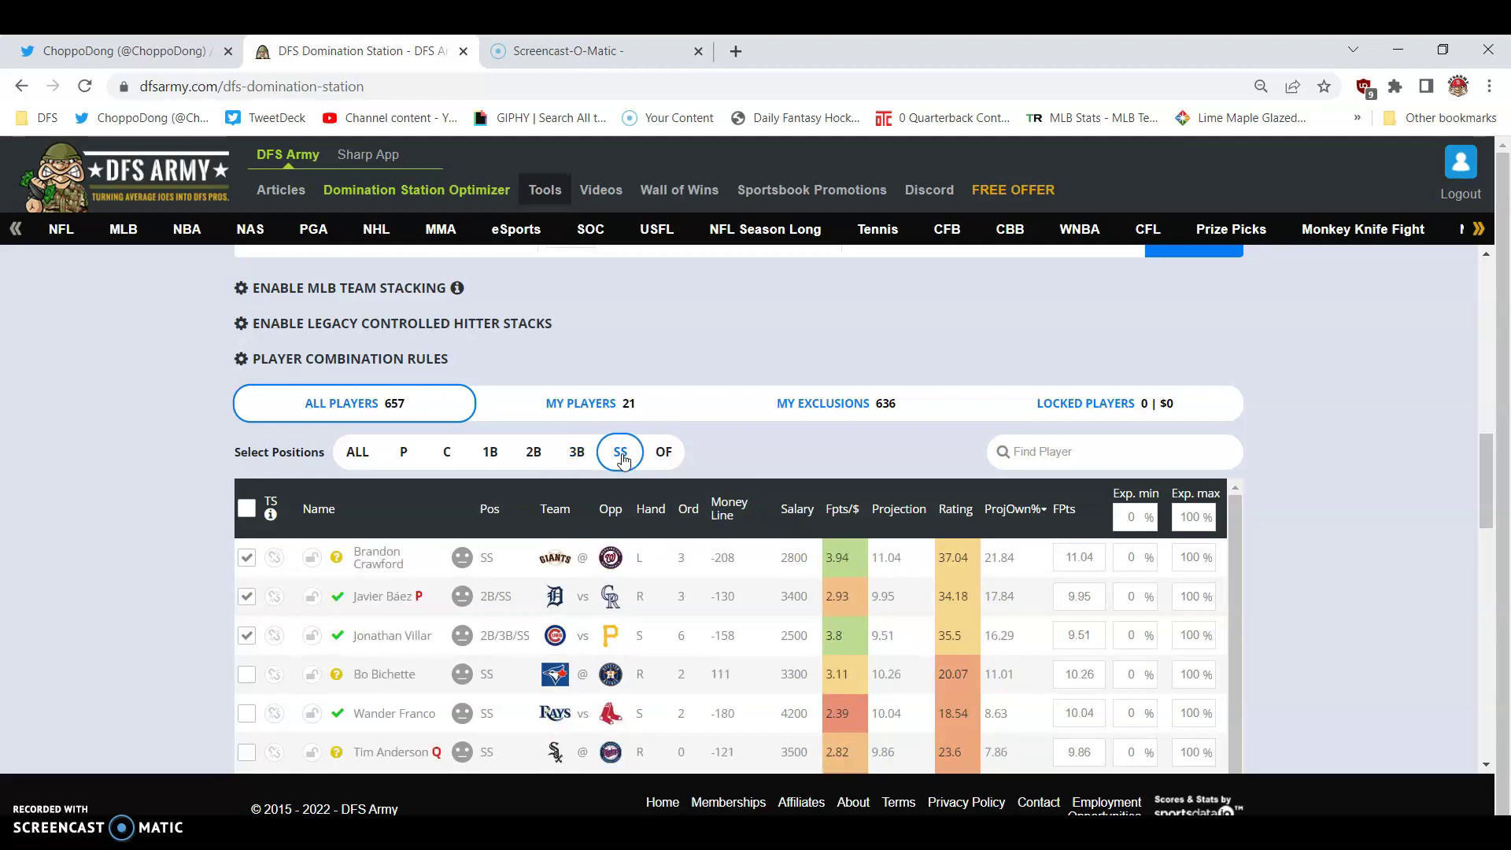
{"action": "left_click", "coordinate": [1011, 569]}
- Filter to outfielders, scroll the list, and include Robbie Grossman (22 selected)
{"action": "left_click", "coordinate": [665, 456]}
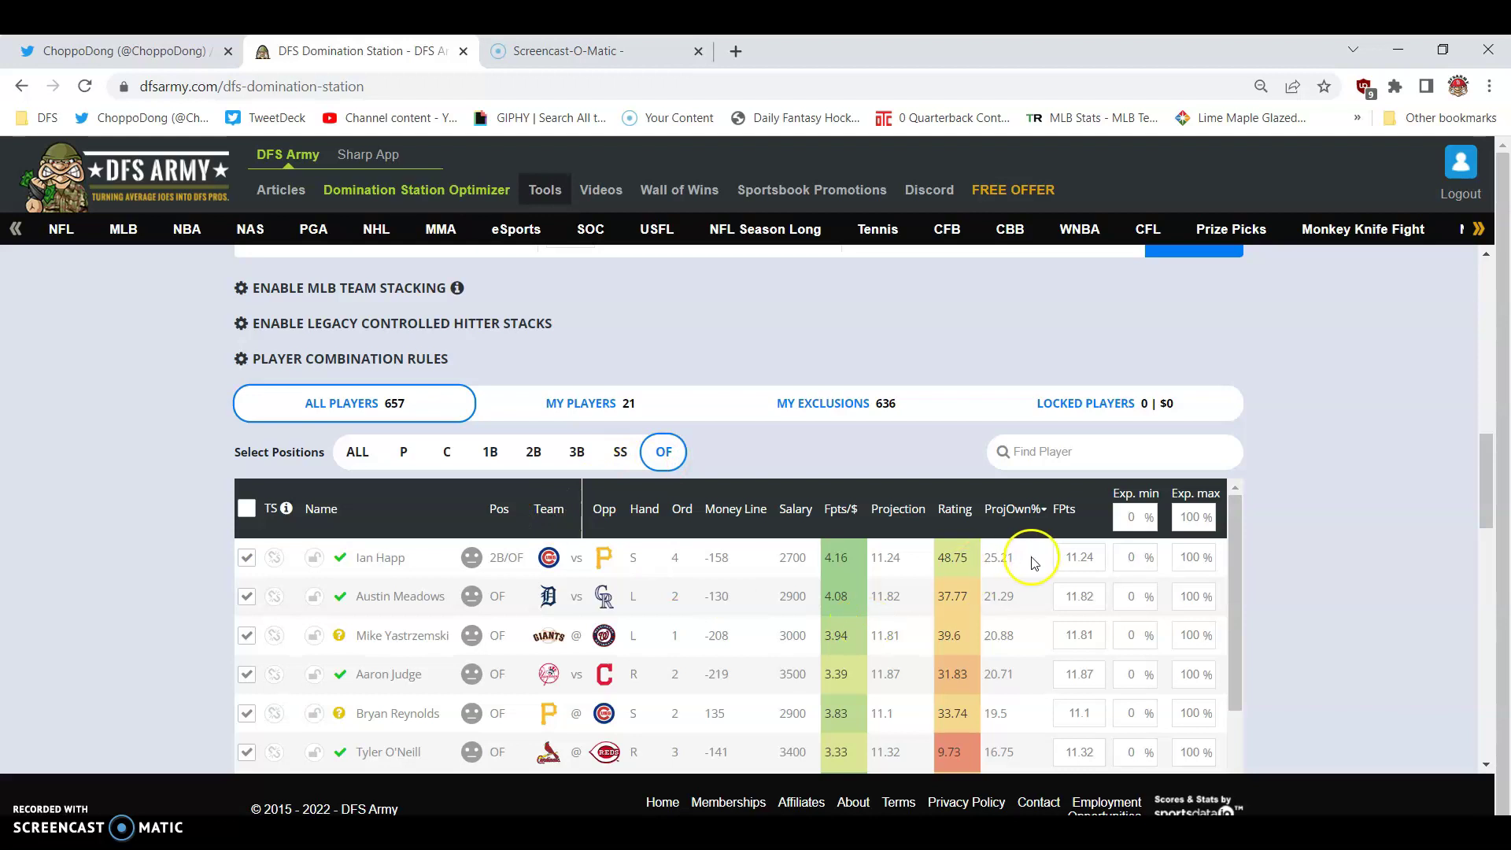
{"action": "scroll", "coordinate": [1029, 634], "scroll_direction": "down", "scroll_amount": 1}
{"action": "scroll", "coordinate": [1029, 637], "scroll_direction": "down", "scroll_amount": 1}
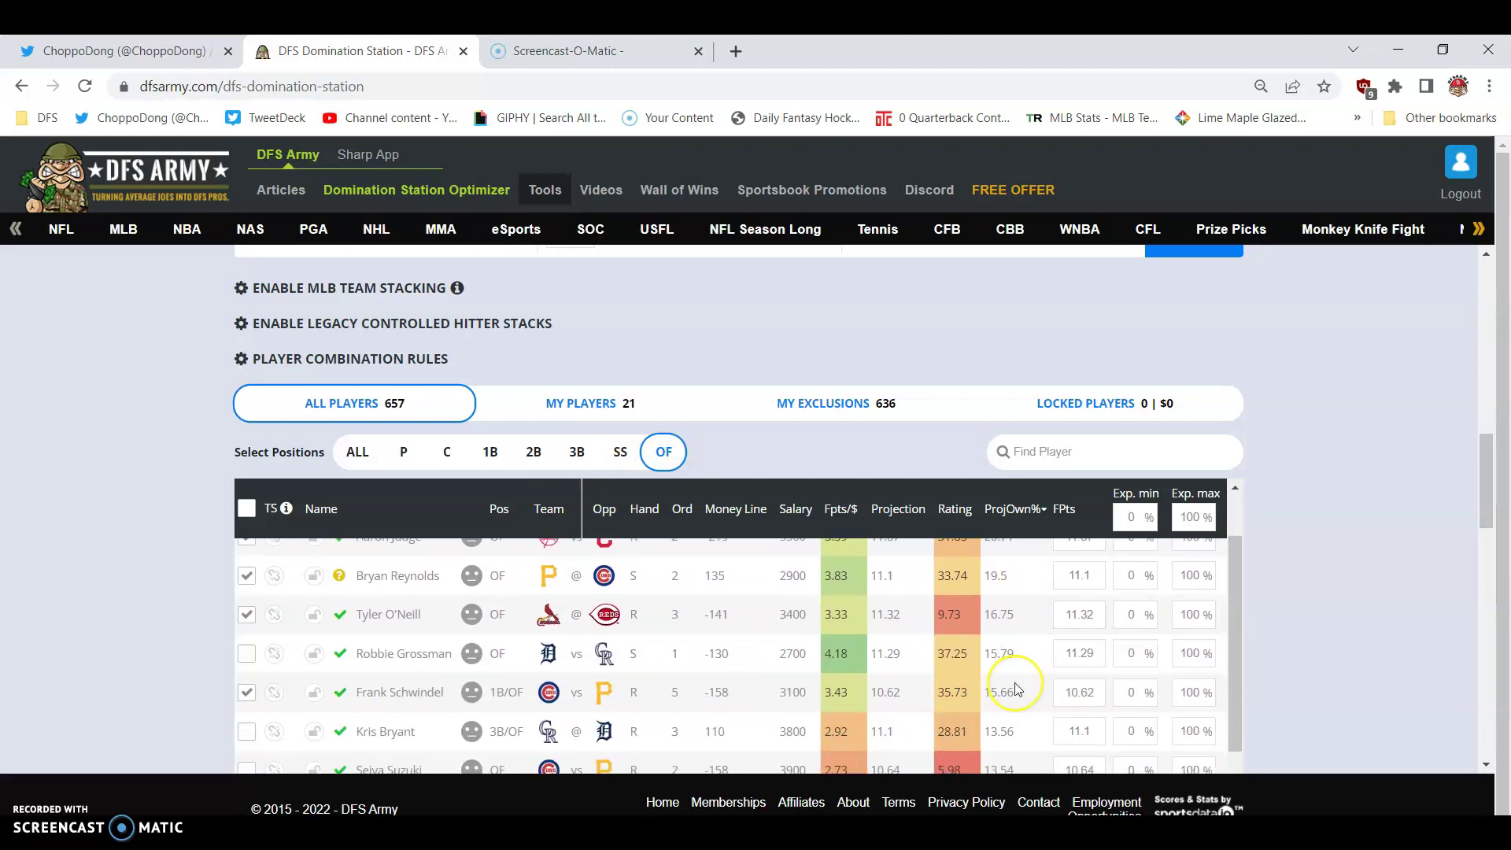
{"action": "scroll", "coordinate": [1019, 684], "scroll_direction": "down", "scroll_amount": 1}
{"action": "scroll", "coordinate": [1019, 689], "scroll_direction": "up", "scroll_amount": 3}
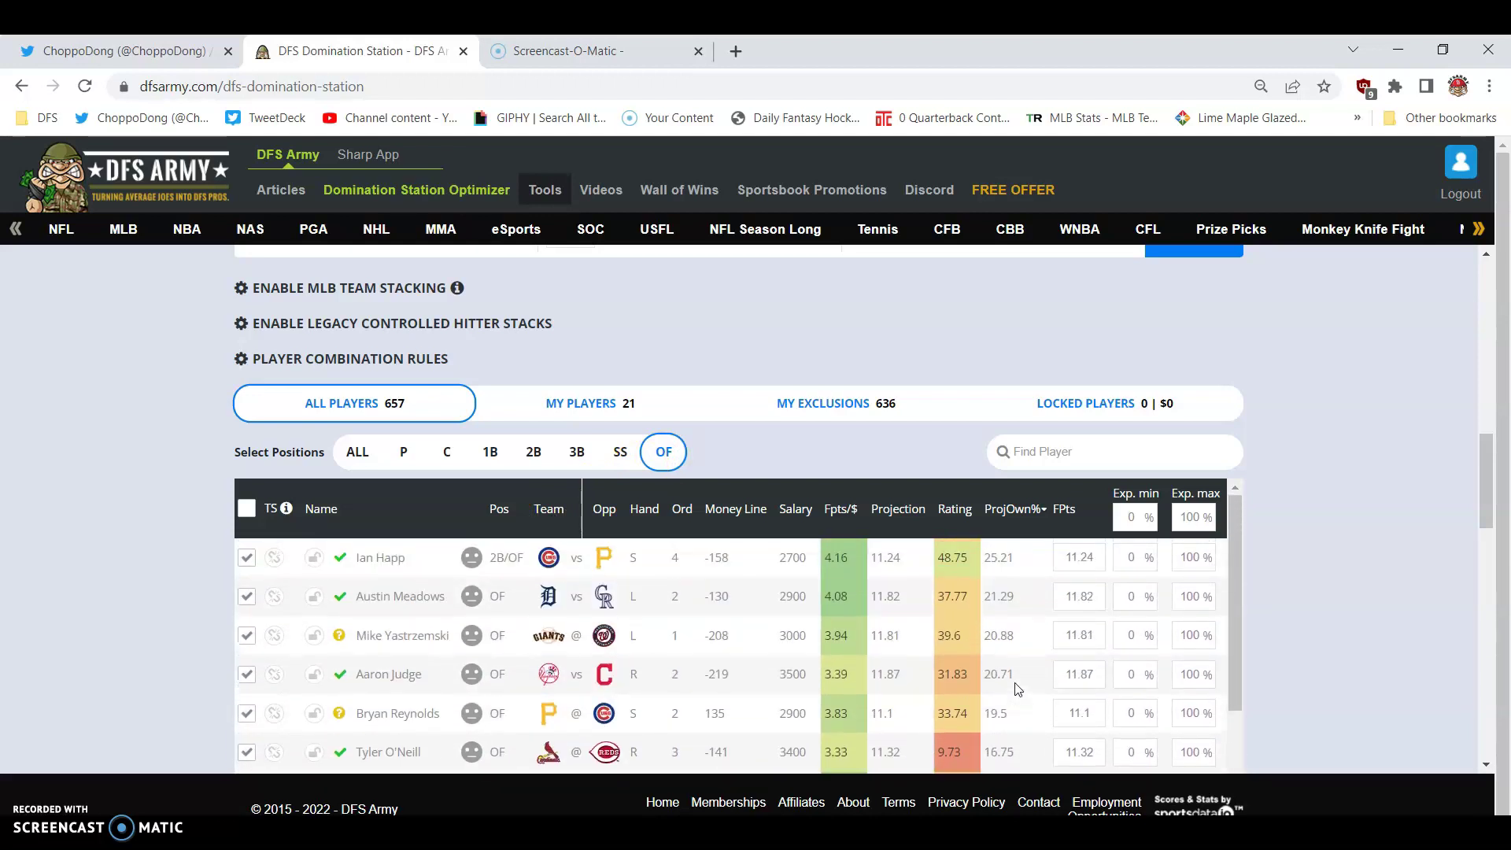
{"action": "scroll", "coordinate": [1331, 670], "scroll_direction": "down", "scroll_amount": 1}
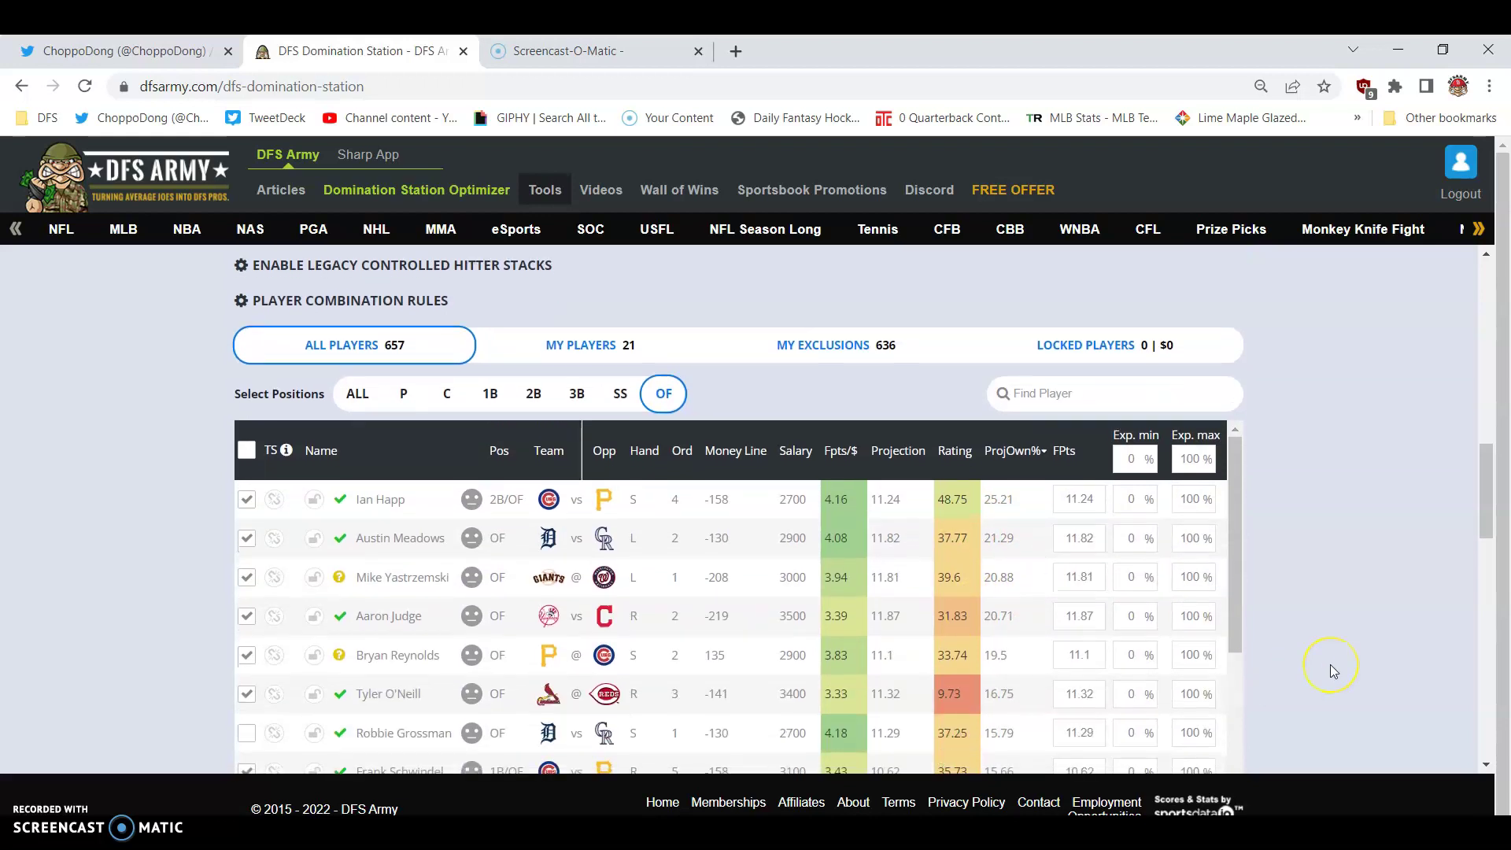
{"action": "scroll", "coordinate": [1332, 670], "scroll_direction": "down", "scroll_amount": 1}
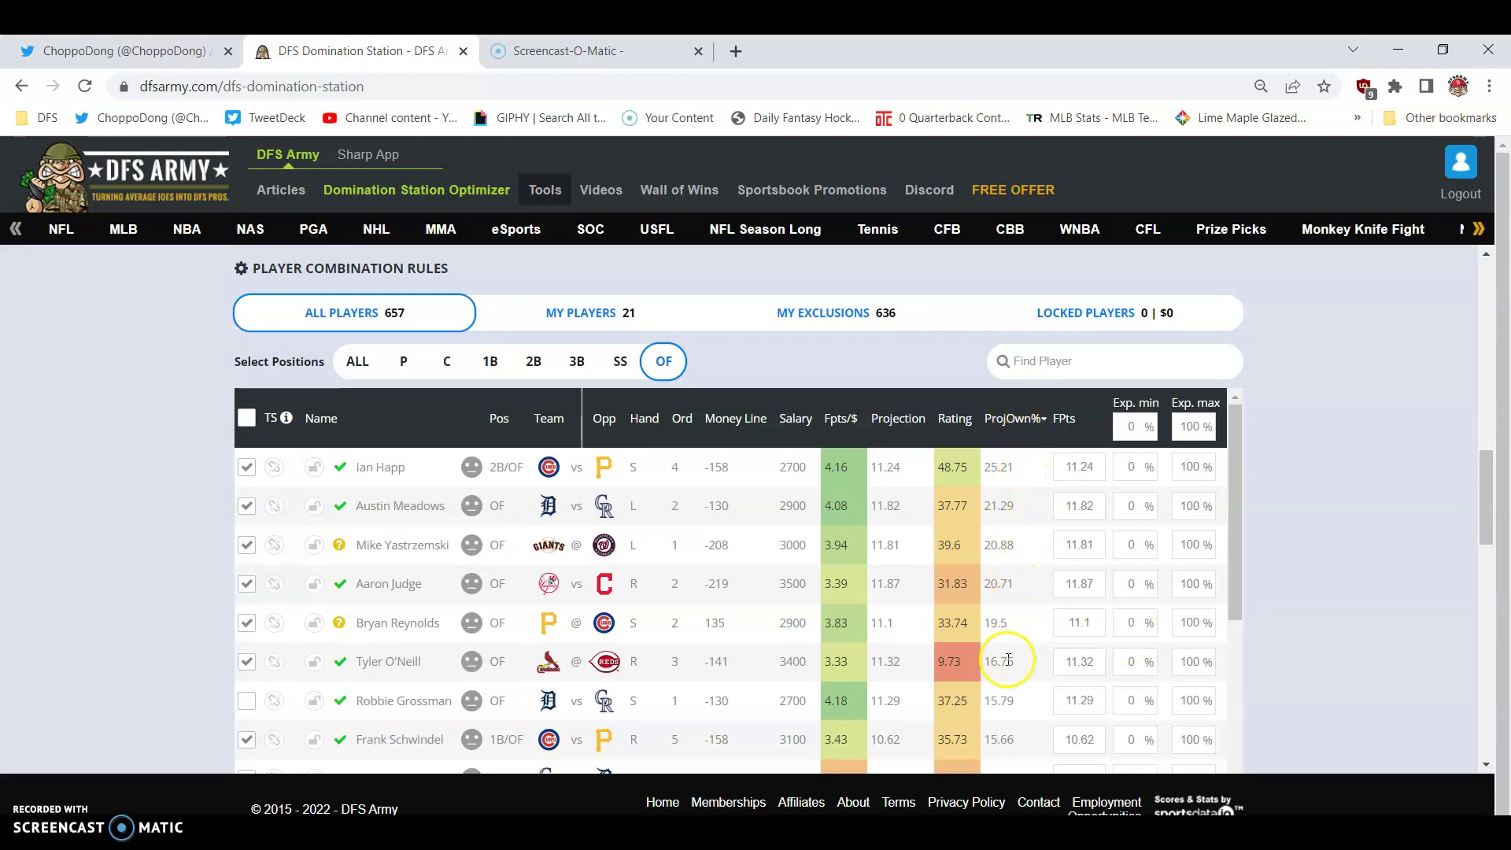
{"action": "scroll", "coordinate": [1011, 676], "scroll_direction": "down", "scroll_amount": 3}
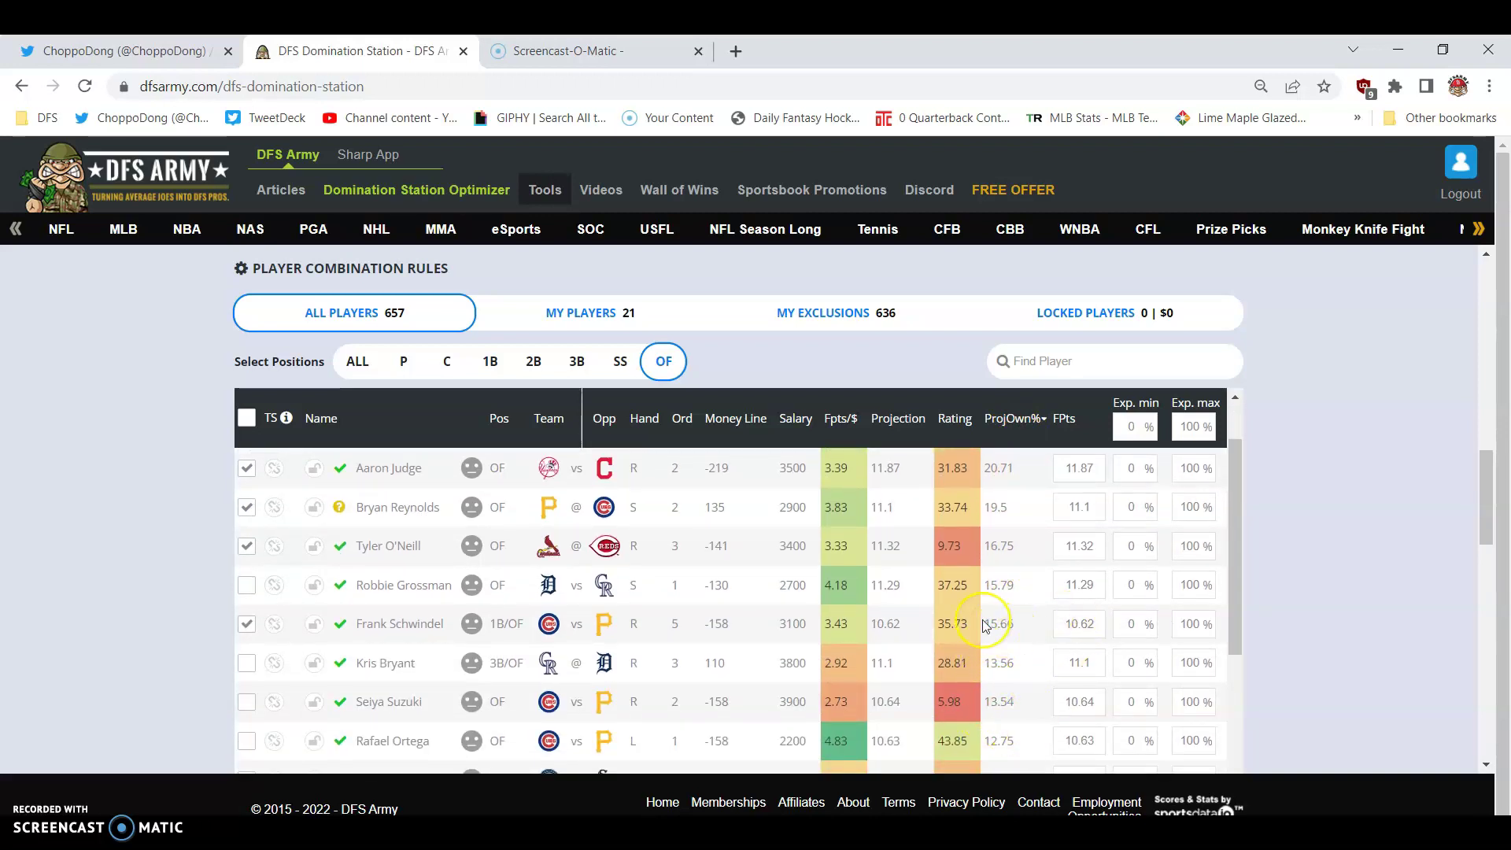
{"action": "scroll", "coordinate": [988, 625], "scroll_direction": "up", "scroll_amount": 3}
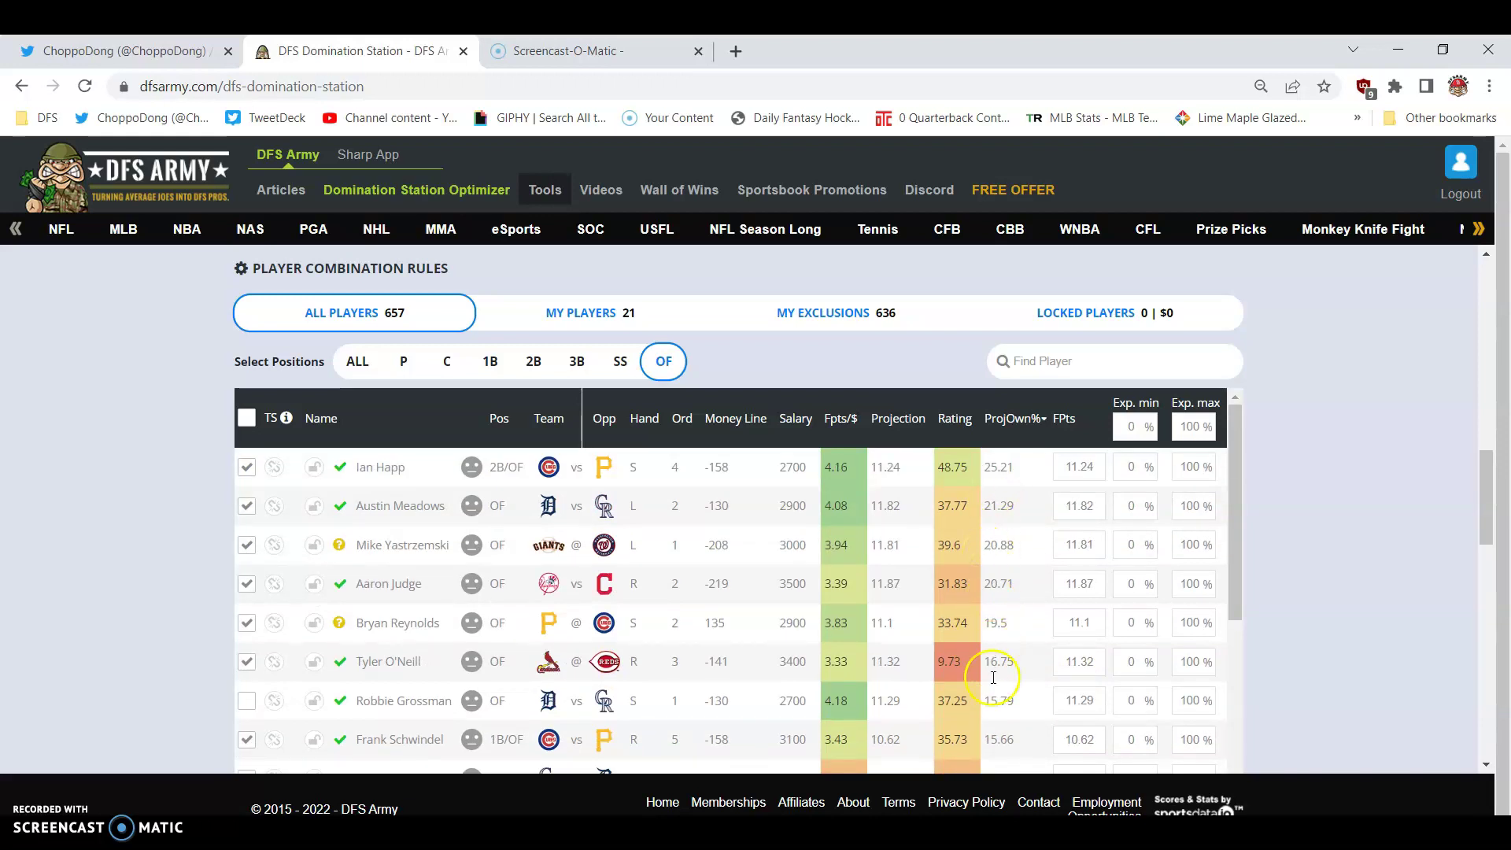
{"action": "left_click", "coordinate": [985, 757]}
{"action": "left_click", "coordinate": [247, 702]}
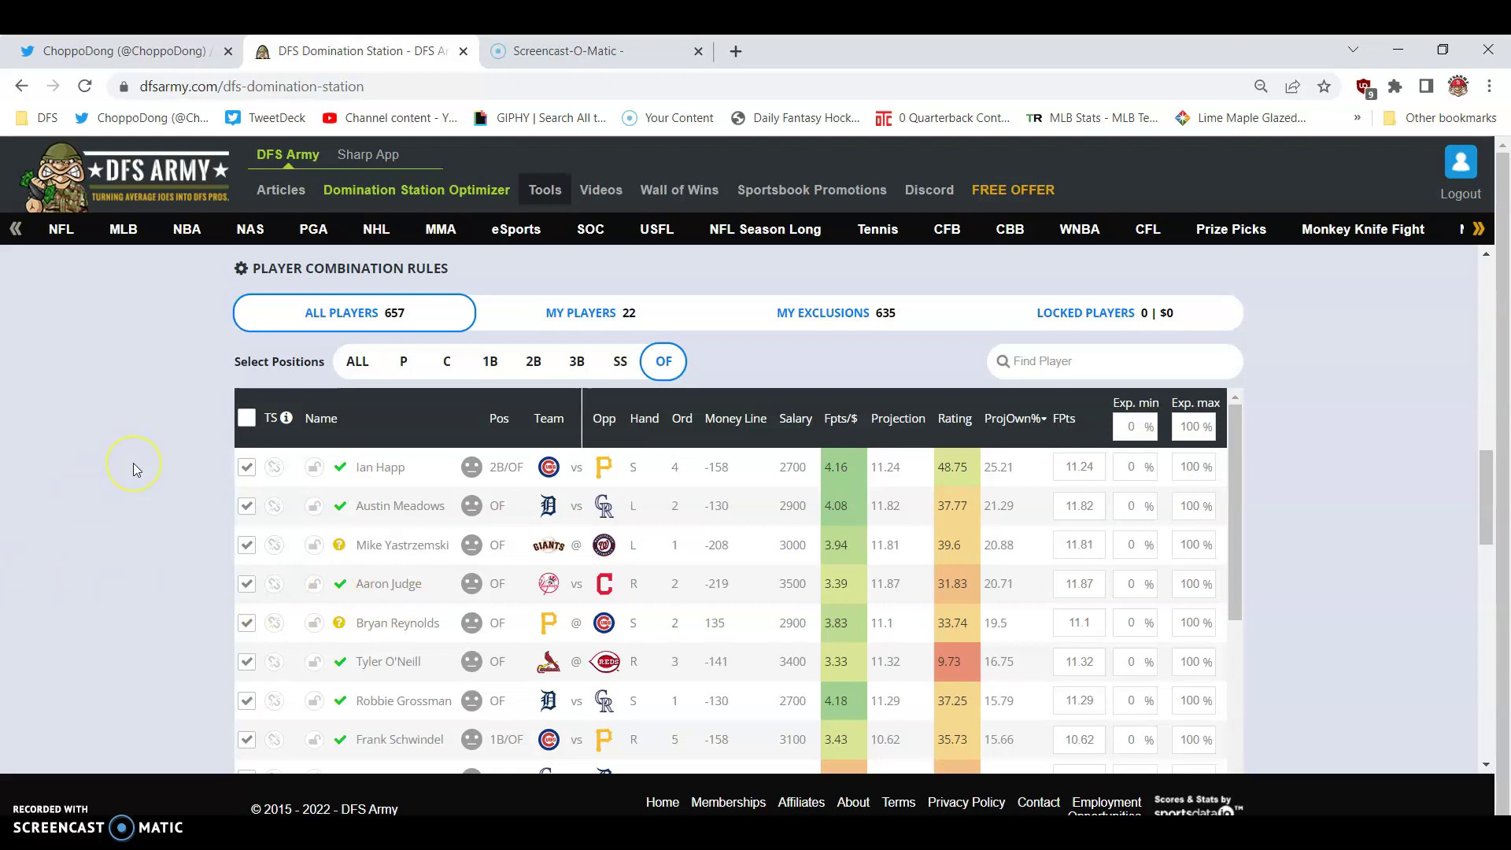
{"action": "scroll", "coordinate": [133, 462], "scroll_direction": "up", "scroll_amount": 3}
- Run the optimizer and review the 3 lineups and exposures down to L3 (129.02 points, 34900 salary)
{"action": "left_click", "coordinate": [1186, 316]}
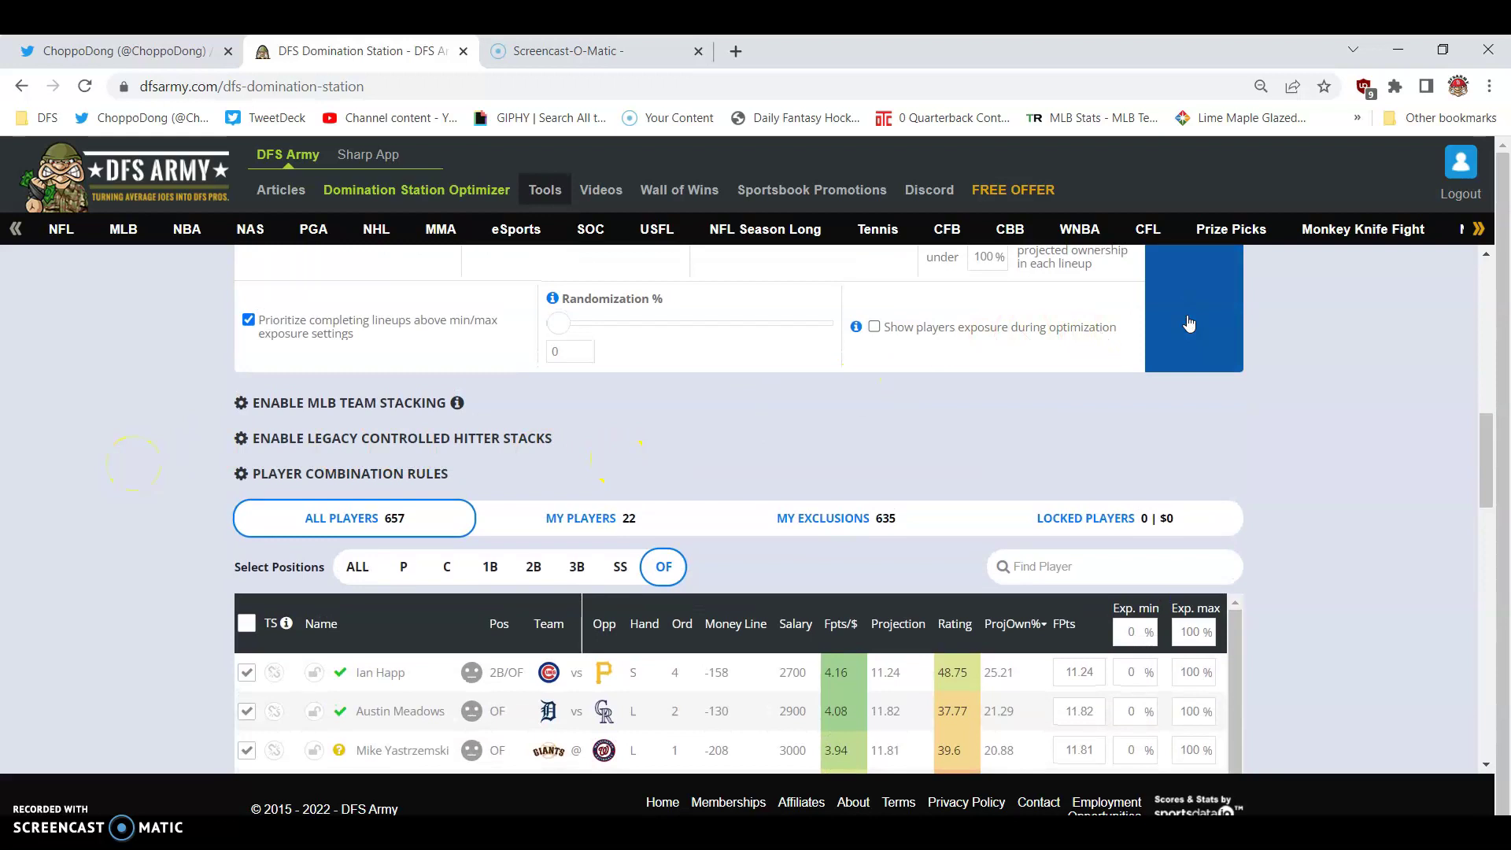
{"action": "scroll", "coordinate": [148, 539], "scroll_direction": "down", "scroll_amount": 7}
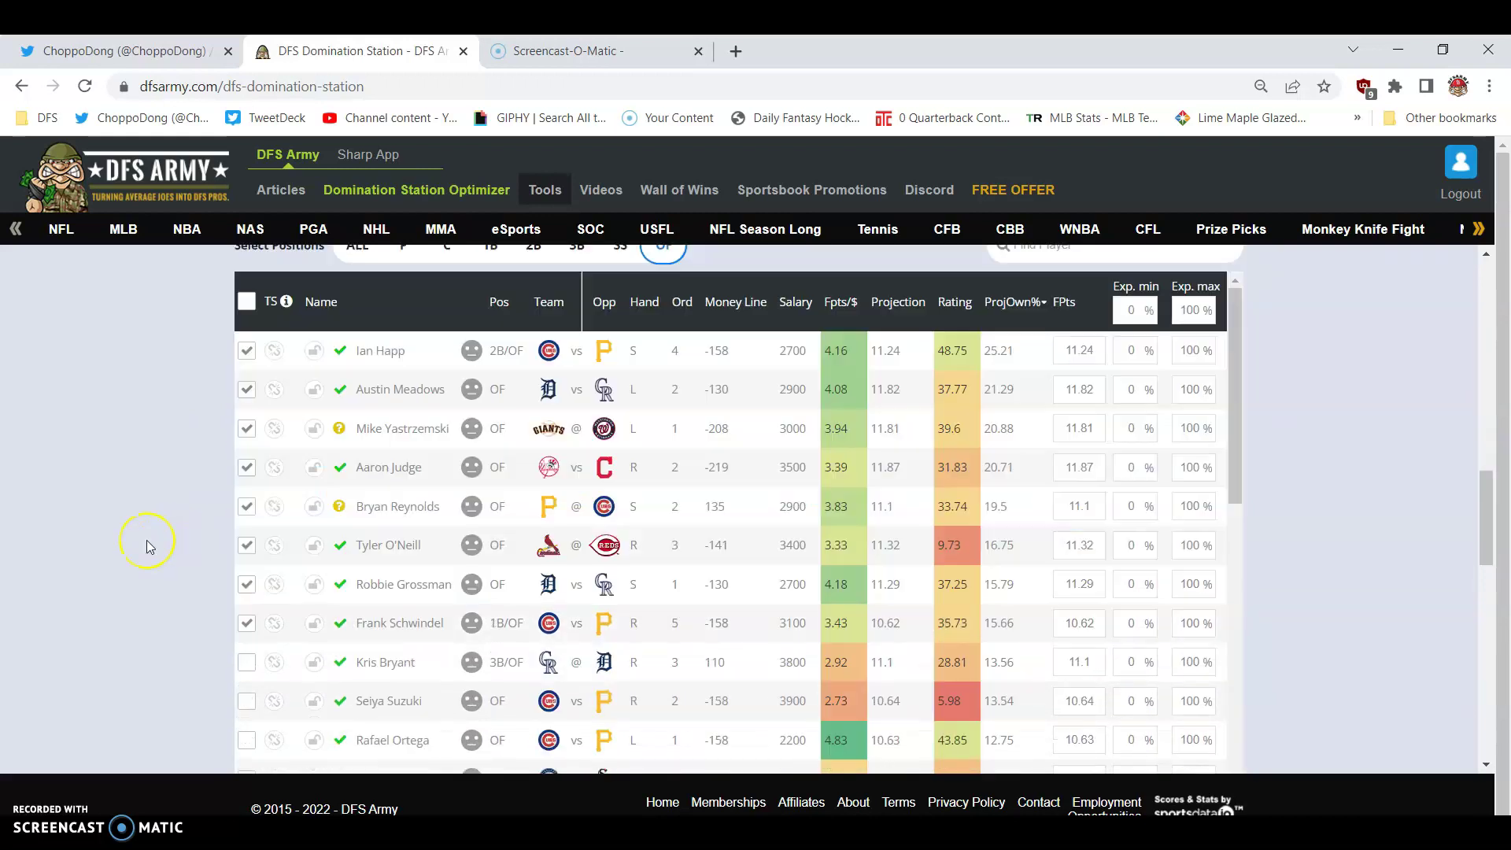
{"action": "scroll", "coordinate": [146, 540], "scroll_direction": "down", "scroll_amount": 4}
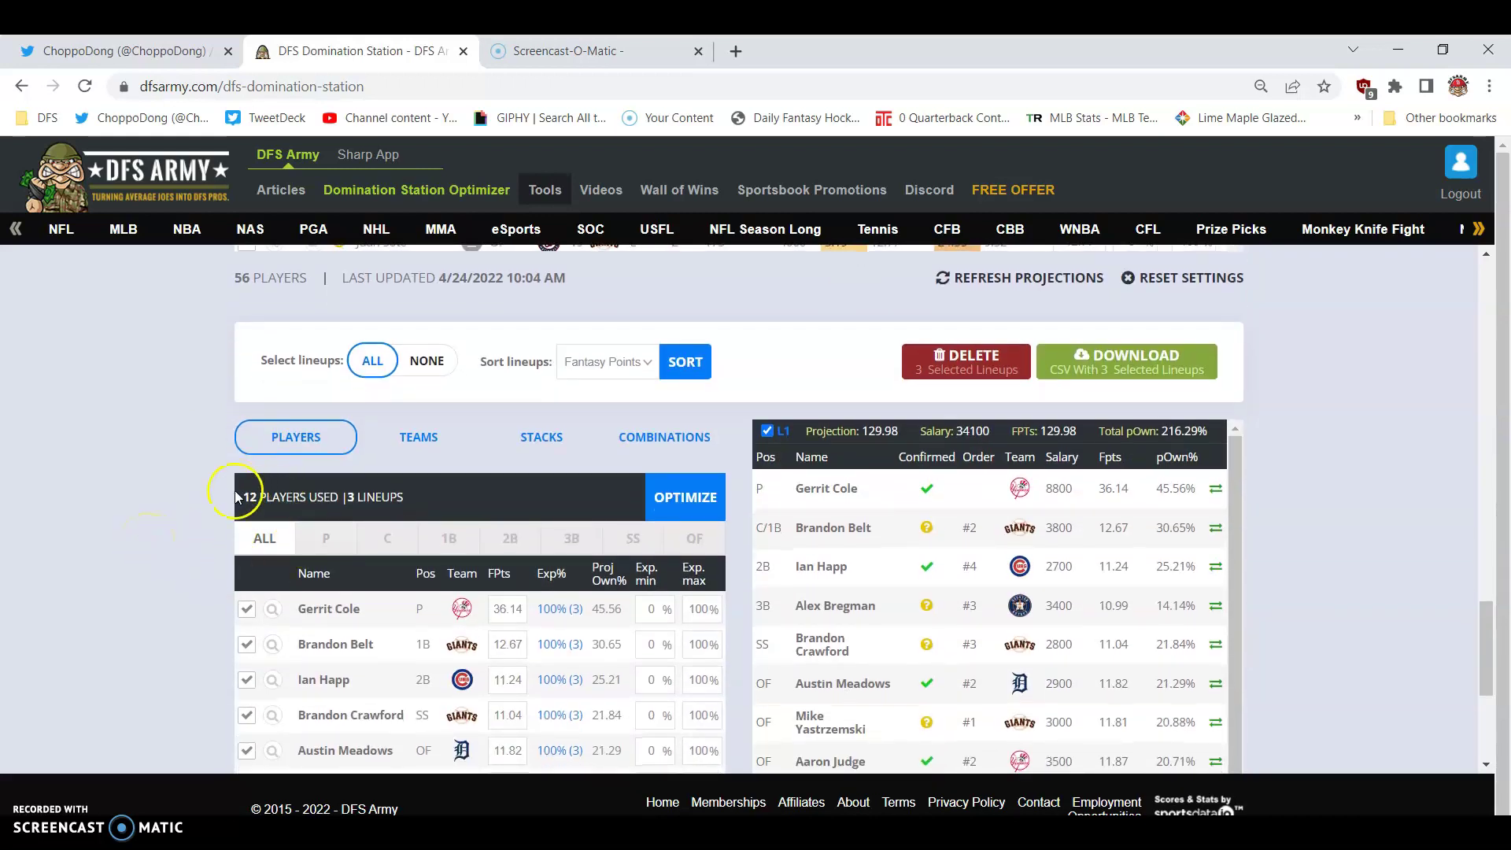
{"action": "scroll", "coordinate": [141, 560], "scroll_direction": "down", "scroll_amount": 2}
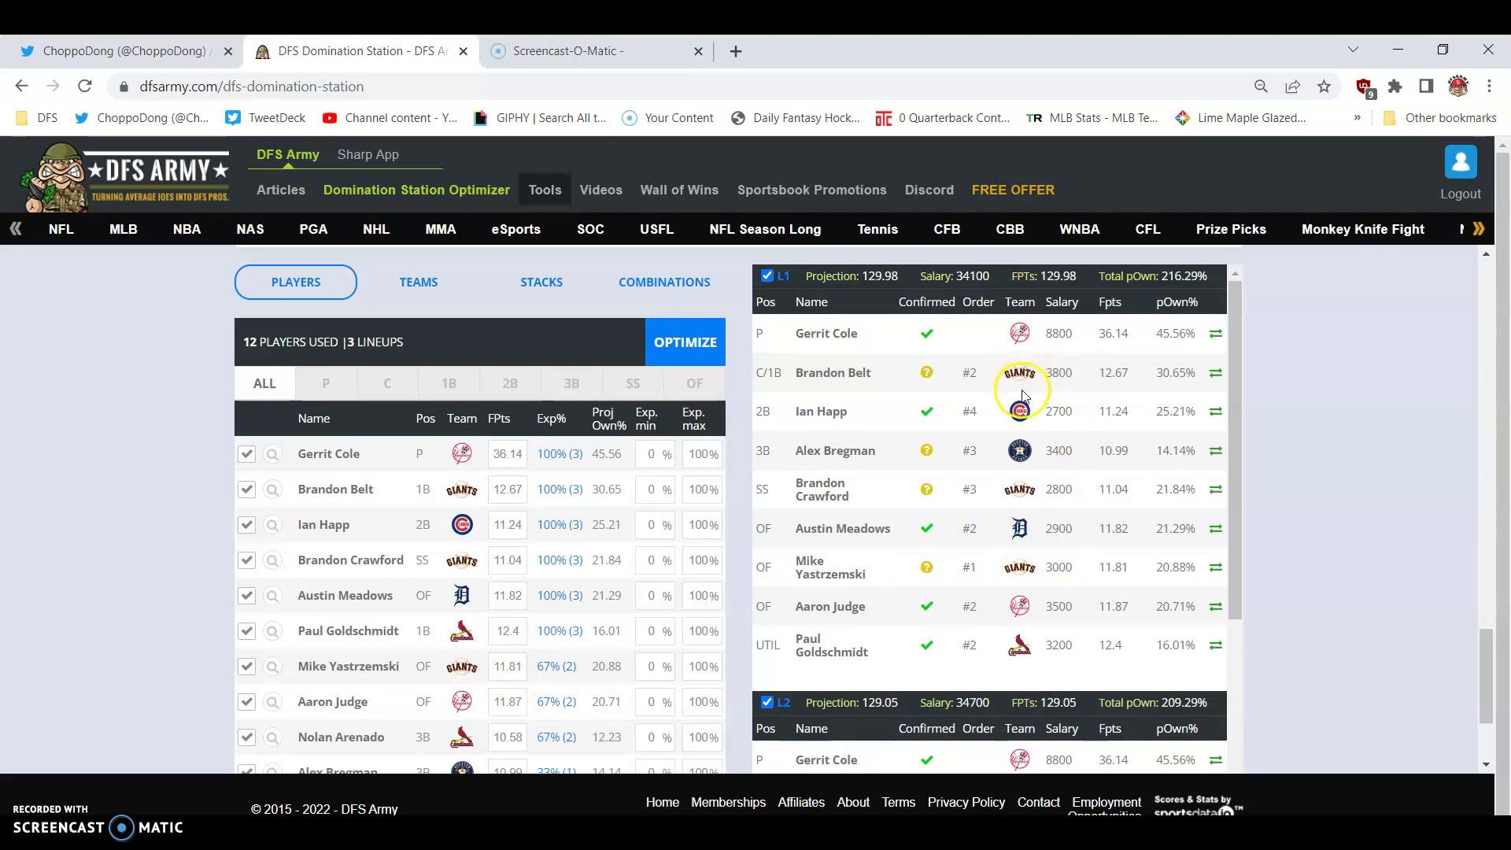
{"action": "left_click", "coordinate": [997, 415]}
{"action": "scroll", "coordinate": [937, 652], "scroll_direction": "down", "scroll_amount": 5}
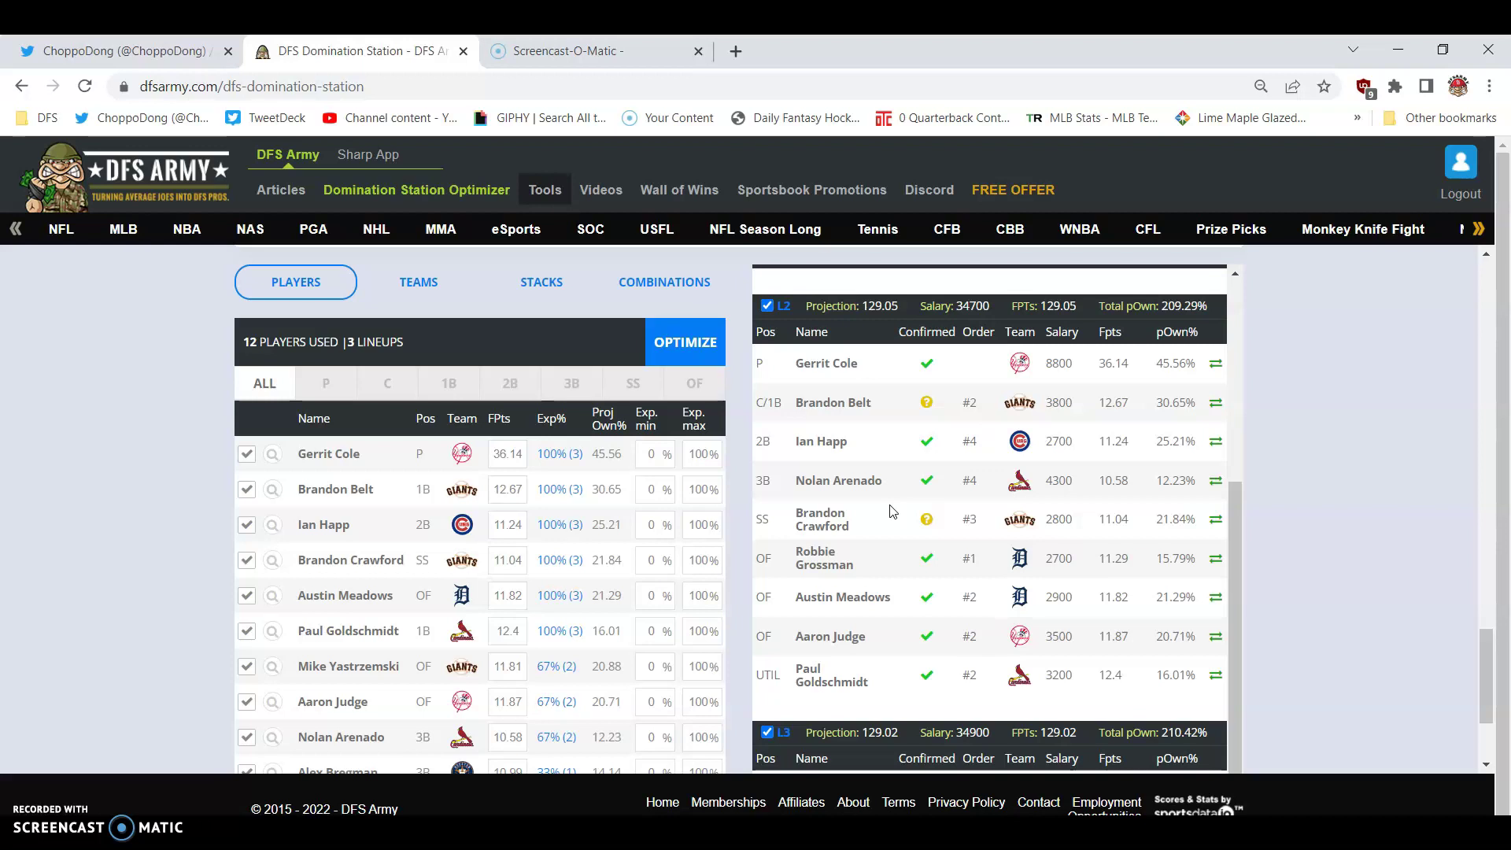
{"action": "scroll", "coordinate": [892, 511], "scroll_direction": "down", "scroll_amount": 6}
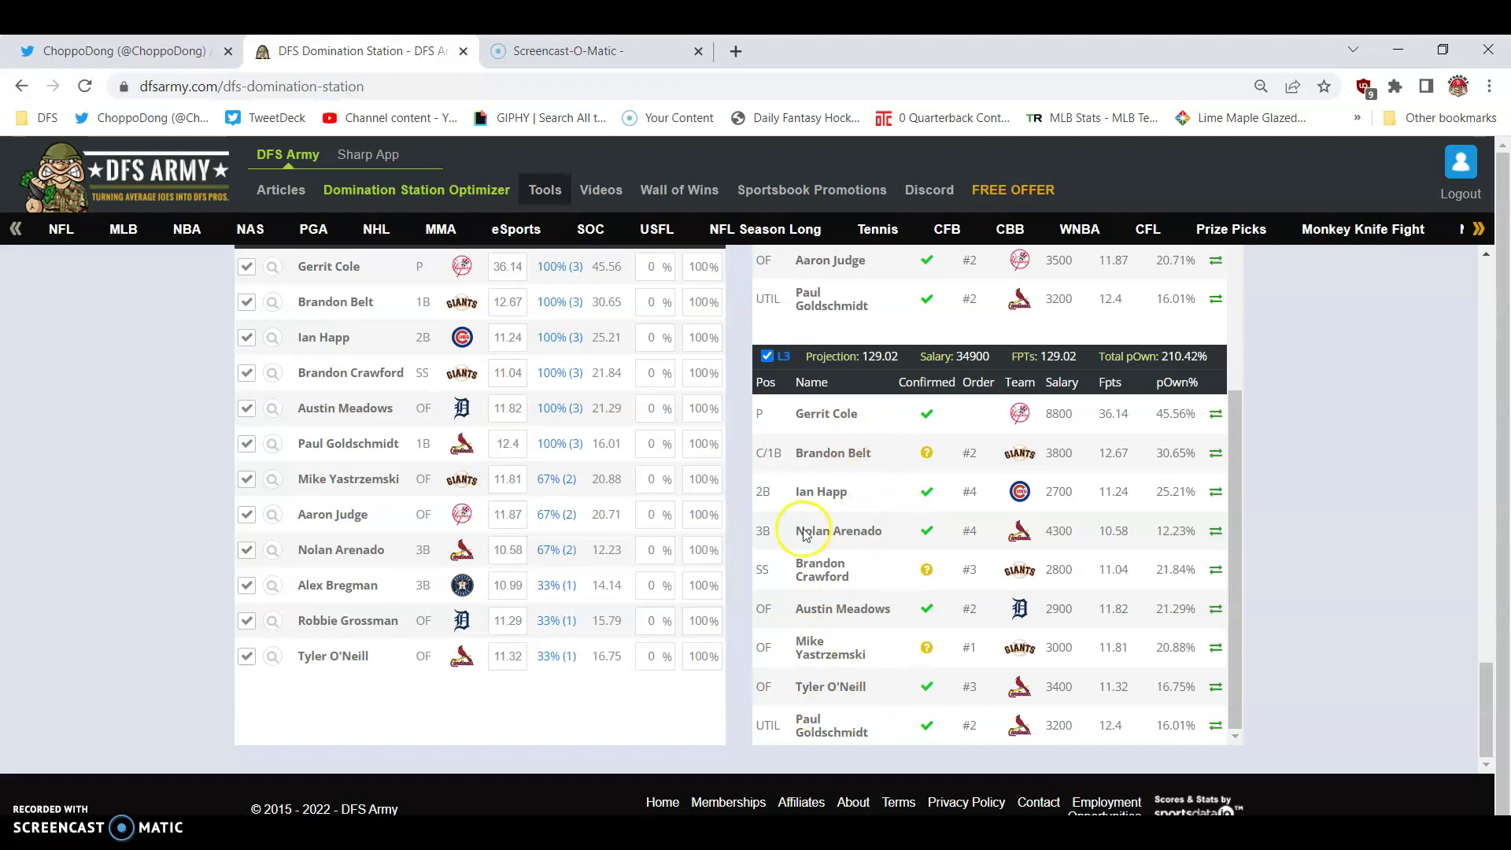
{"action": "left_click", "coordinate": [854, 694]}
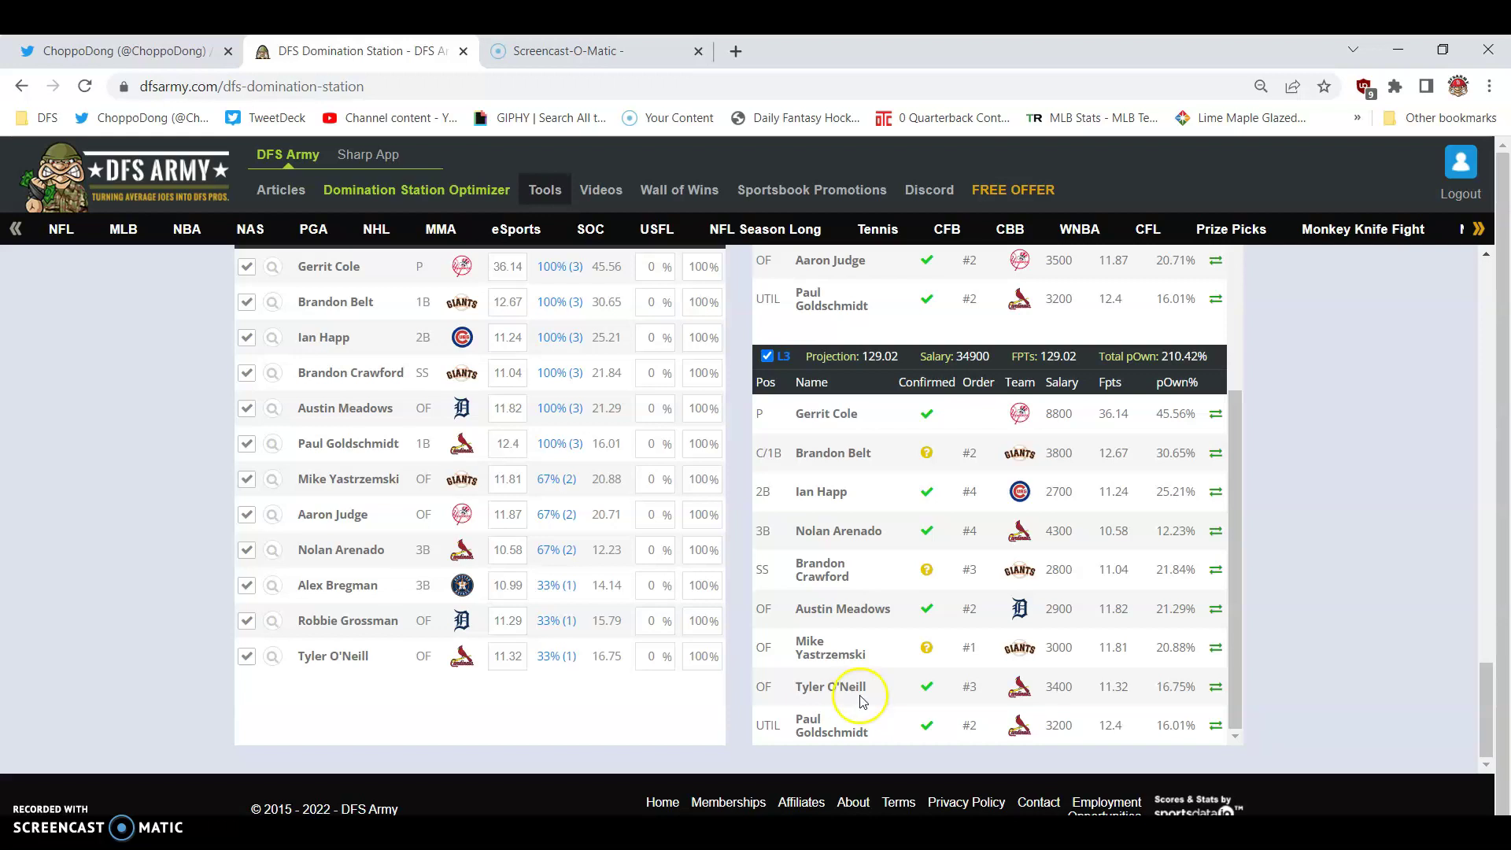
- In lineup L3, swap Aaron Judge in for Tyler O'Neill and browse other outfield replacements
{"action": "left_click", "coordinate": [1213, 688]}
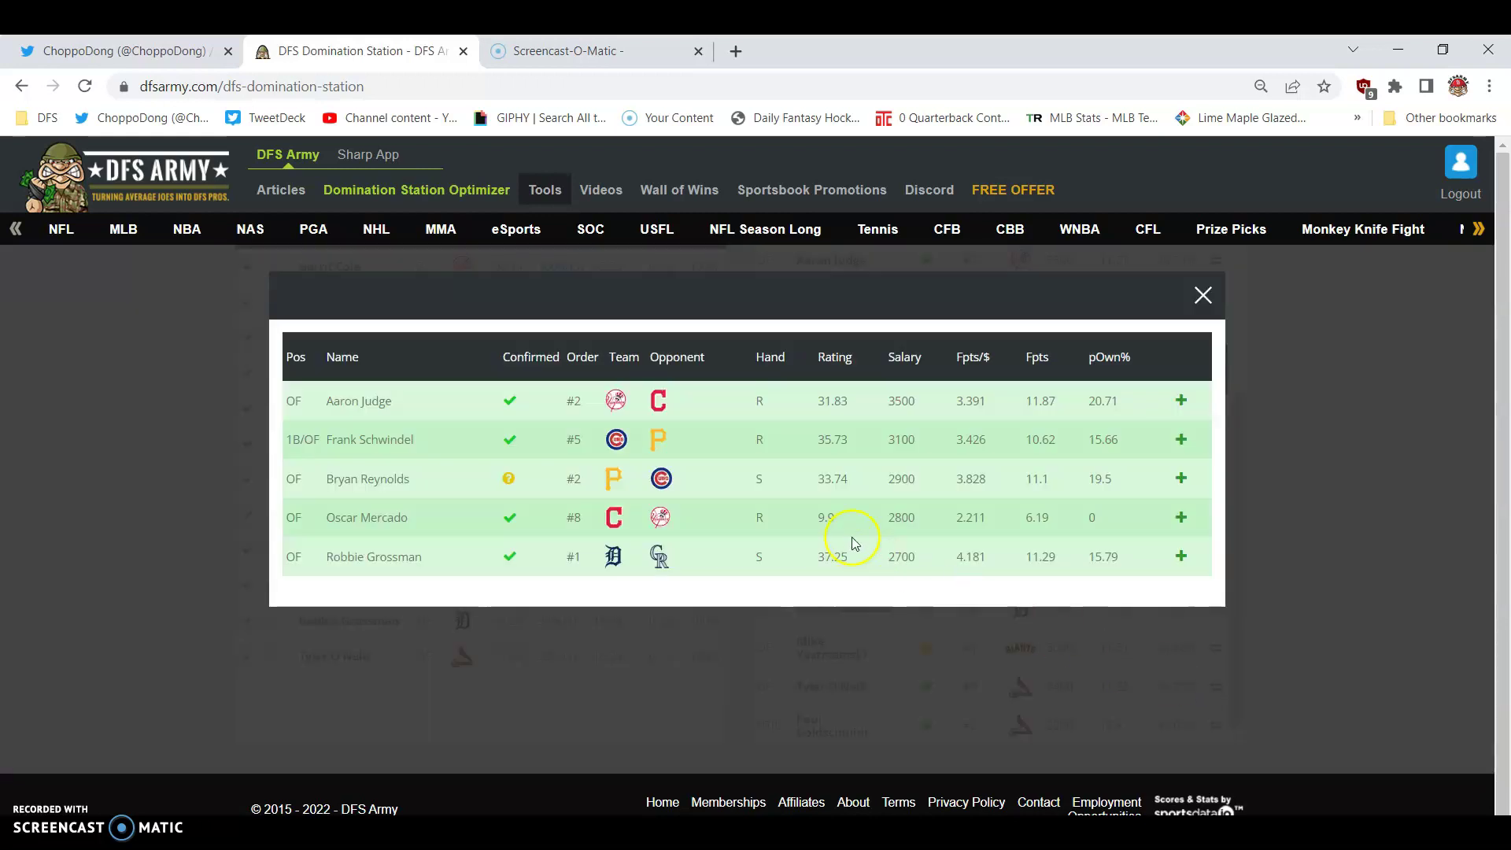
{"action": "left_click", "coordinate": [1182, 403]}
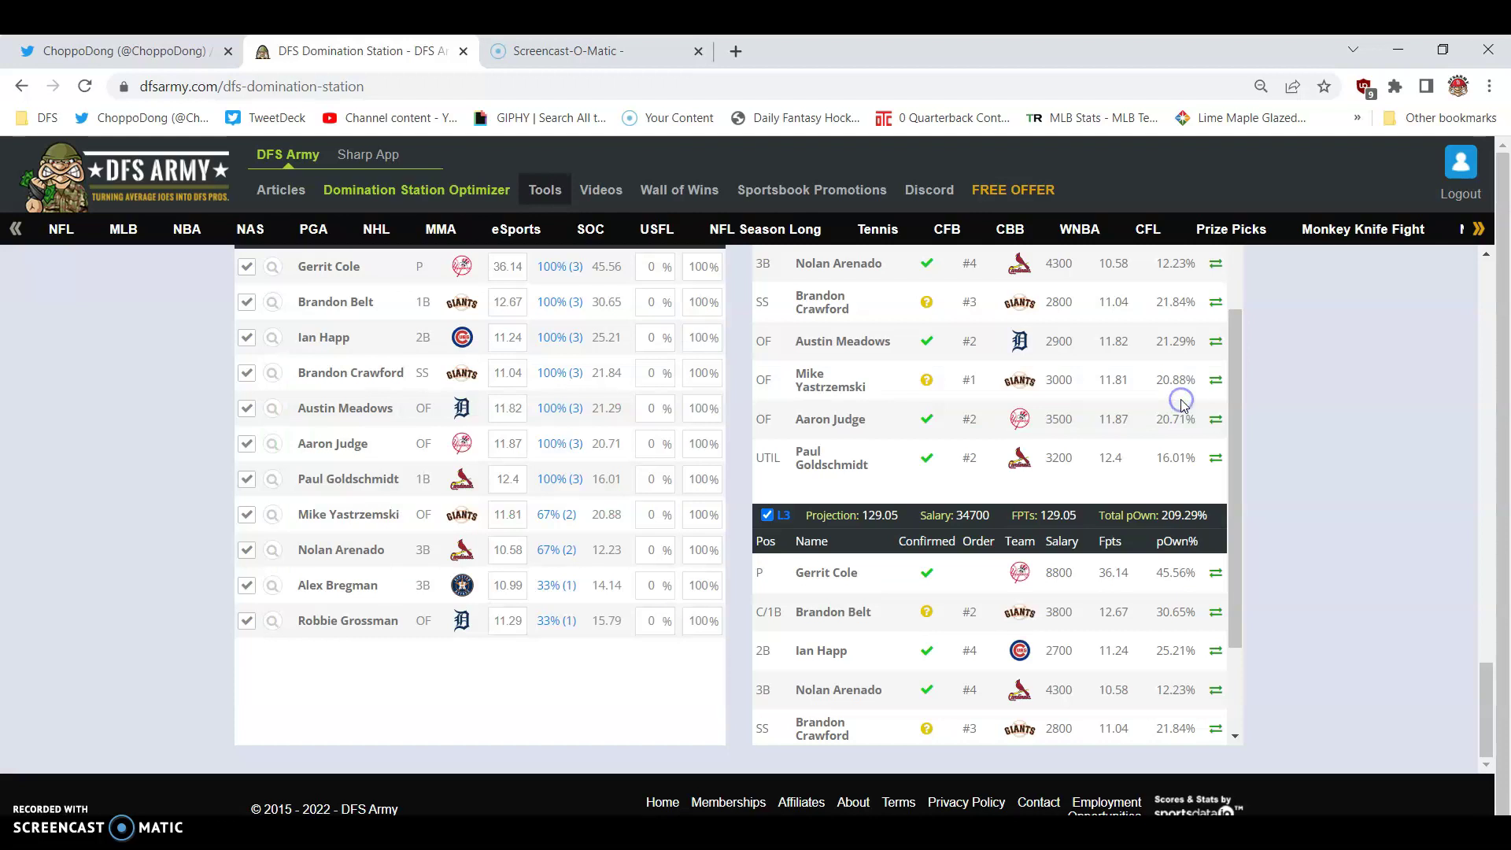
{"action": "scroll", "coordinate": [1099, 629], "scroll_direction": "down", "scroll_amount": 2}
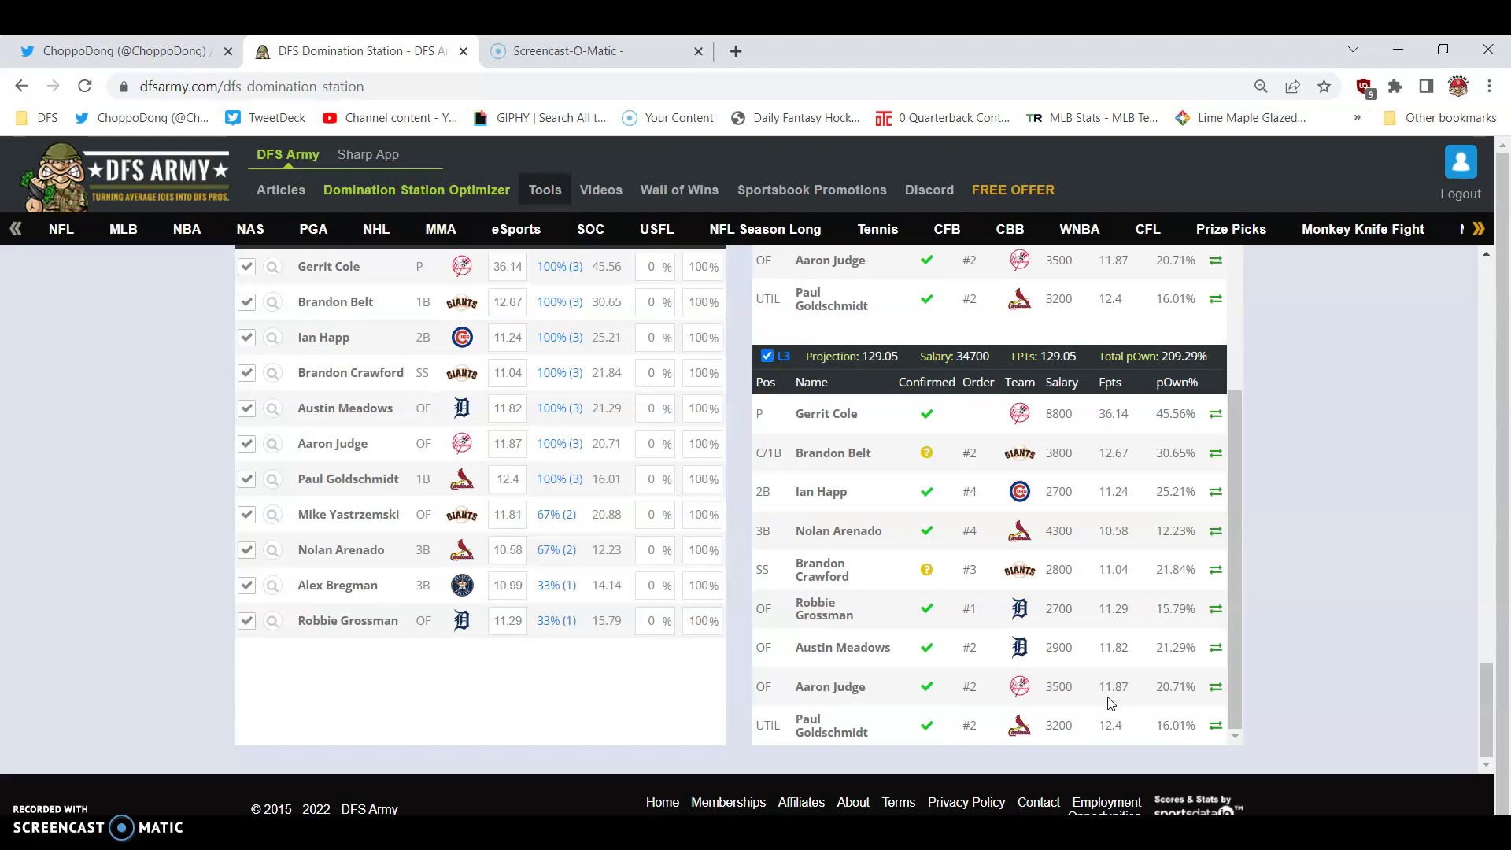
{"action": "left_click", "coordinate": [1217, 688]}
{"action": "left_click", "coordinate": [1214, 649]}
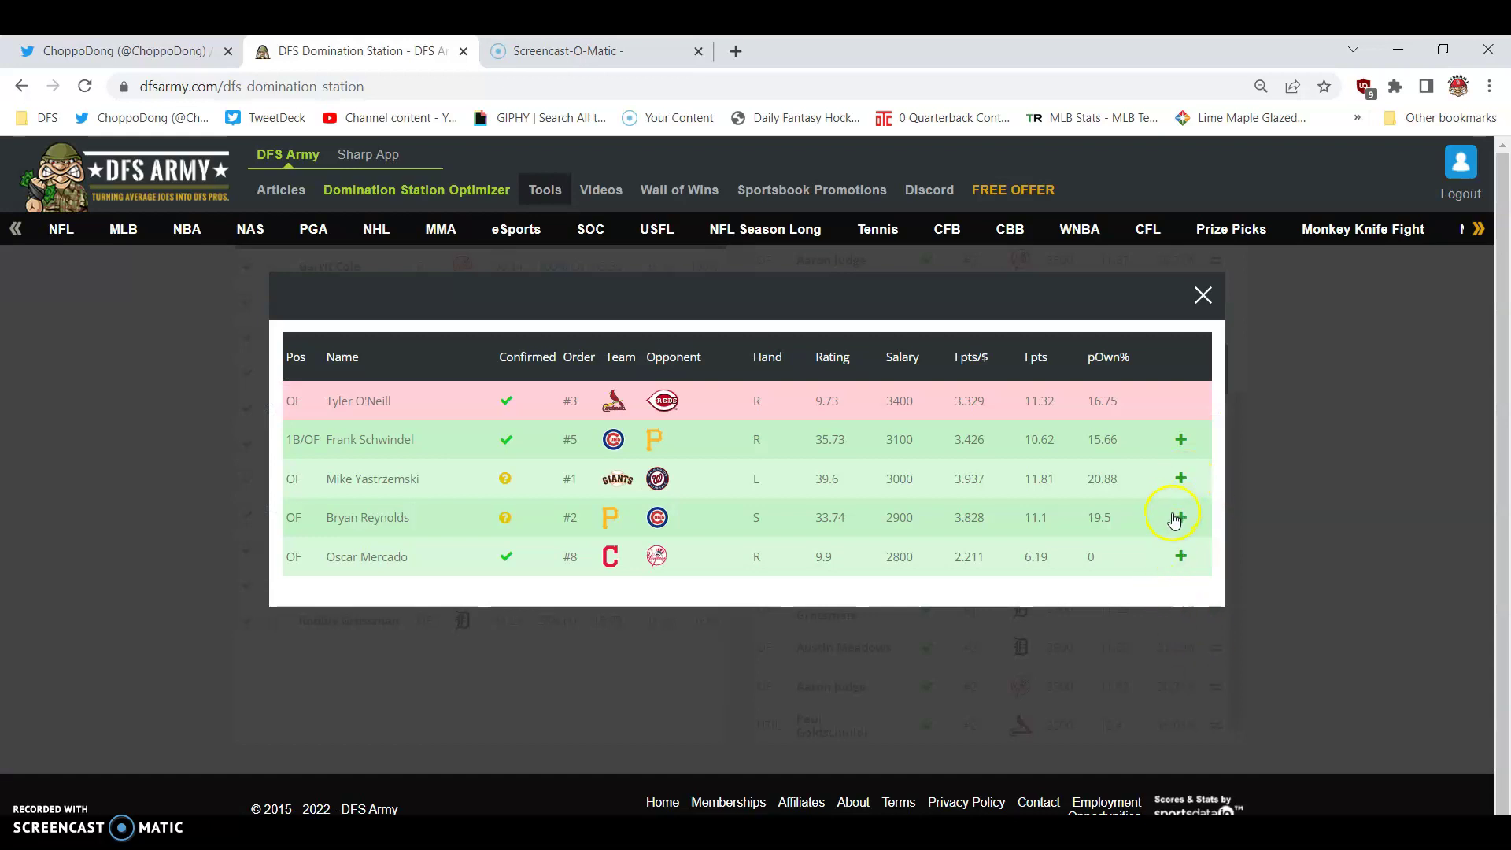
{"action": "left_click", "coordinate": [1203, 295]}
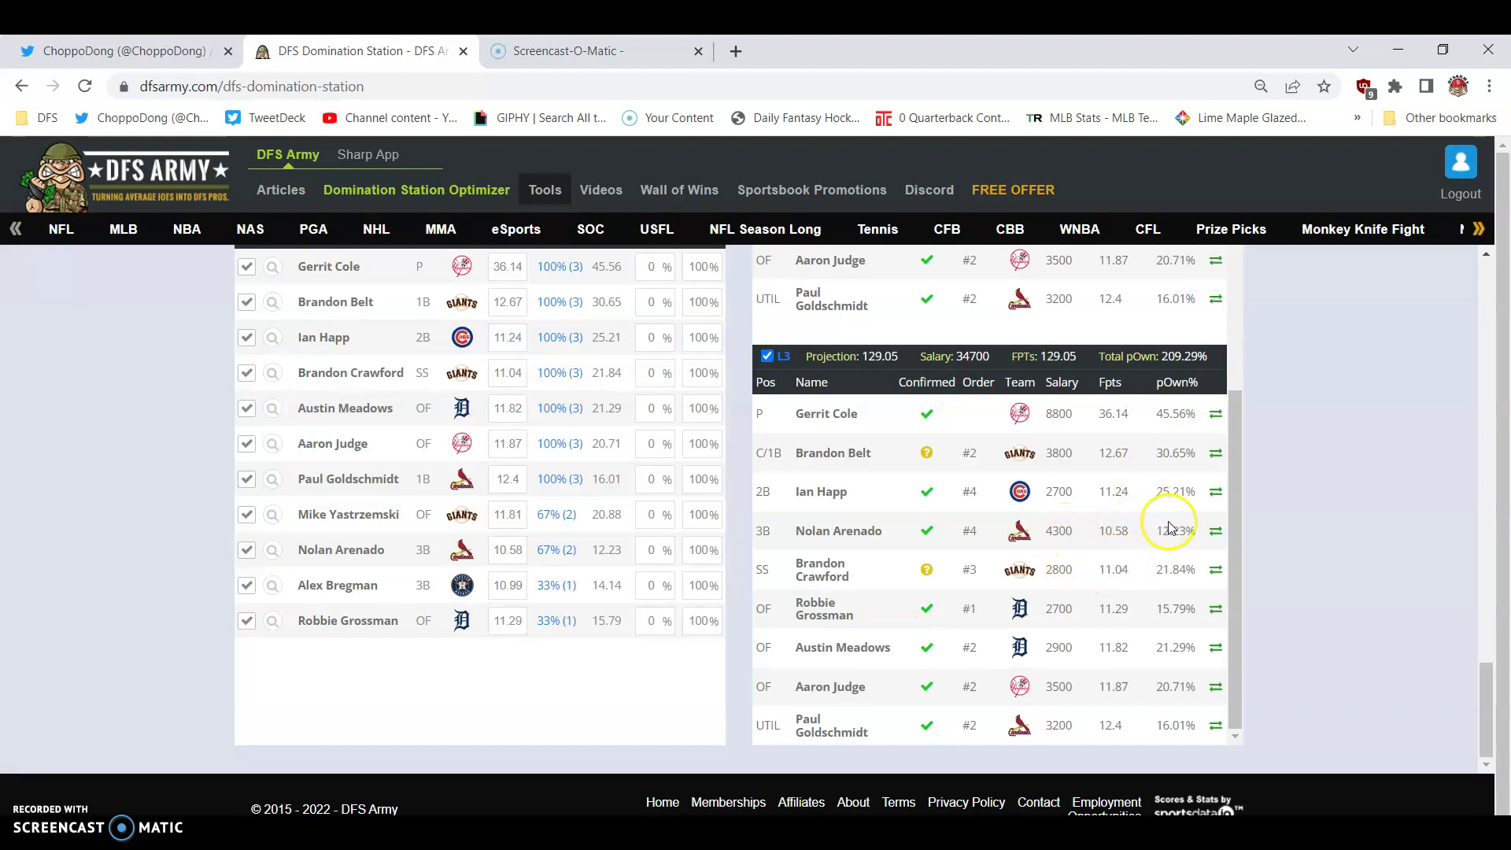
- In L3, put Alex Bregman at 3B for Nolan Arenado and Tyler O'Neill back for Aaron Judge
{"action": "left_click", "coordinate": [1216, 531]}
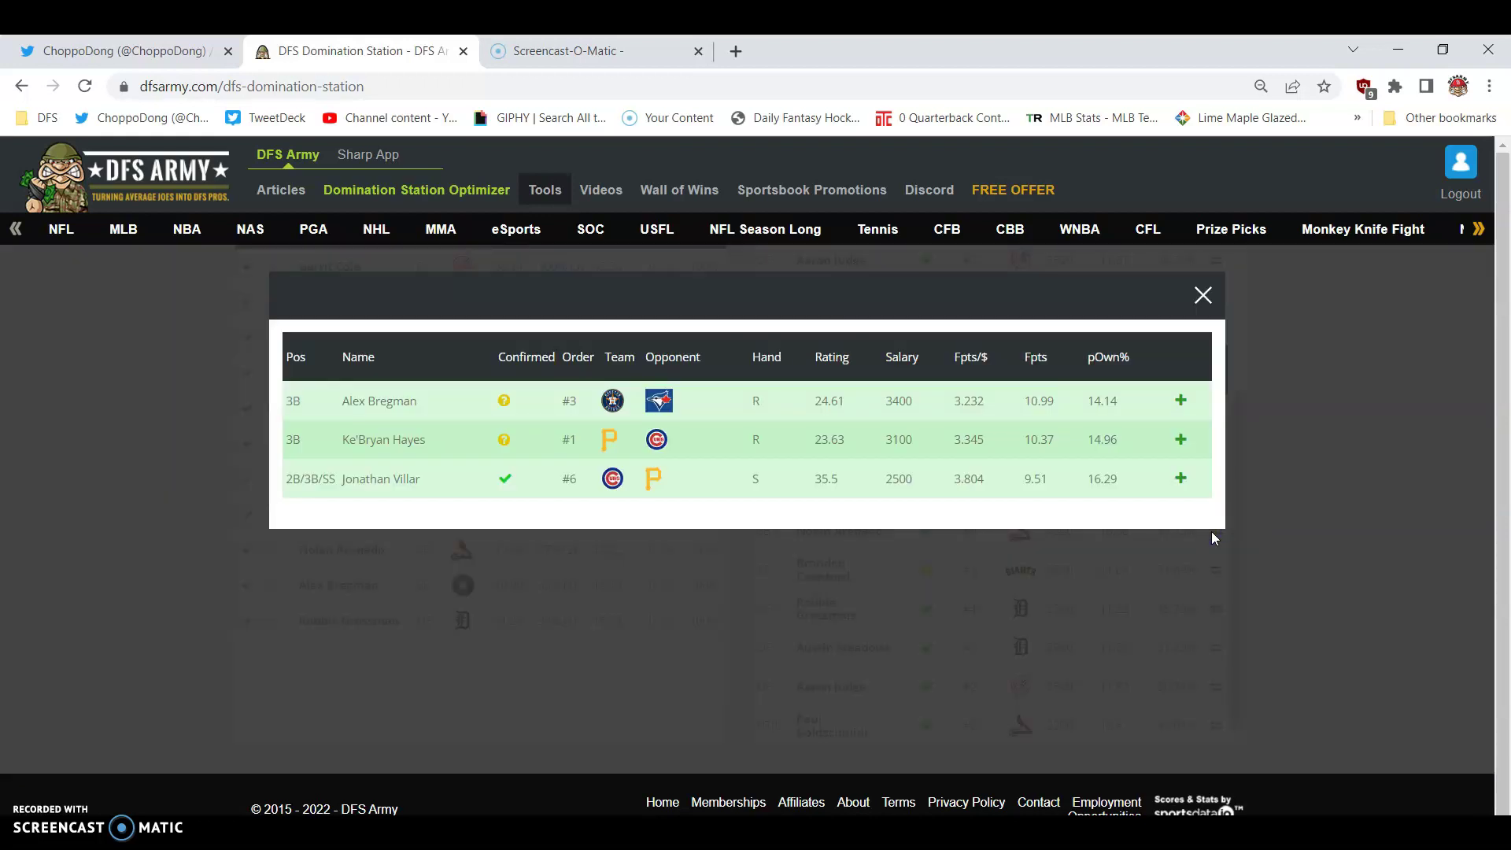
{"action": "left_click", "coordinate": [1181, 400]}
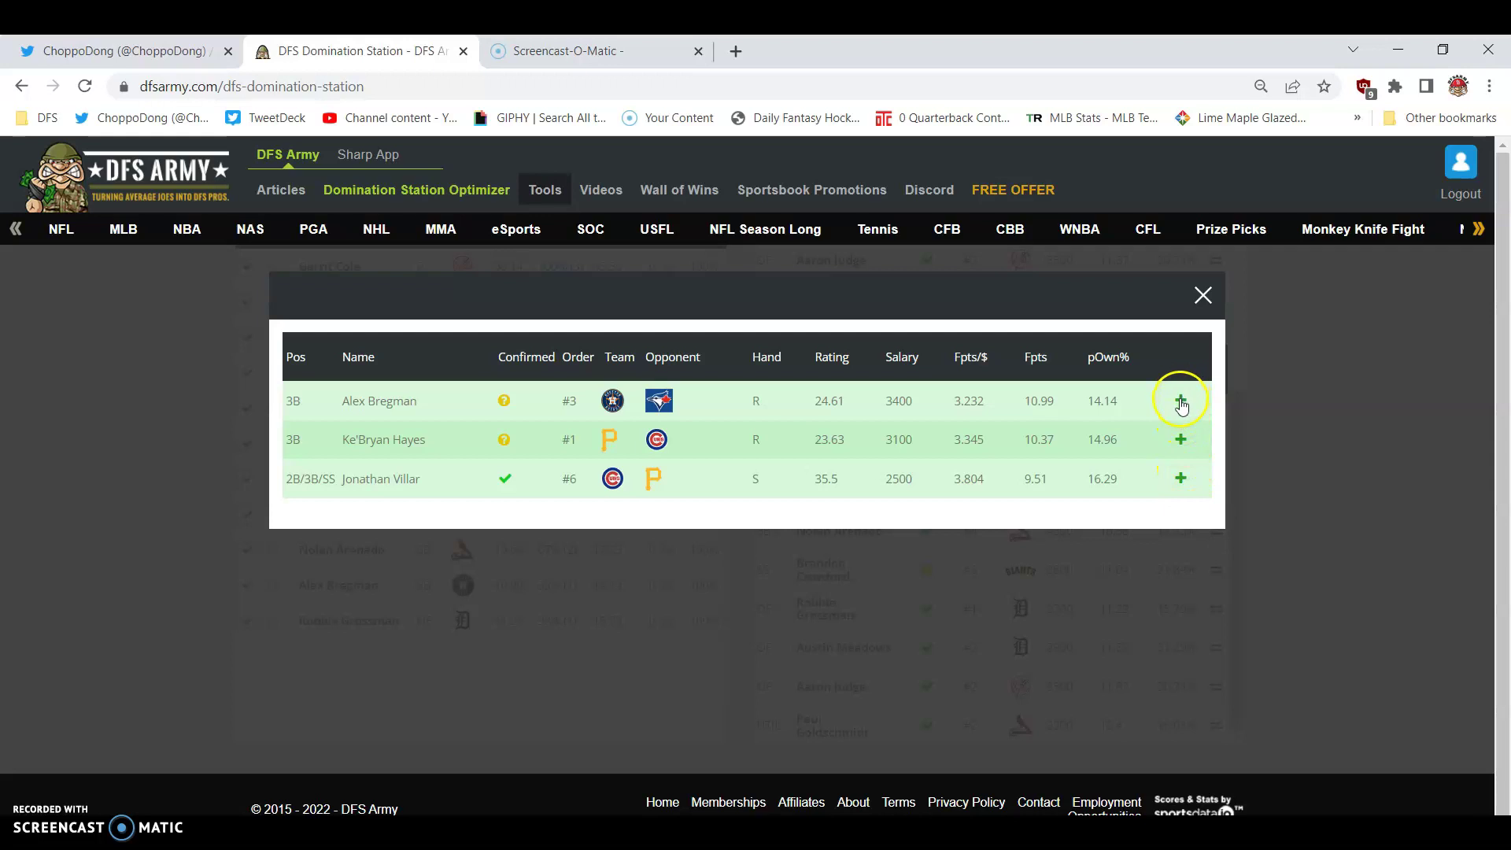
{"action": "left_click", "coordinate": [1202, 295]}
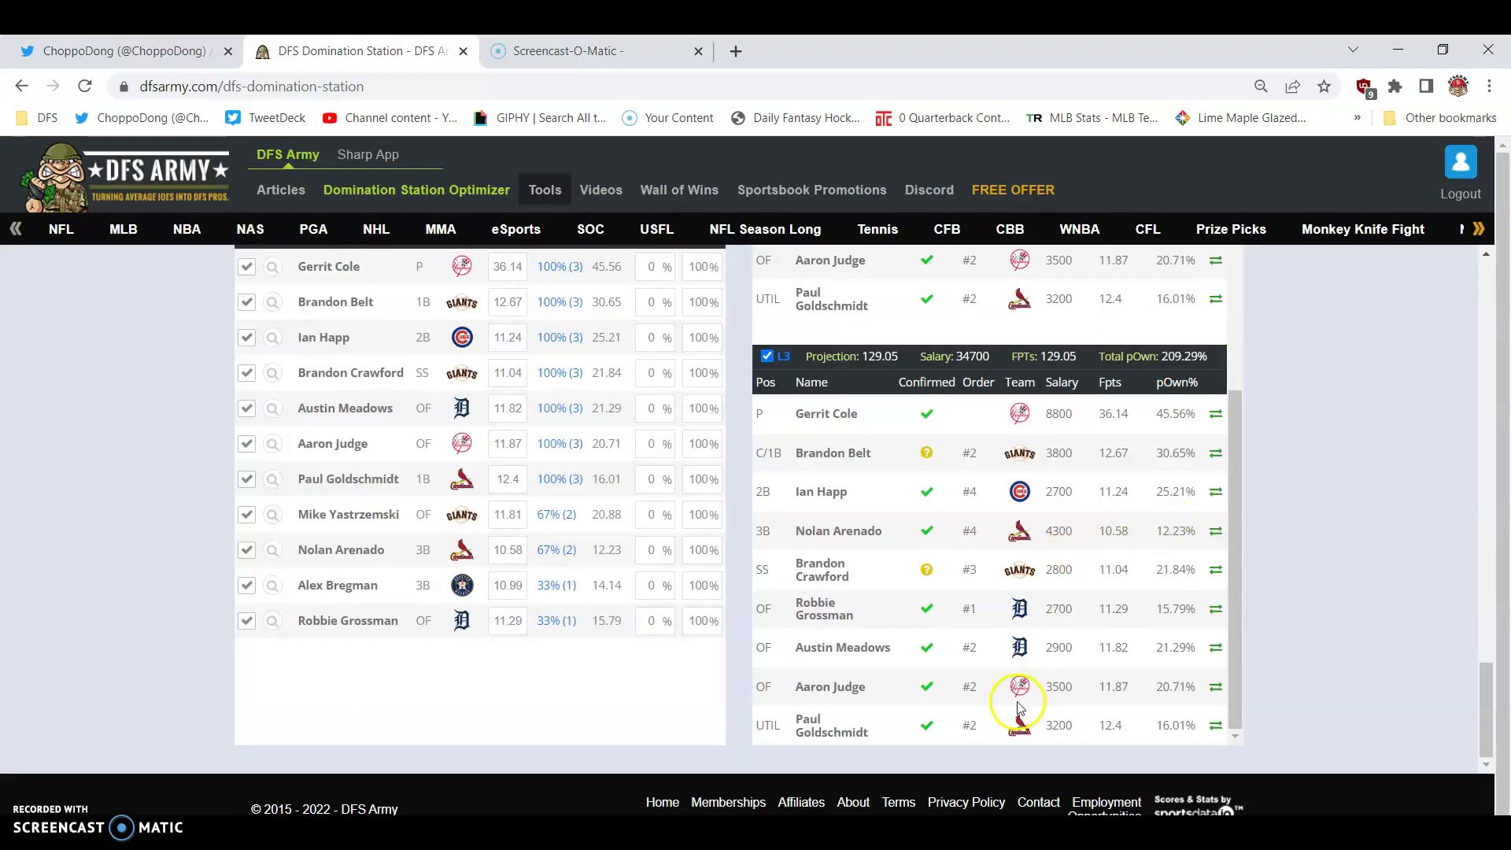
{"action": "left_click", "coordinate": [1212, 687]}
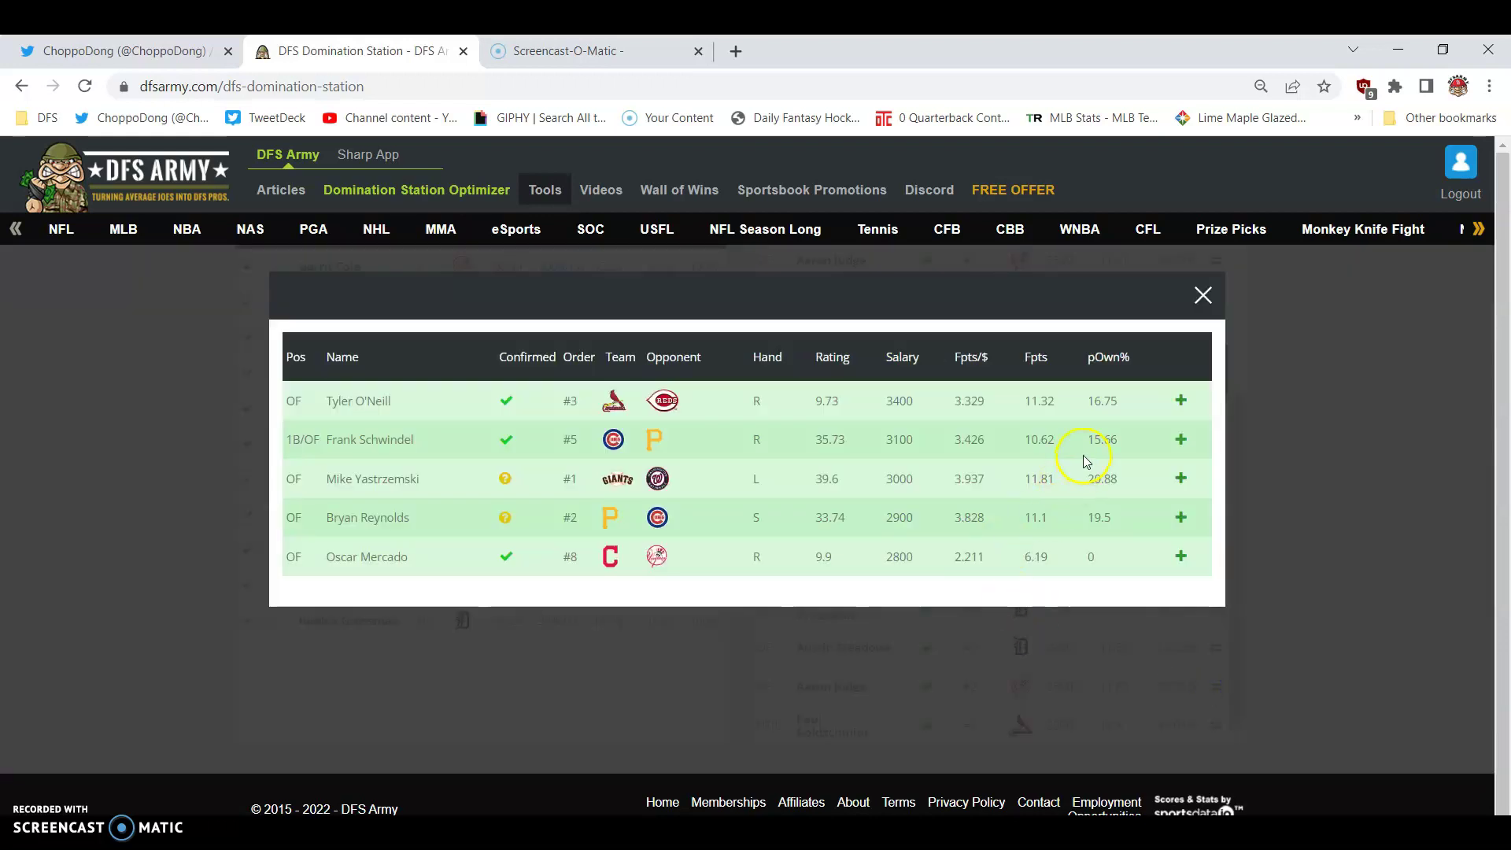
{"action": "left_click", "coordinate": [1181, 400]}
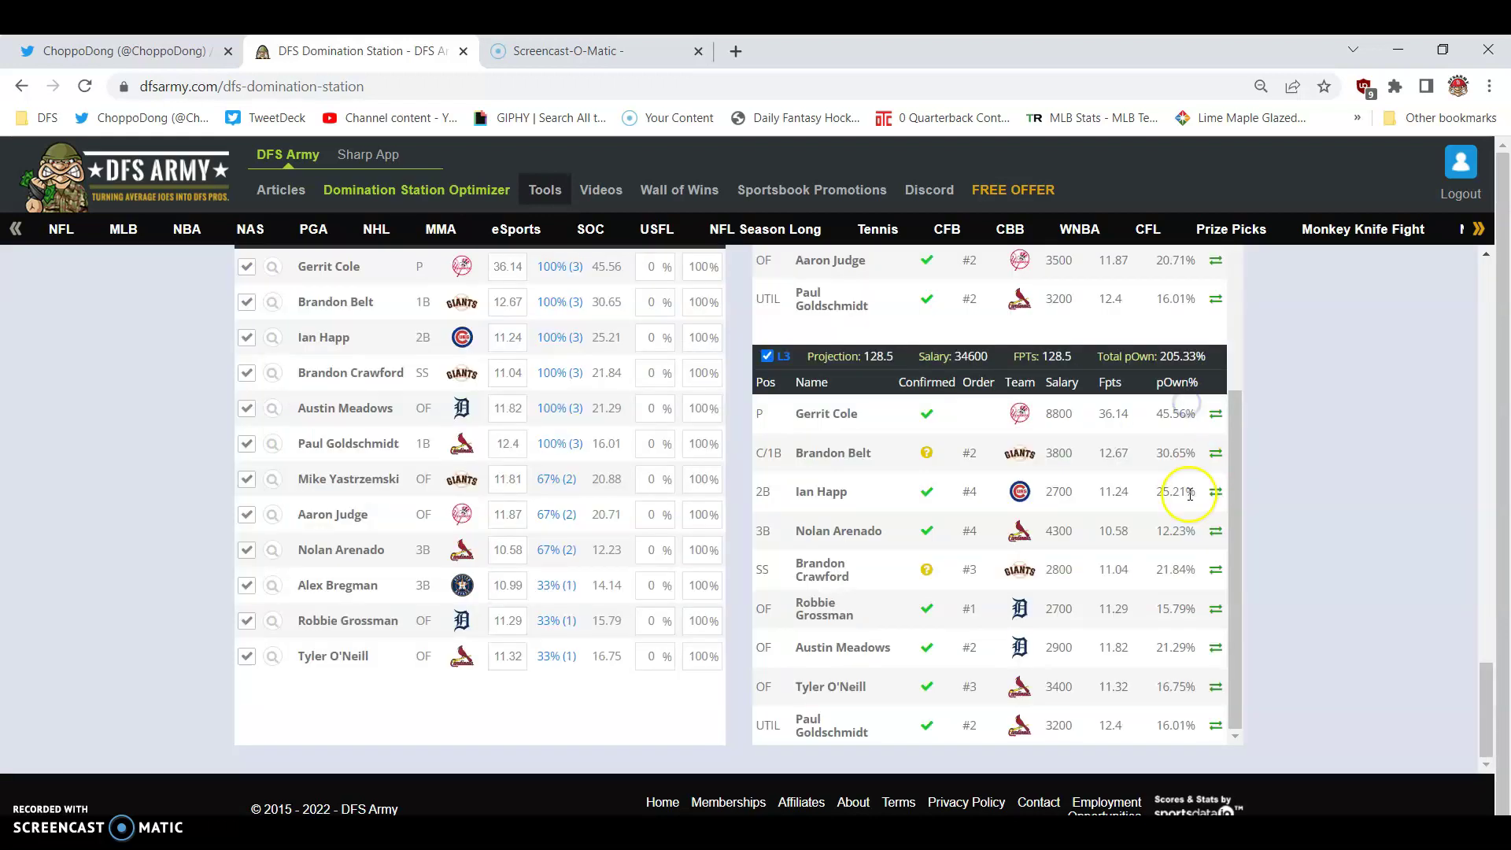
{"action": "left_click", "coordinate": [1214, 530]}
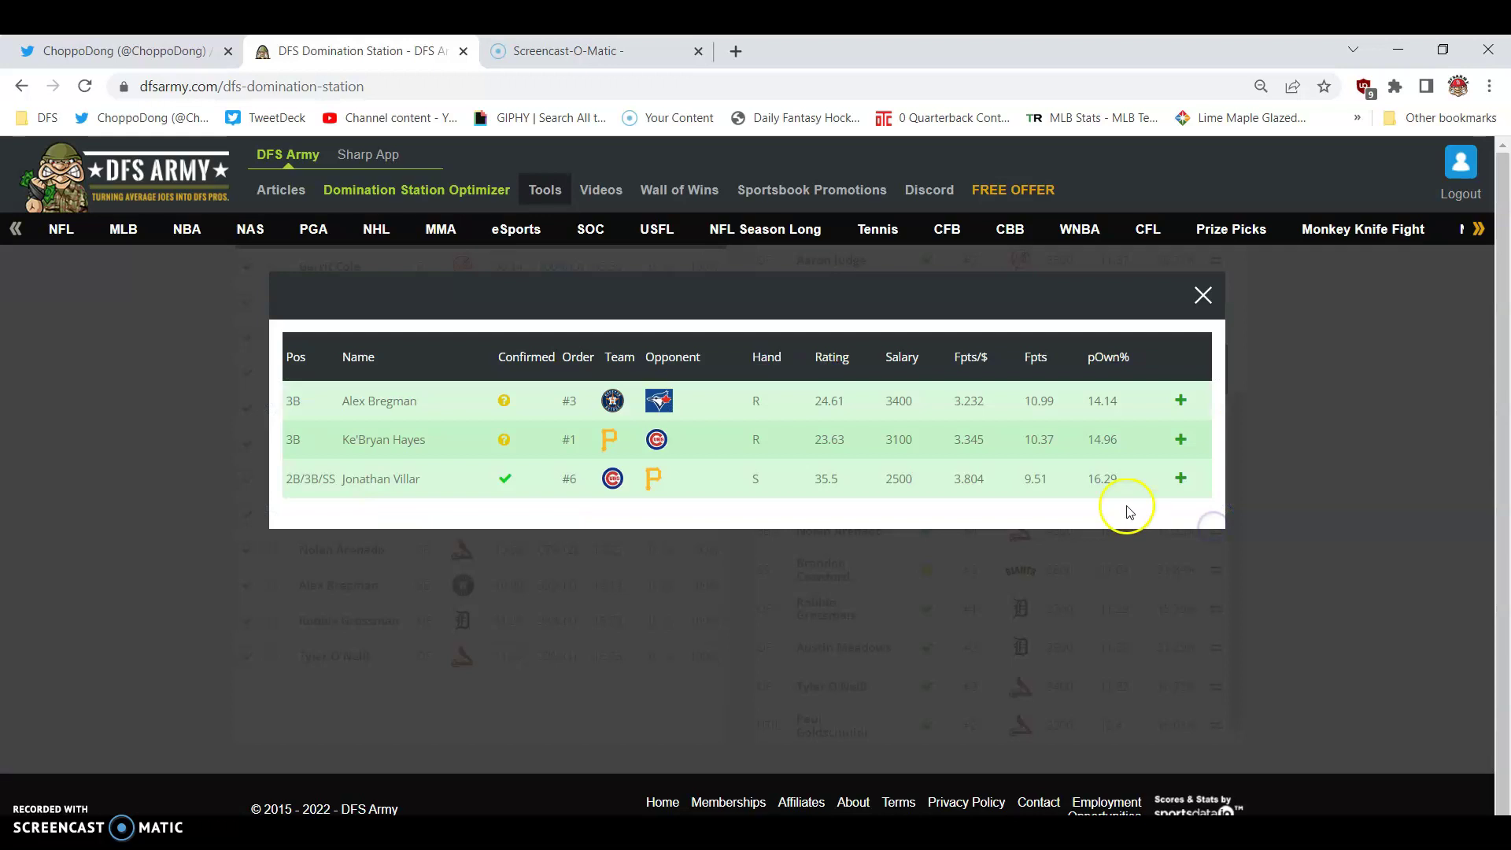
{"action": "left_click", "coordinate": [1180, 401]}
{"action": "scroll", "coordinate": [1336, 572], "scroll_direction": "up", "scroll_amount": 1}
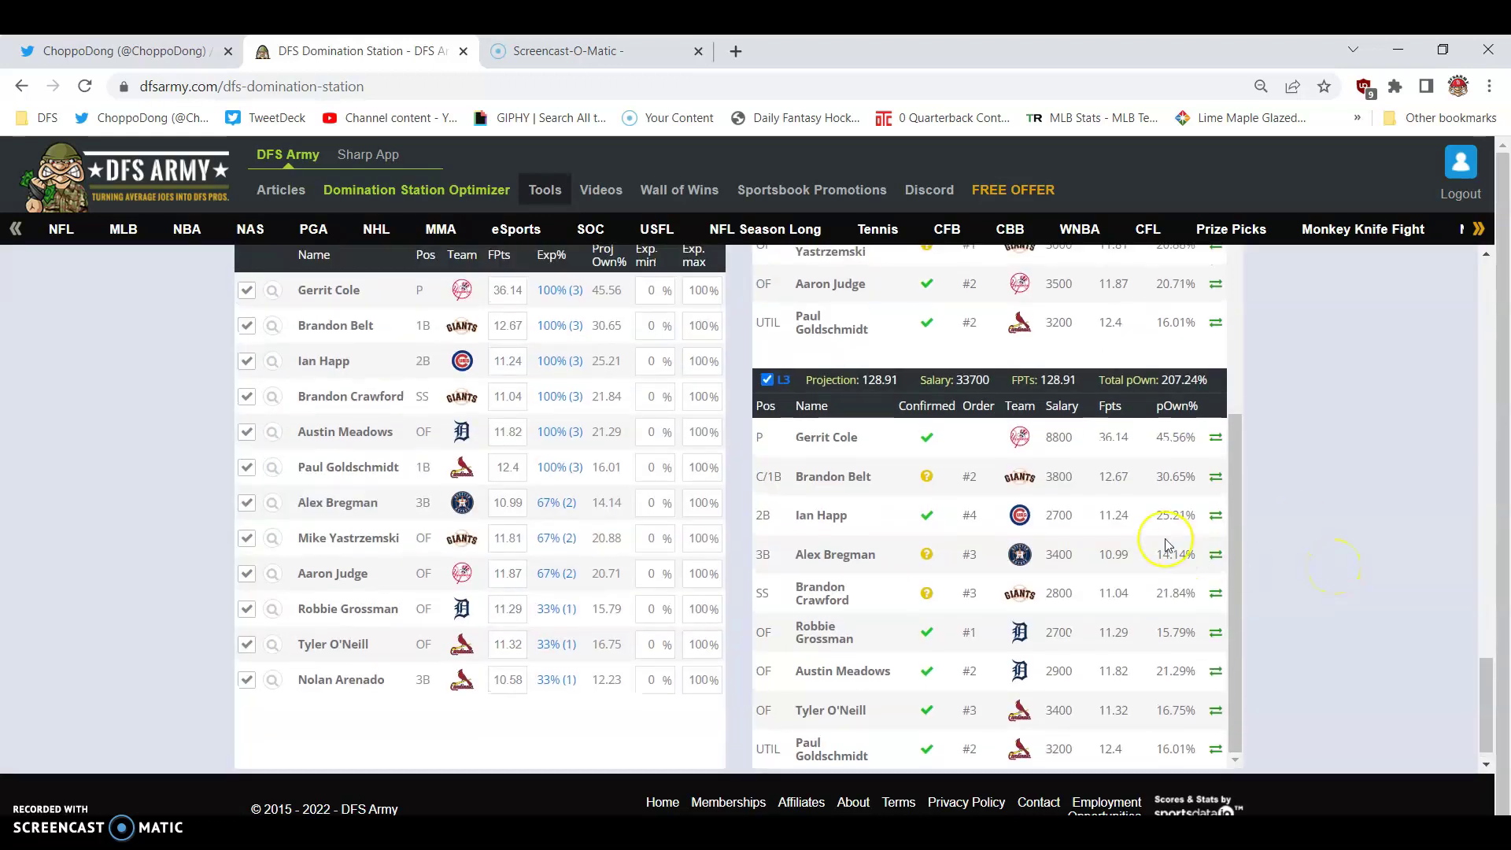
{"action": "scroll", "coordinate": [1164, 546], "scroll_direction": "up", "scroll_amount": 5}
{"action": "scroll", "coordinate": [1164, 546], "scroll_direction": "up", "scroll_amount": 7}
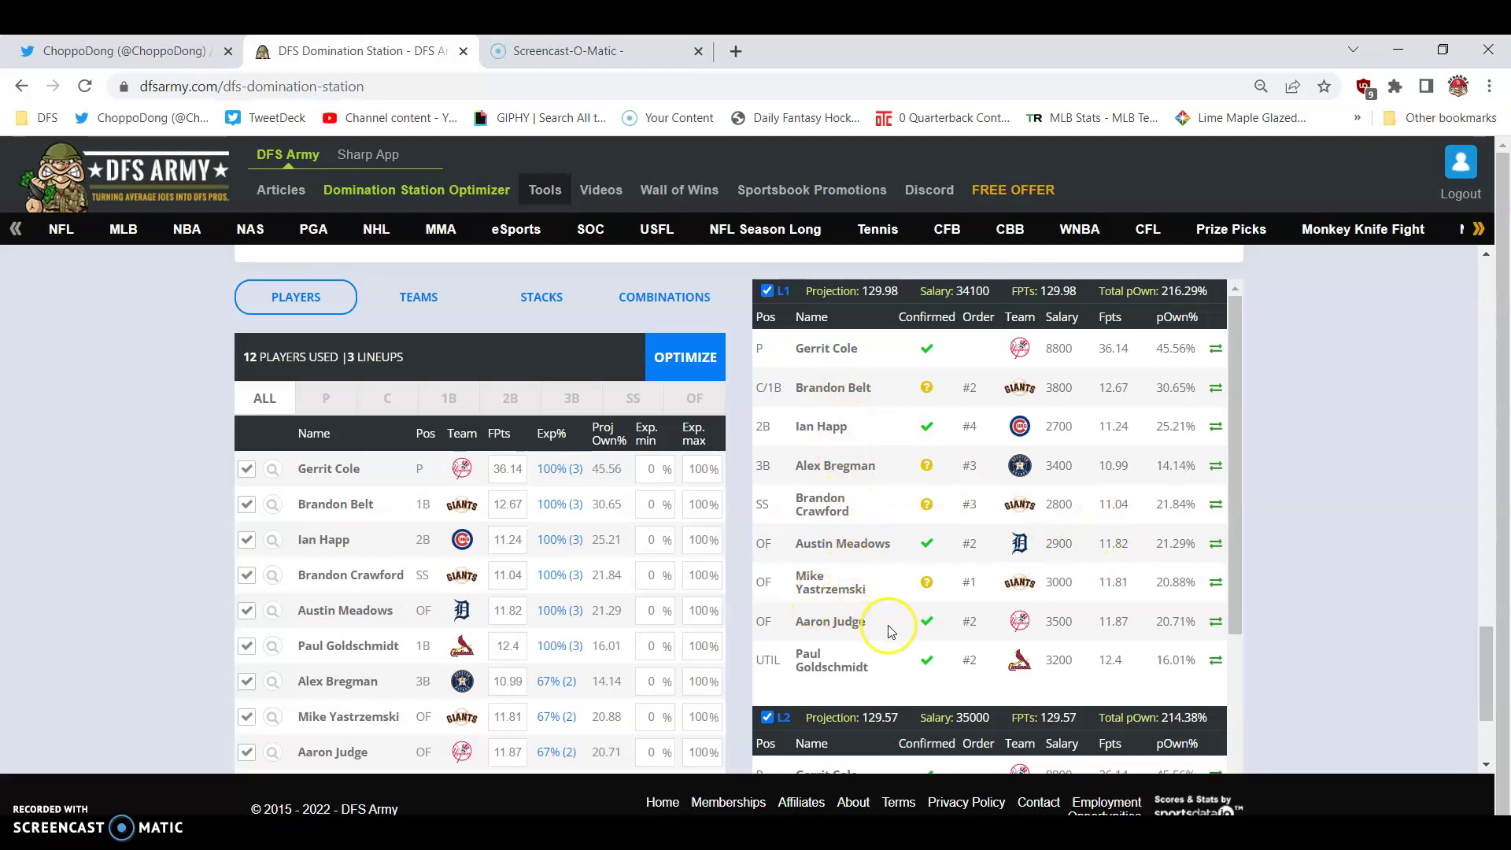
{"action": "scroll", "coordinate": [890, 630], "scroll_direction": "down", "scroll_amount": 10}
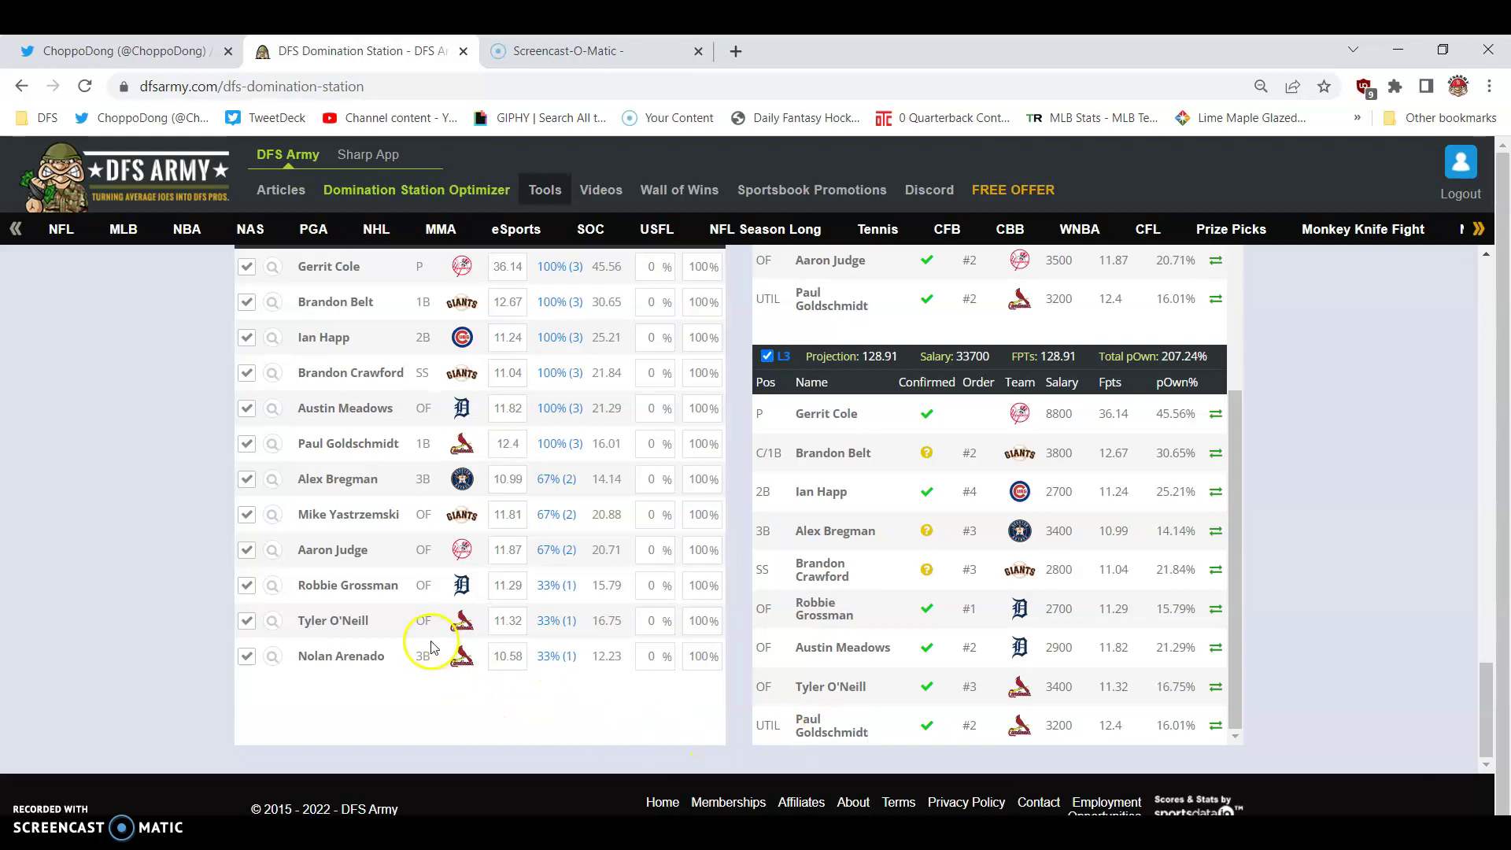
- Show all positions and include every listed player, putting 157 players in play
{"action": "scroll", "coordinate": [110, 545], "scroll_direction": "up", "scroll_amount": 15}
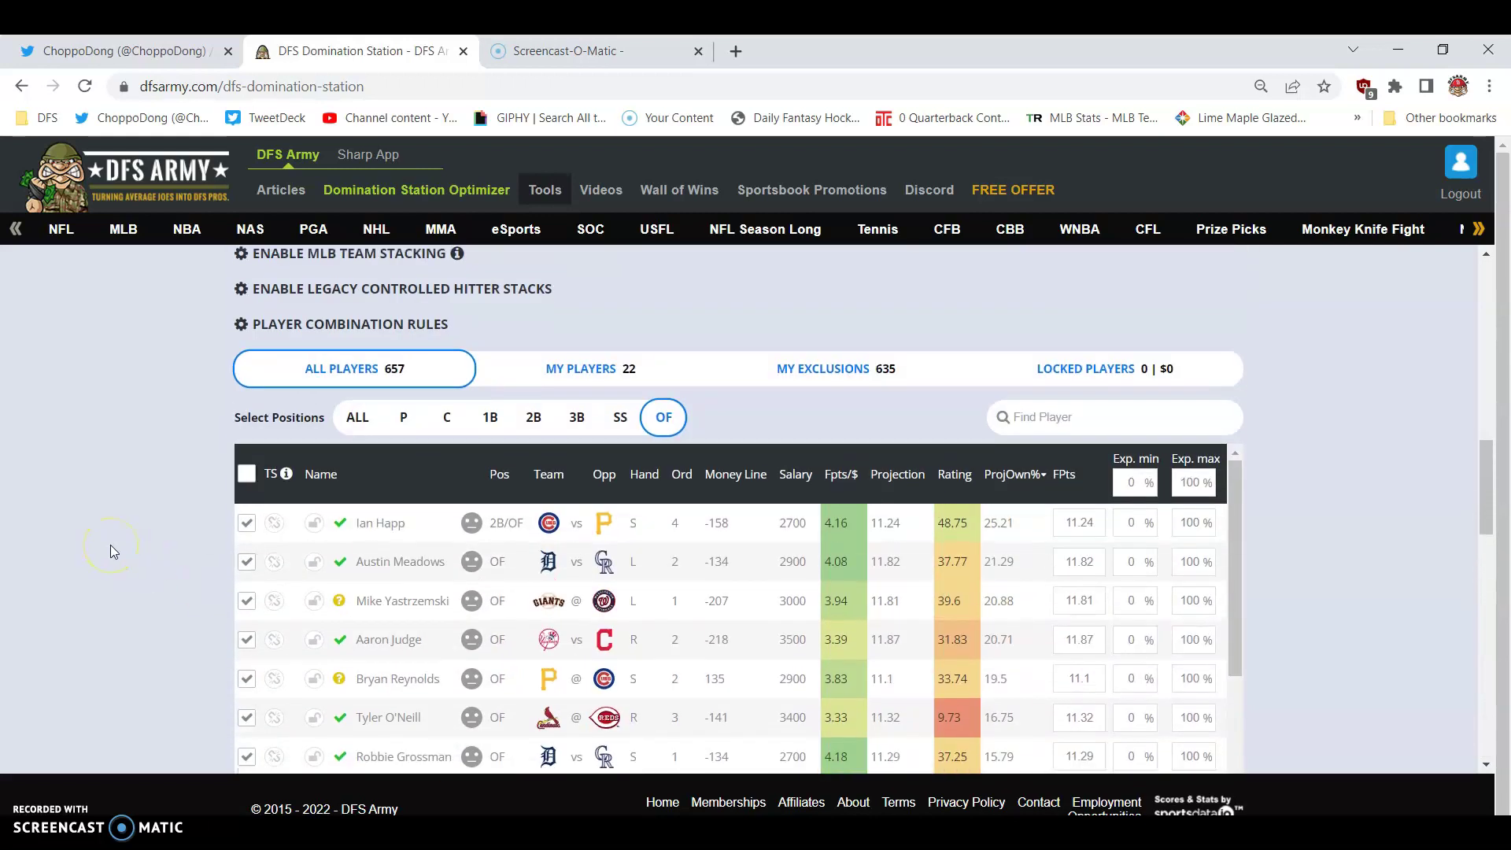
{"action": "left_click", "coordinate": [357, 430]}
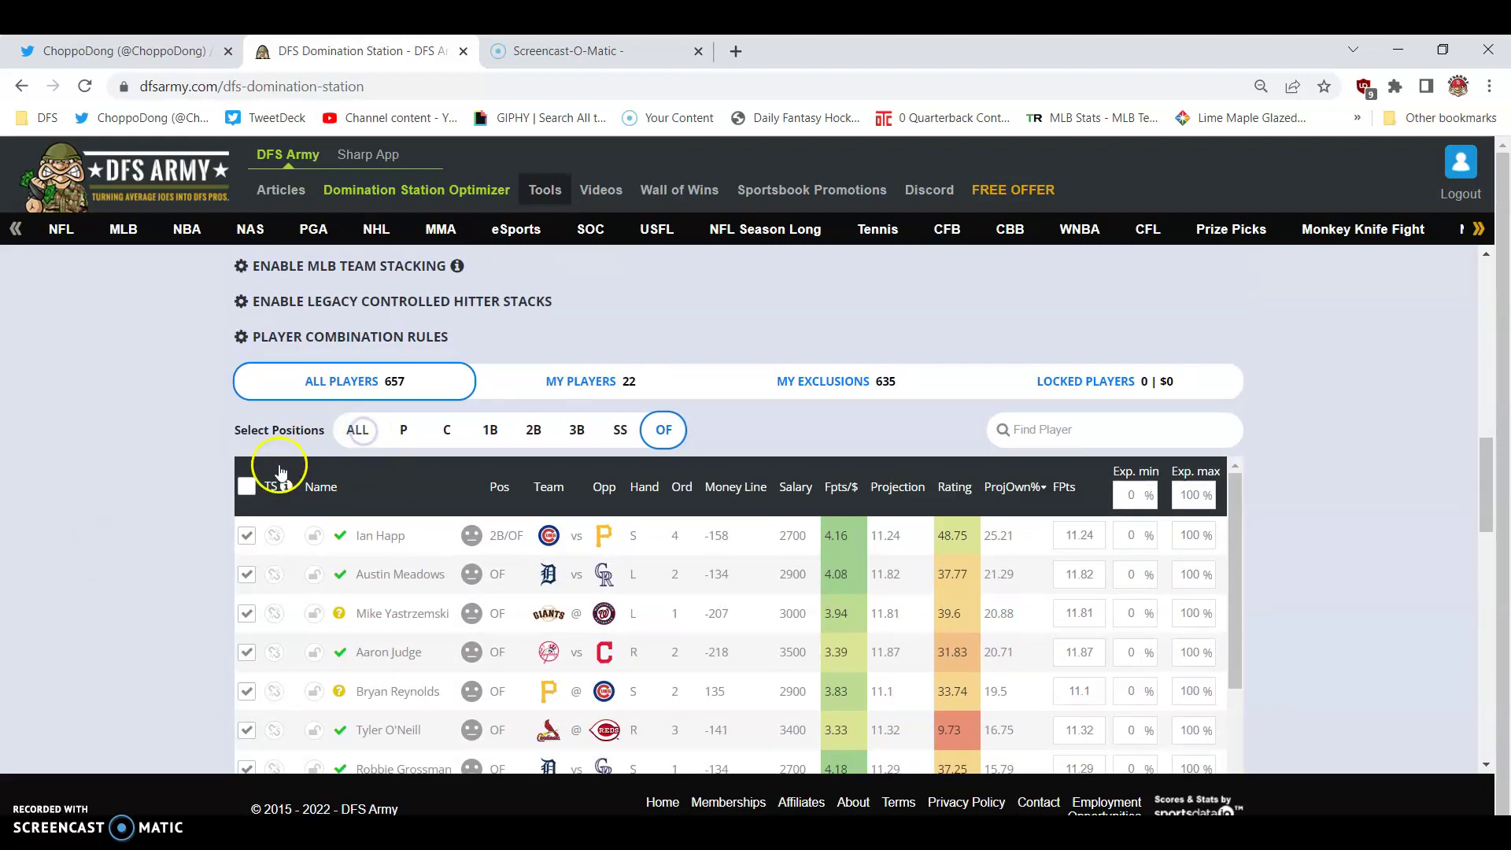
{"action": "left_click", "coordinate": [246, 488]}
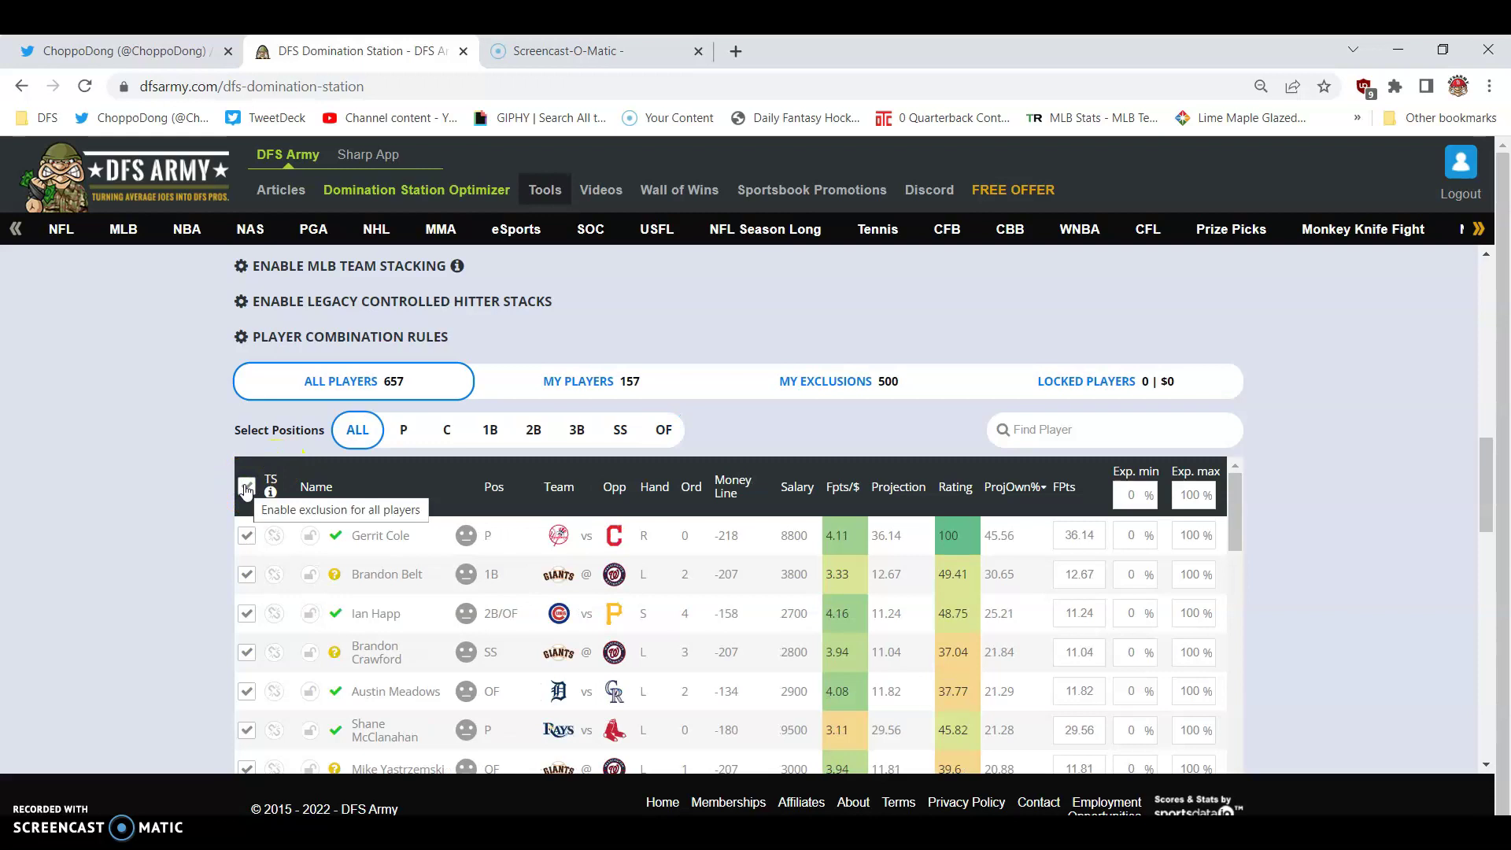
- Set 80 lineups in Tournament mode with 4 unique players and 30% randomization
{"action": "scroll", "coordinate": [169, 489], "scroll_direction": "up", "scroll_amount": 3}
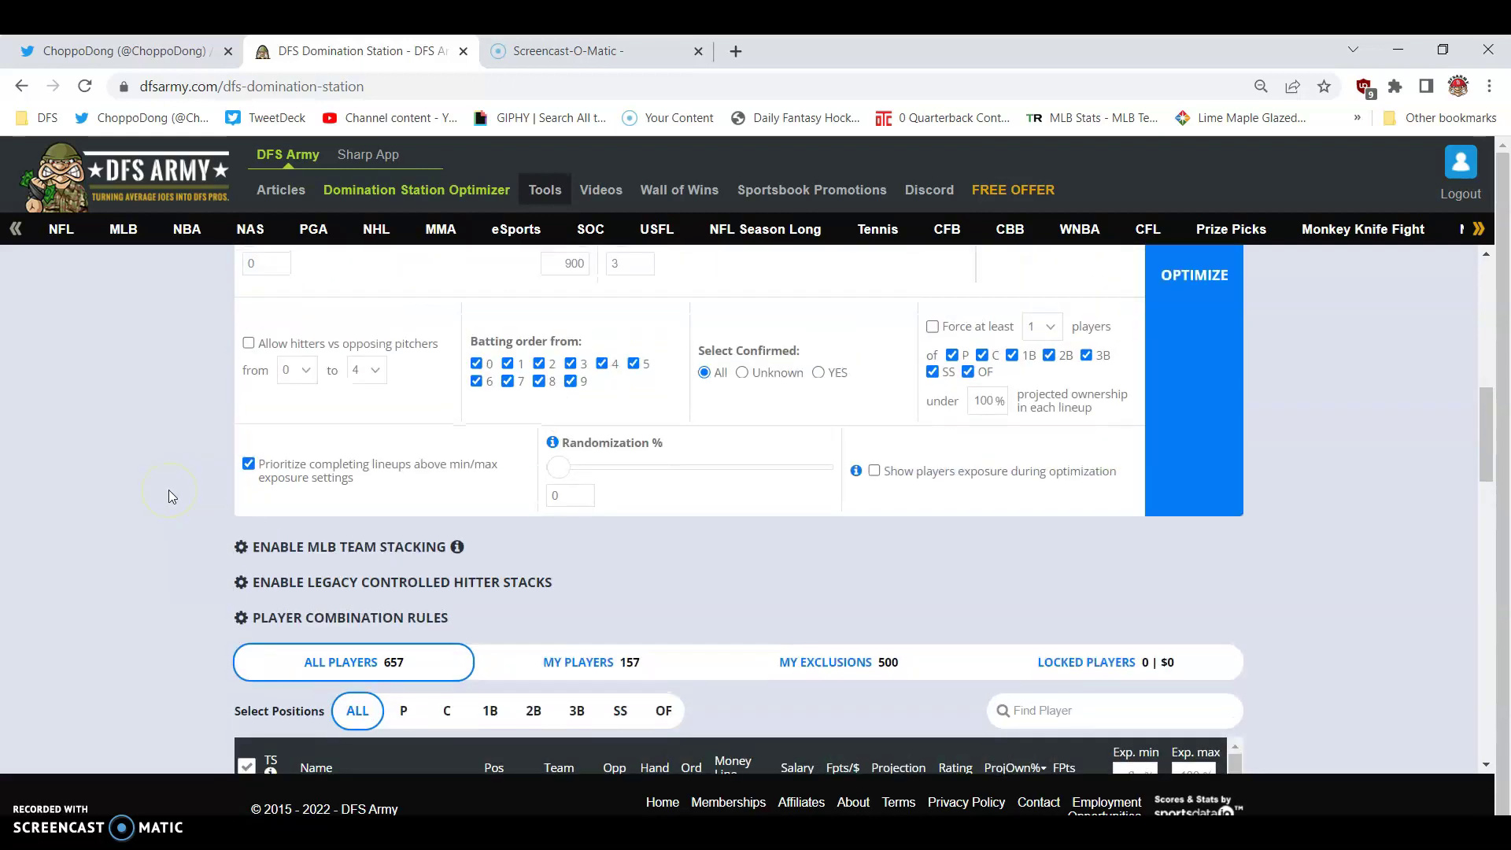
{"action": "scroll", "coordinate": [168, 489], "scroll_direction": "up", "scroll_amount": 2}
{"action": "left_click", "coordinate": [618, 399]}
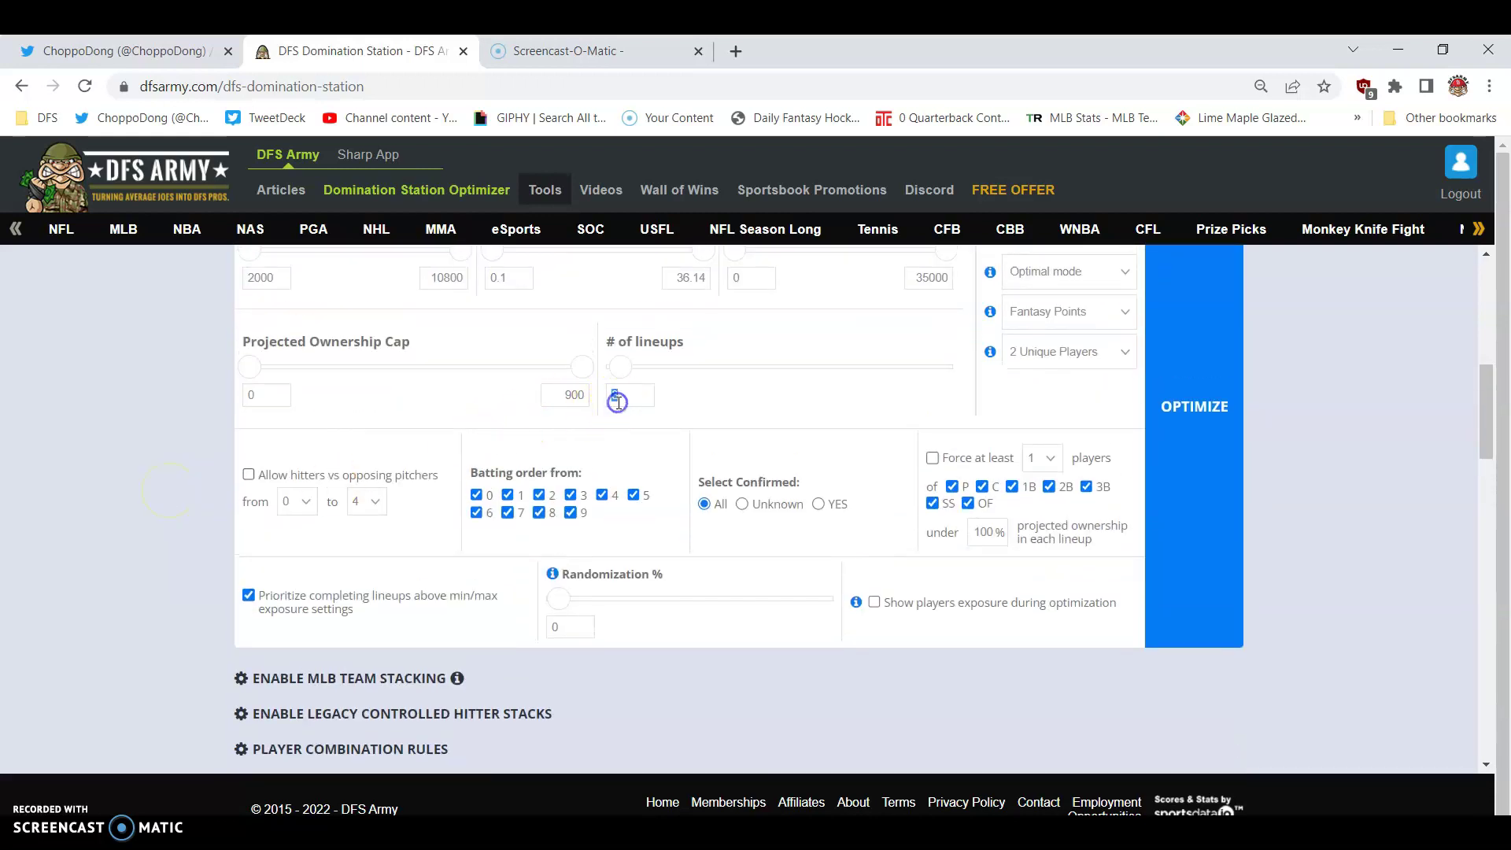
{"action": "type", "text": "80"}
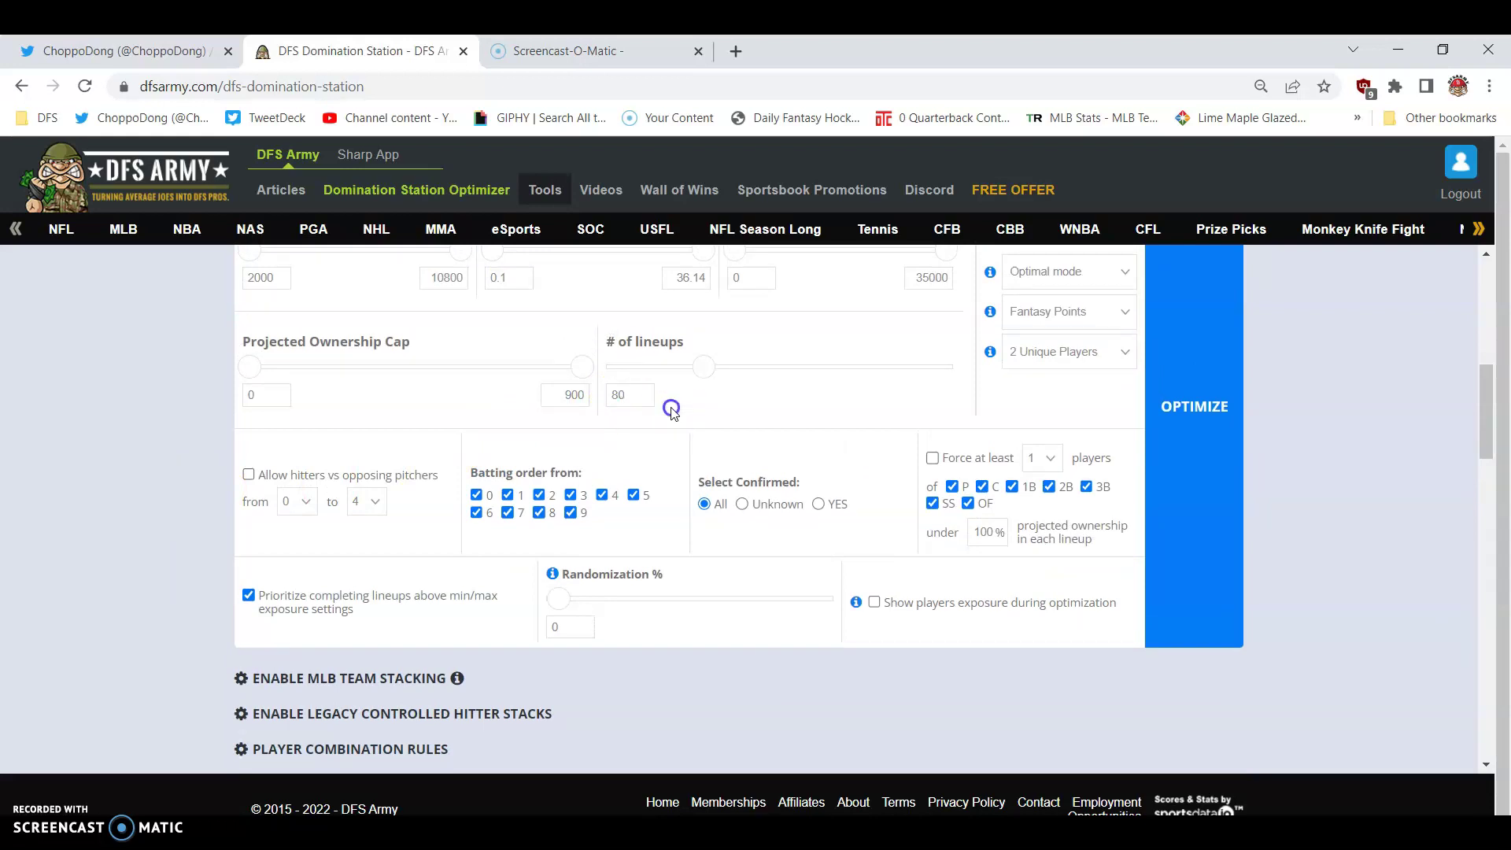
{"action": "left_click", "coordinate": [1033, 267]}
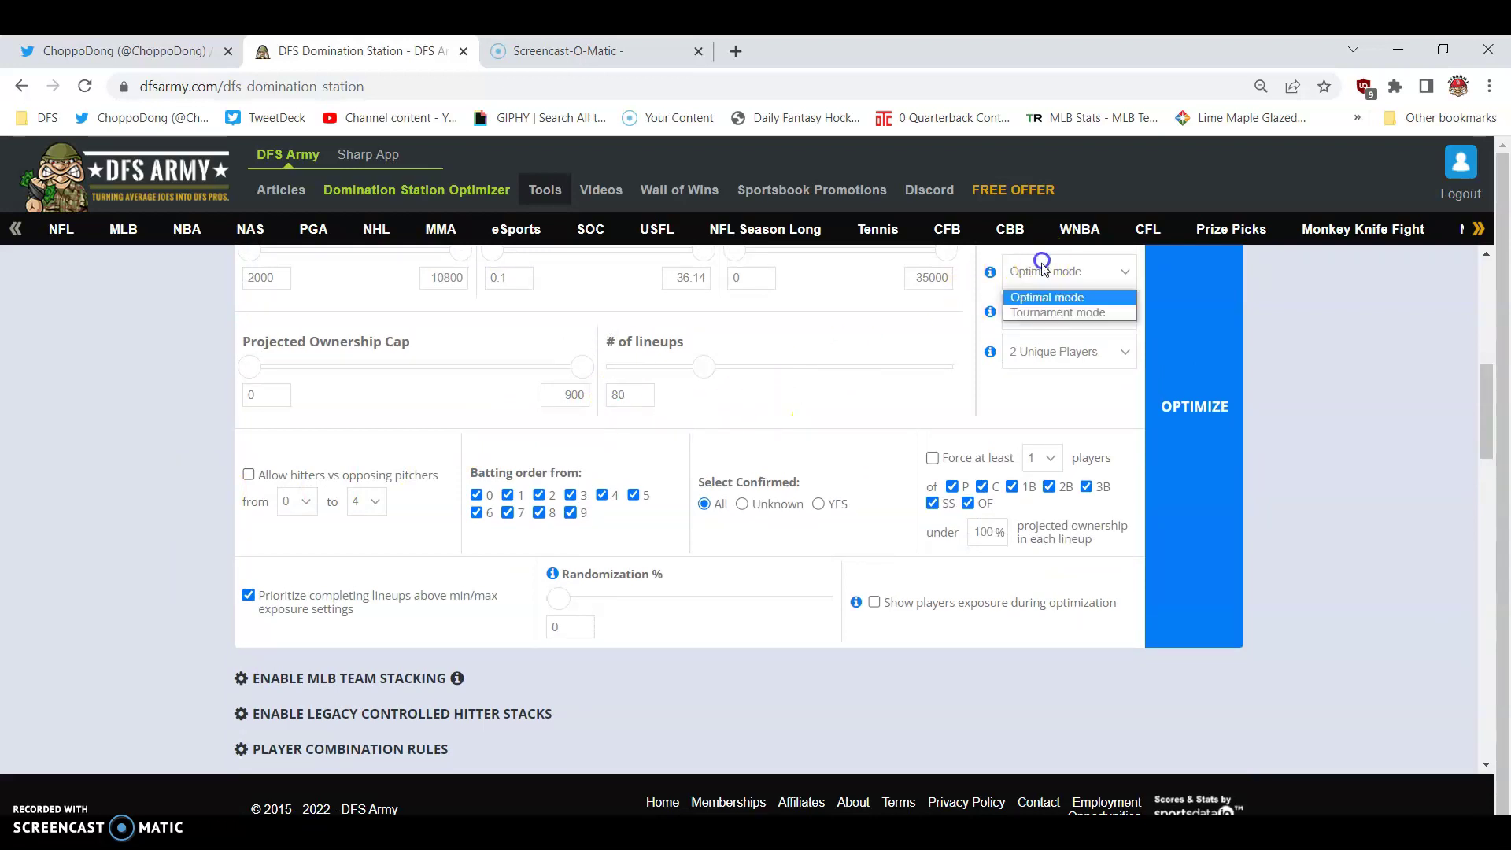
{"action": "left_click", "coordinate": [1044, 314]}
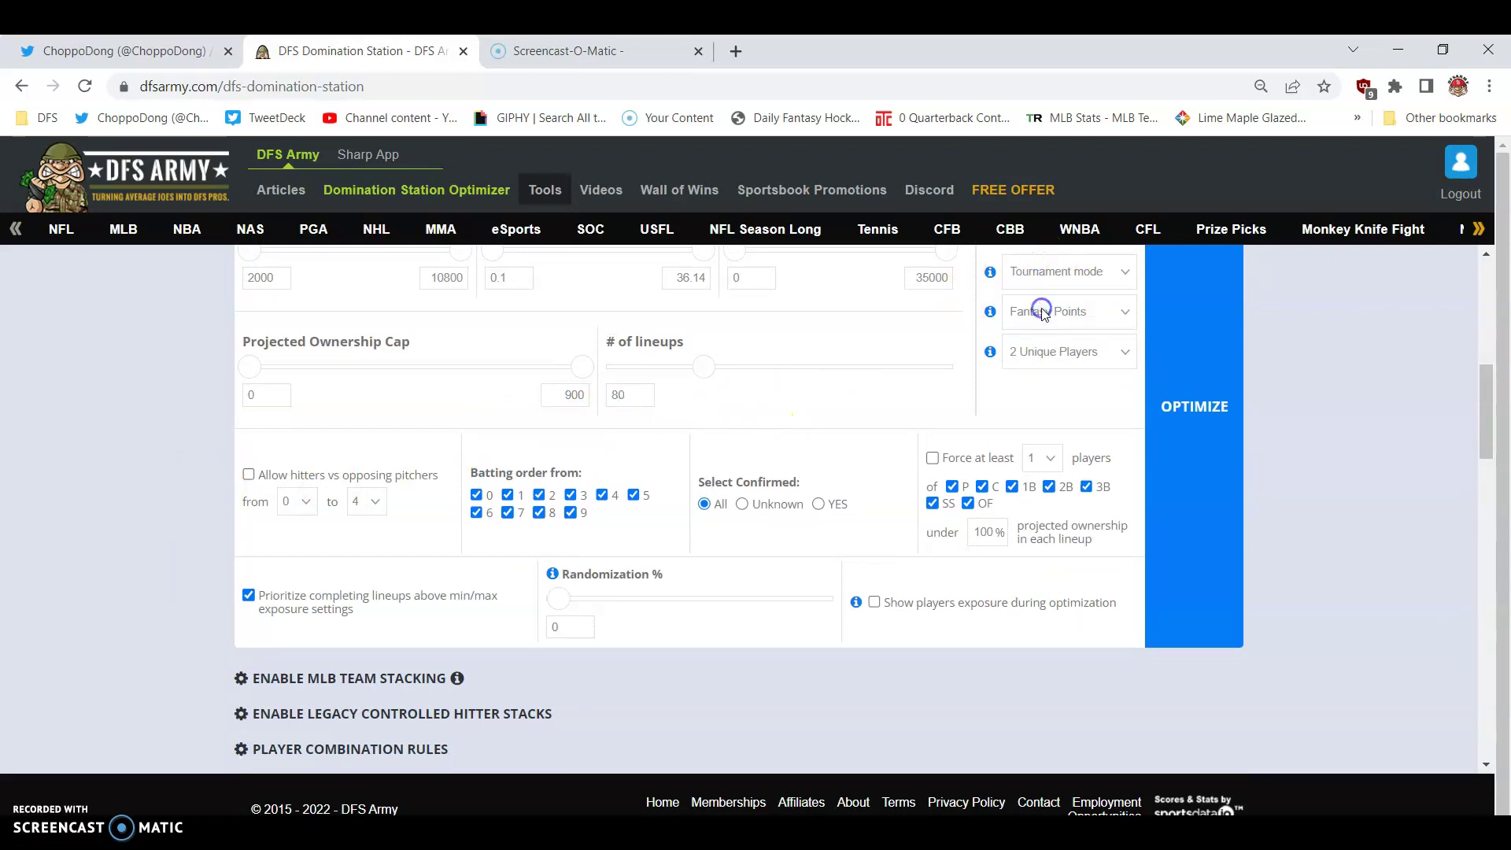
{"action": "left_click", "coordinate": [1038, 360]}
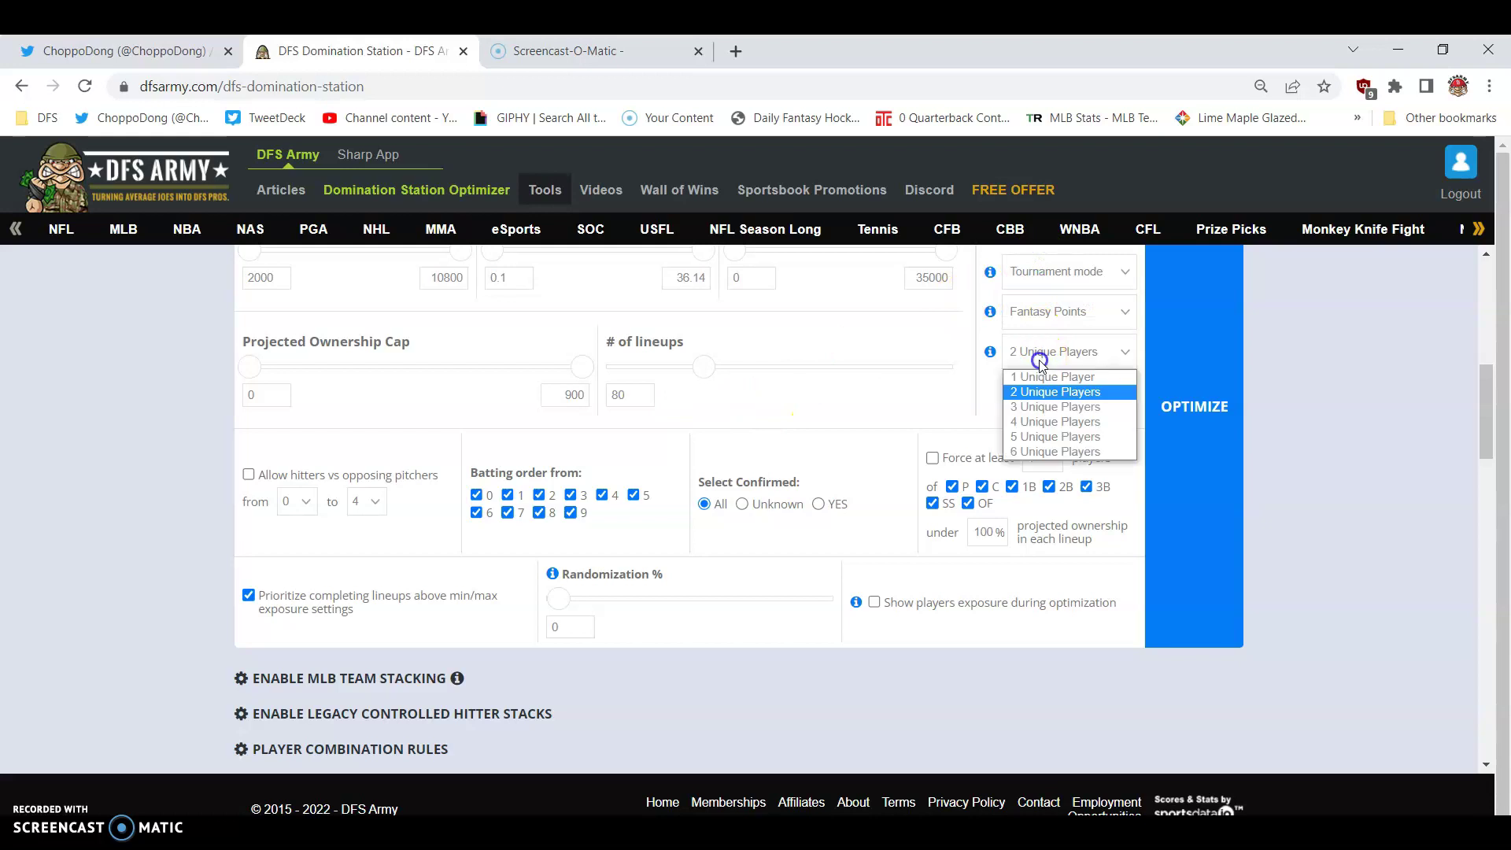
{"action": "left_click", "coordinate": [1033, 422]}
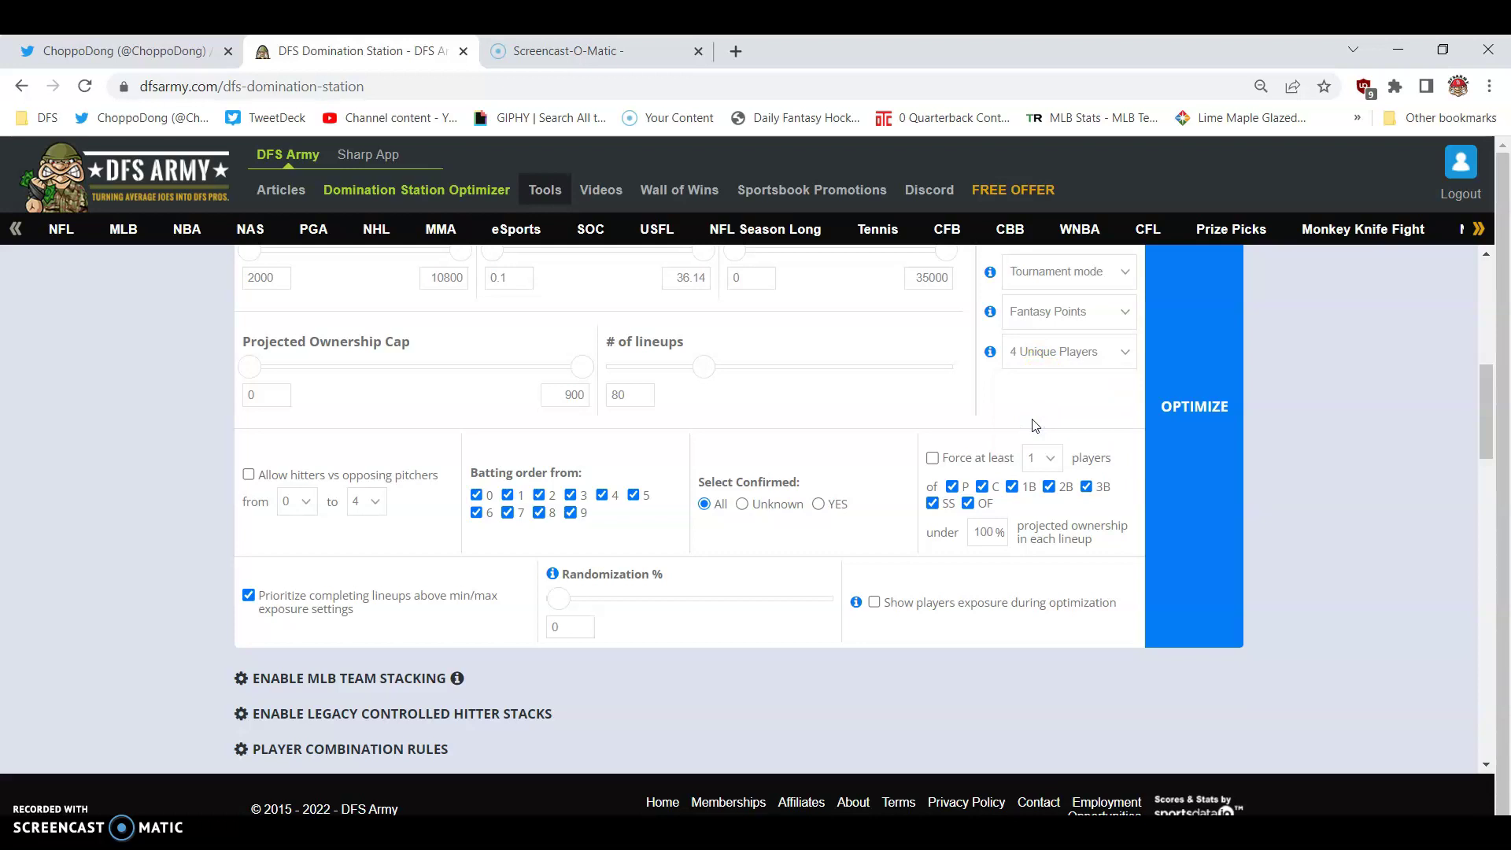
{"action": "left_click", "coordinate": [565, 624]}
{"action": "key", "text": "BackSpace"}
{"action": "type", "text": "30"}
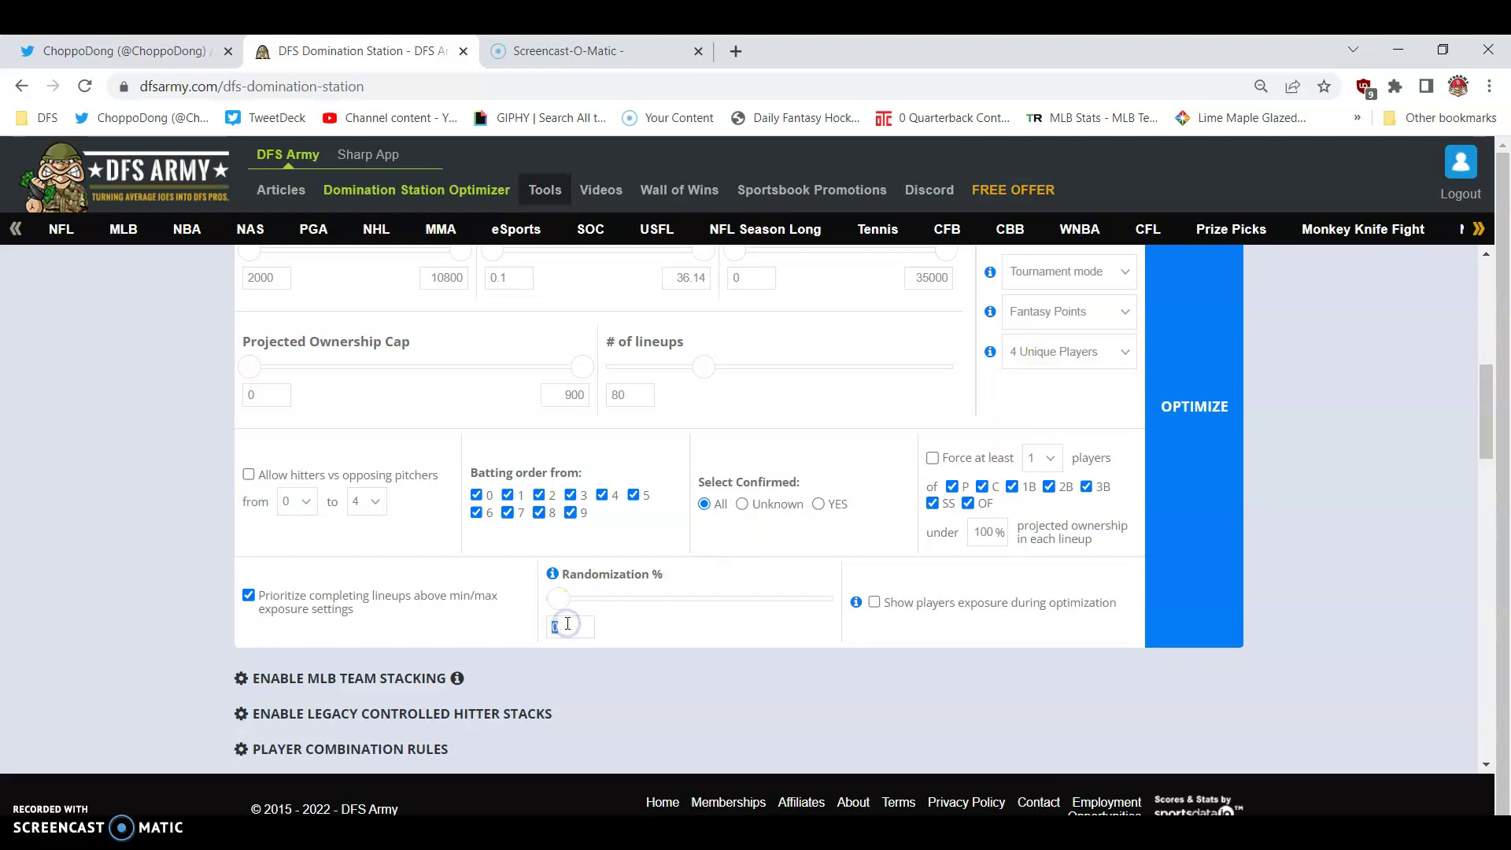
{"action": "left_click", "coordinate": [606, 630]}
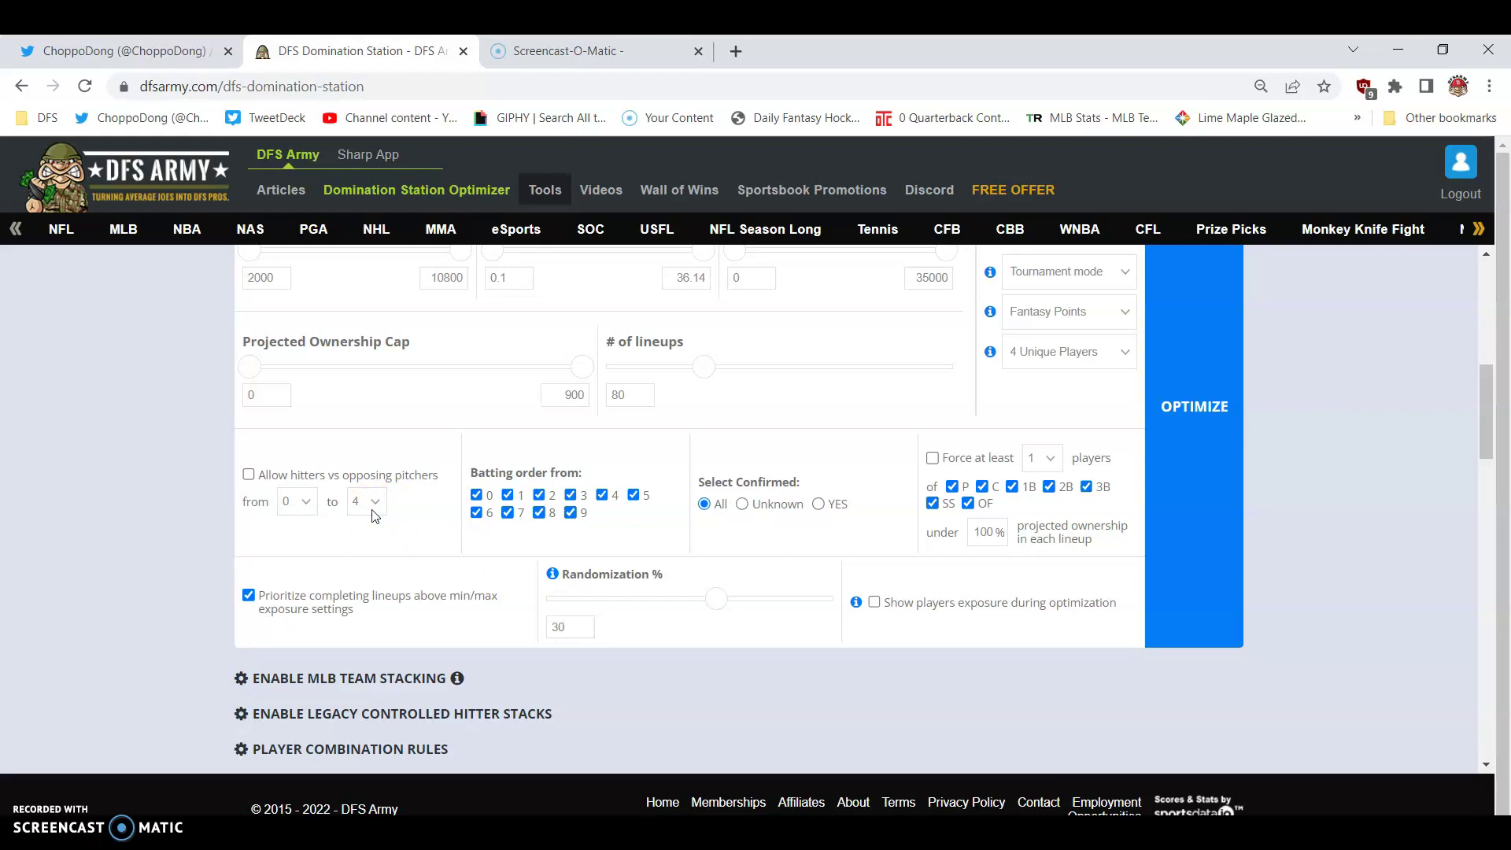
- Enable MLB team stacking and uncheck the 3-2, 3-3, 4-2 and 4-4 stacks
{"action": "left_click", "coordinate": [277, 678]}
{"action": "scroll", "coordinate": [158, 664], "scroll_direction": "down", "scroll_amount": 5}
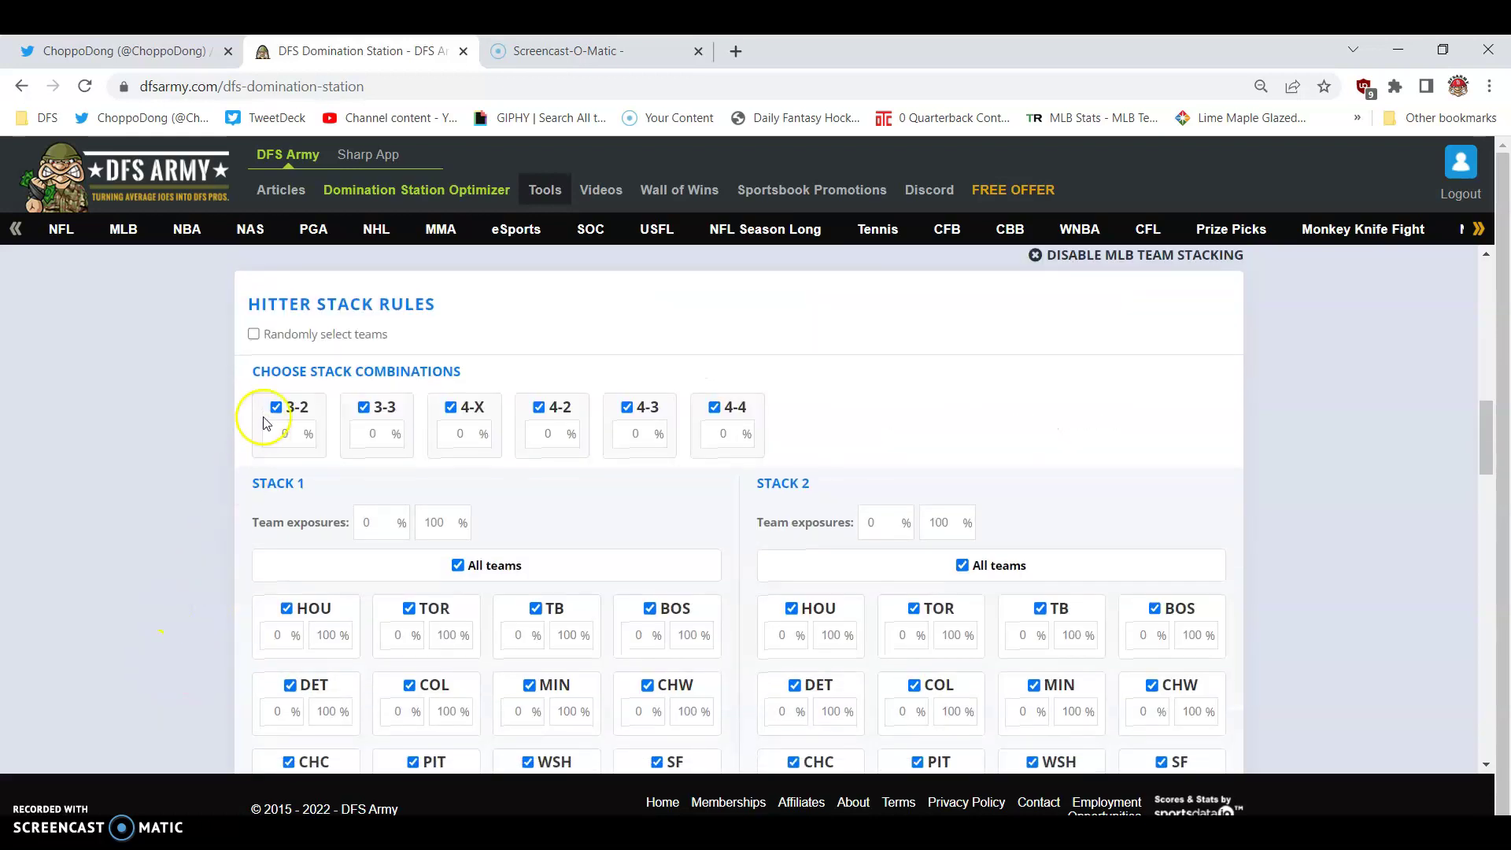
{"action": "left_click", "coordinate": [290, 407]}
{"action": "left_click", "coordinate": [370, 408]}
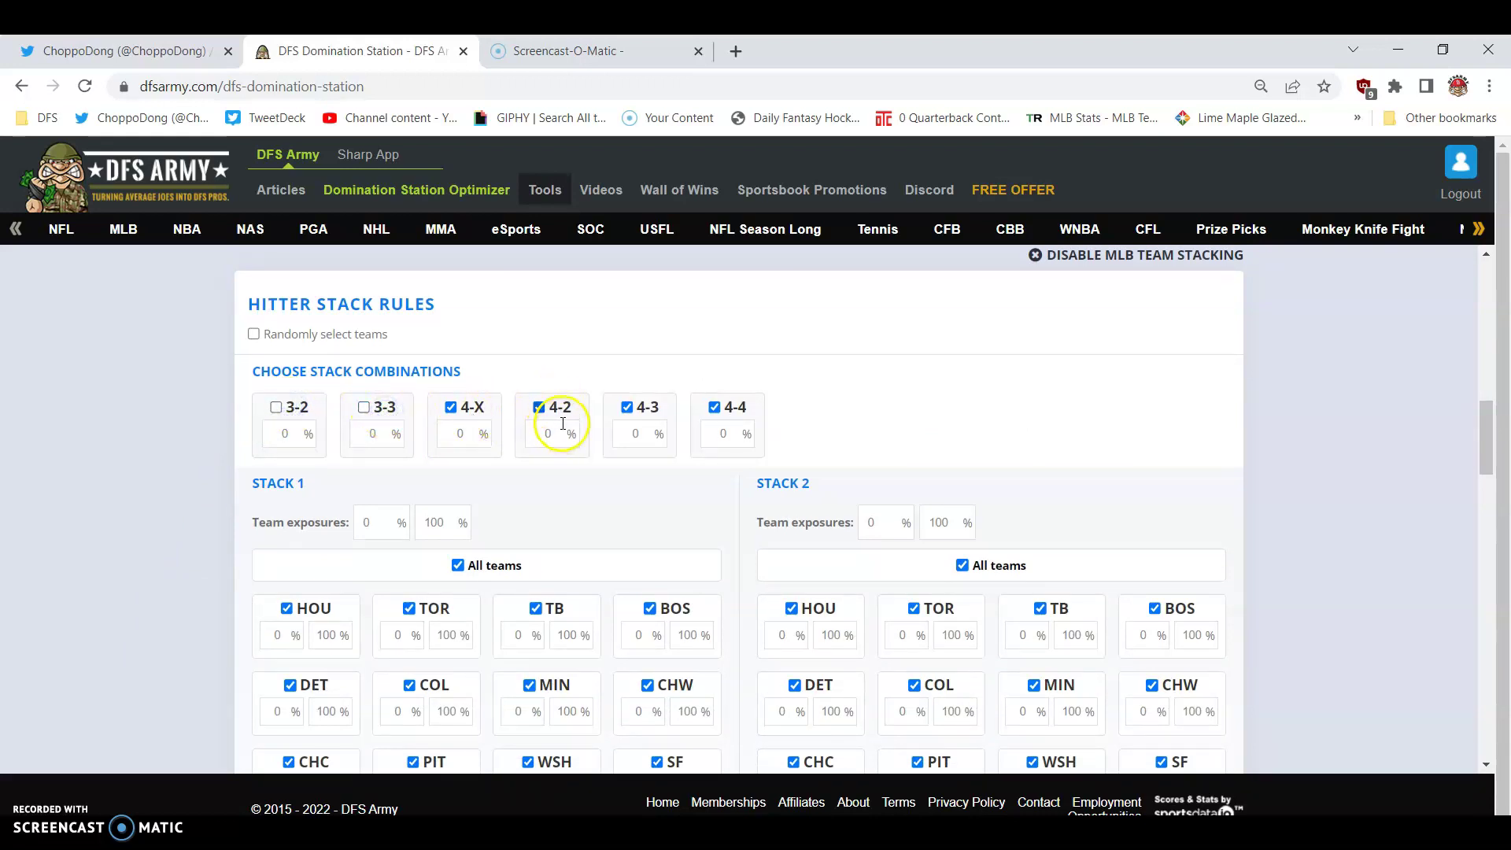
{"action": "left_click", "coordinate": [561, 407]}
{"action": "left_click", "coordinate": [727, 407]}
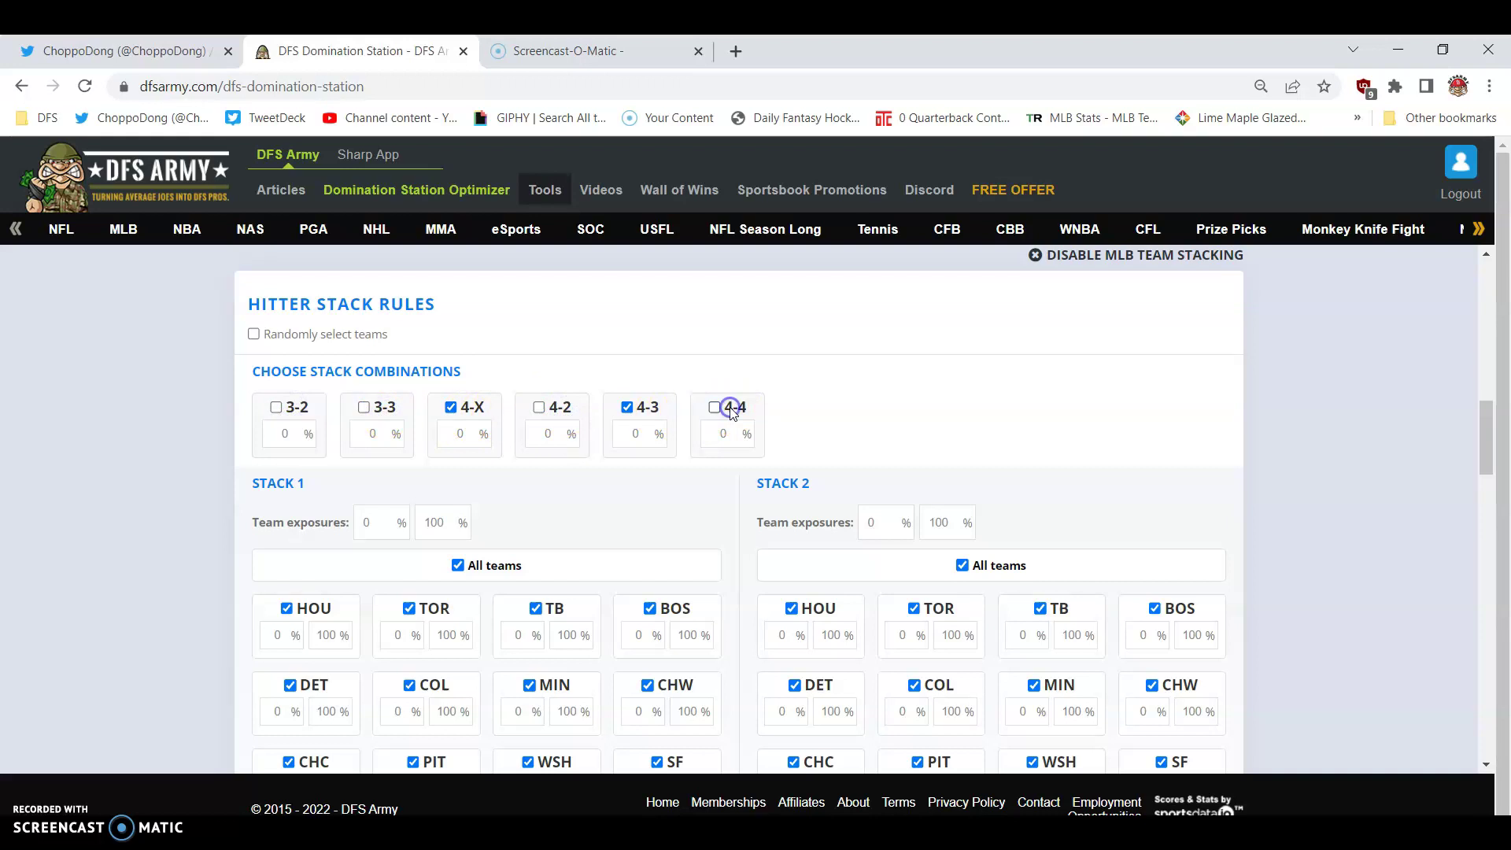
- Set the 4-3 stack to 75% and the 4-X stack to 25%
{"action": "left_click", "coordinate": [630, 433]}
{"action": "type", "text": "15"}
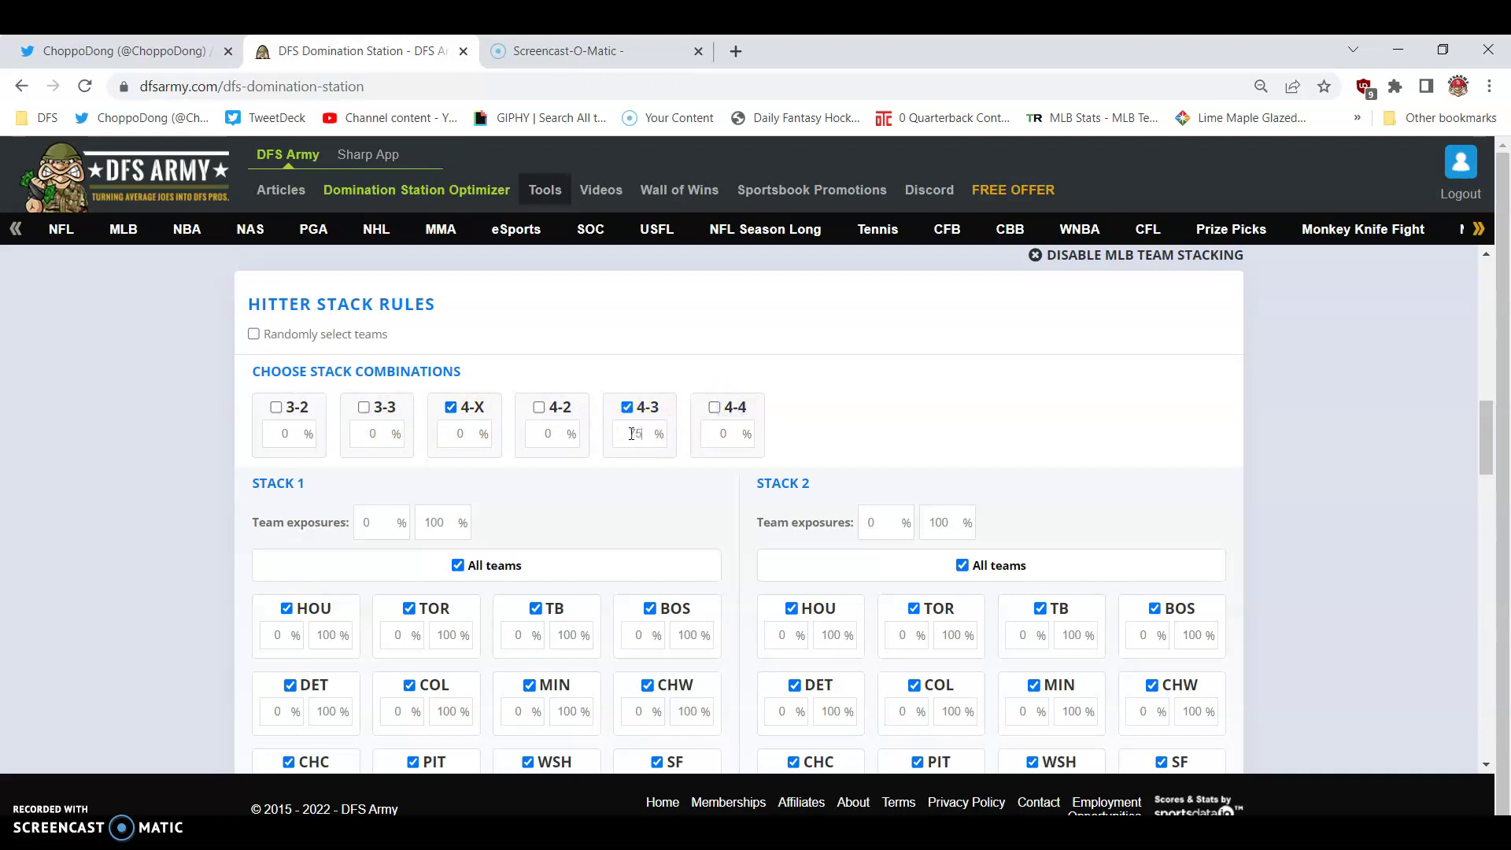
{"action": "left_click", "coordinate": [468, 431]}
{"action": "double_click", "coordinate": [468, 431]}
{"action": "type", "text": "20"}
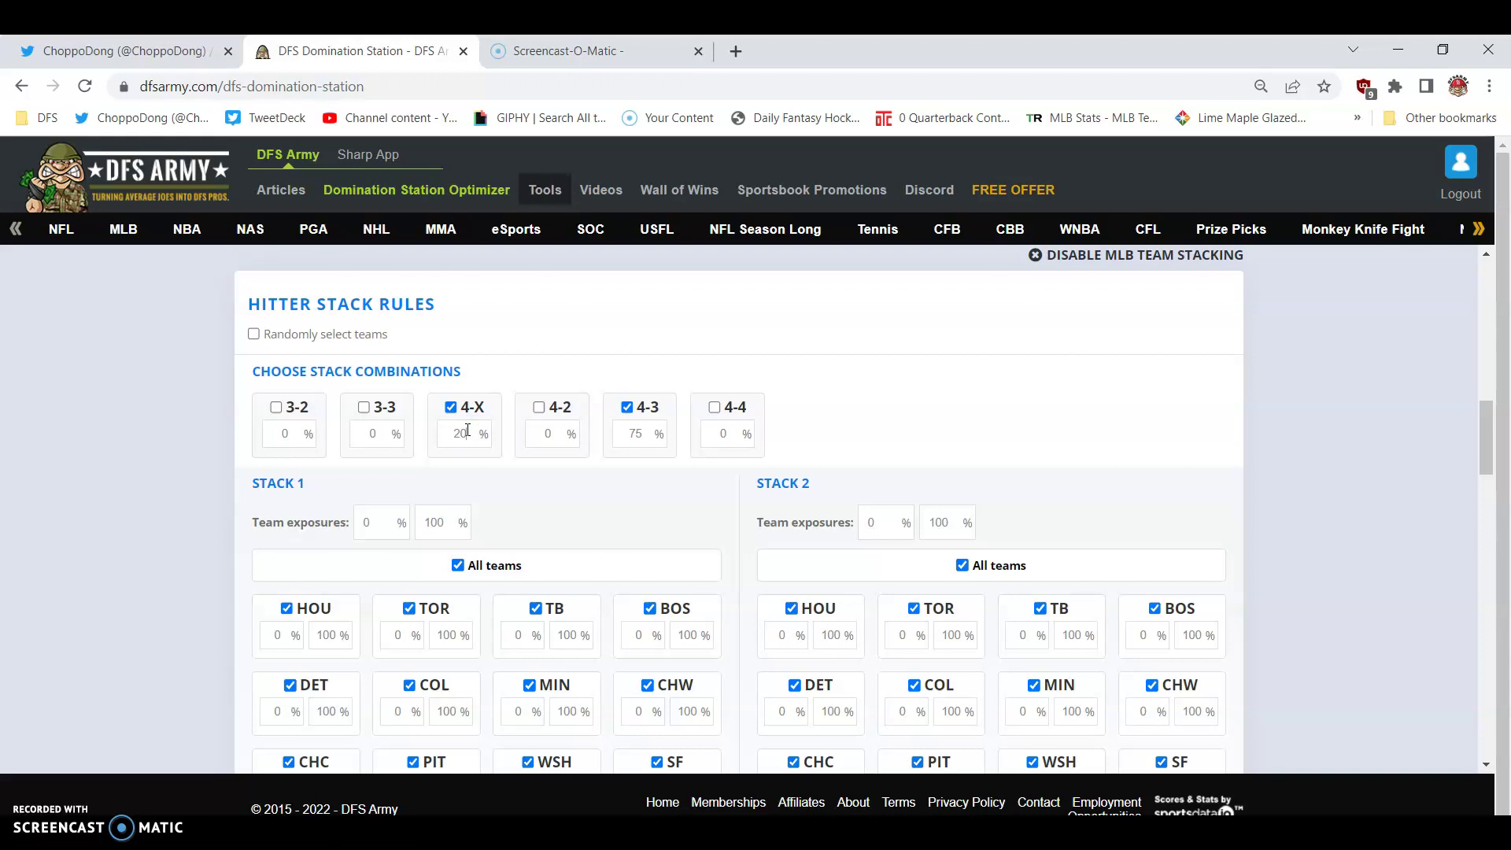
{"action": "key", "text": "BackSpace"}
{"action": "type", "text": "5"}
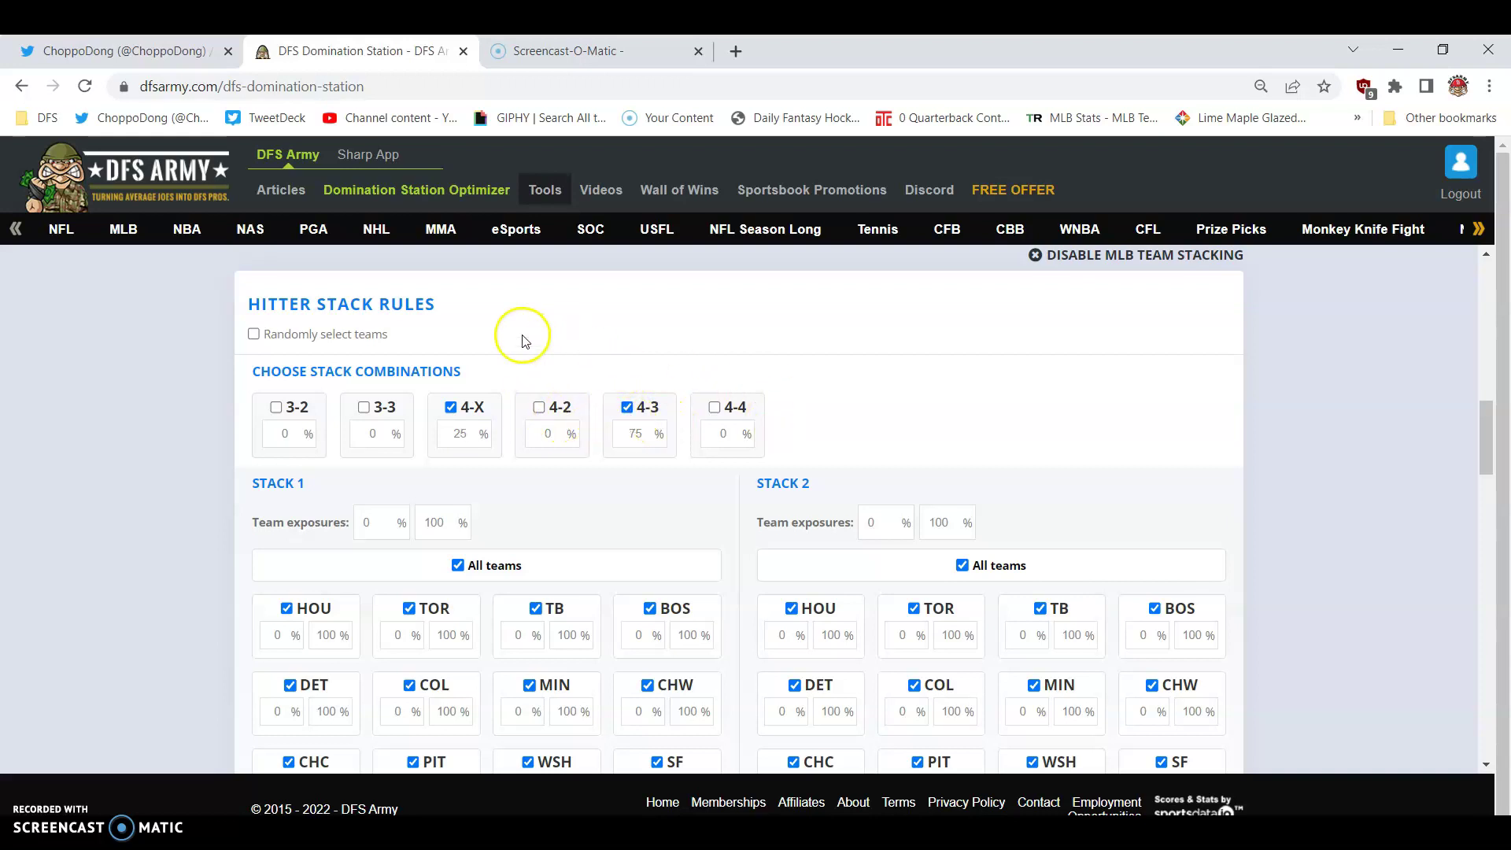
- Change Stack 2's maximum team exposure from 100% to 40% for every Stack 2 team
{"action": "scroll", "coordinate": [187, 561], "scroll_direction": "down", "scroll_amount": 3}
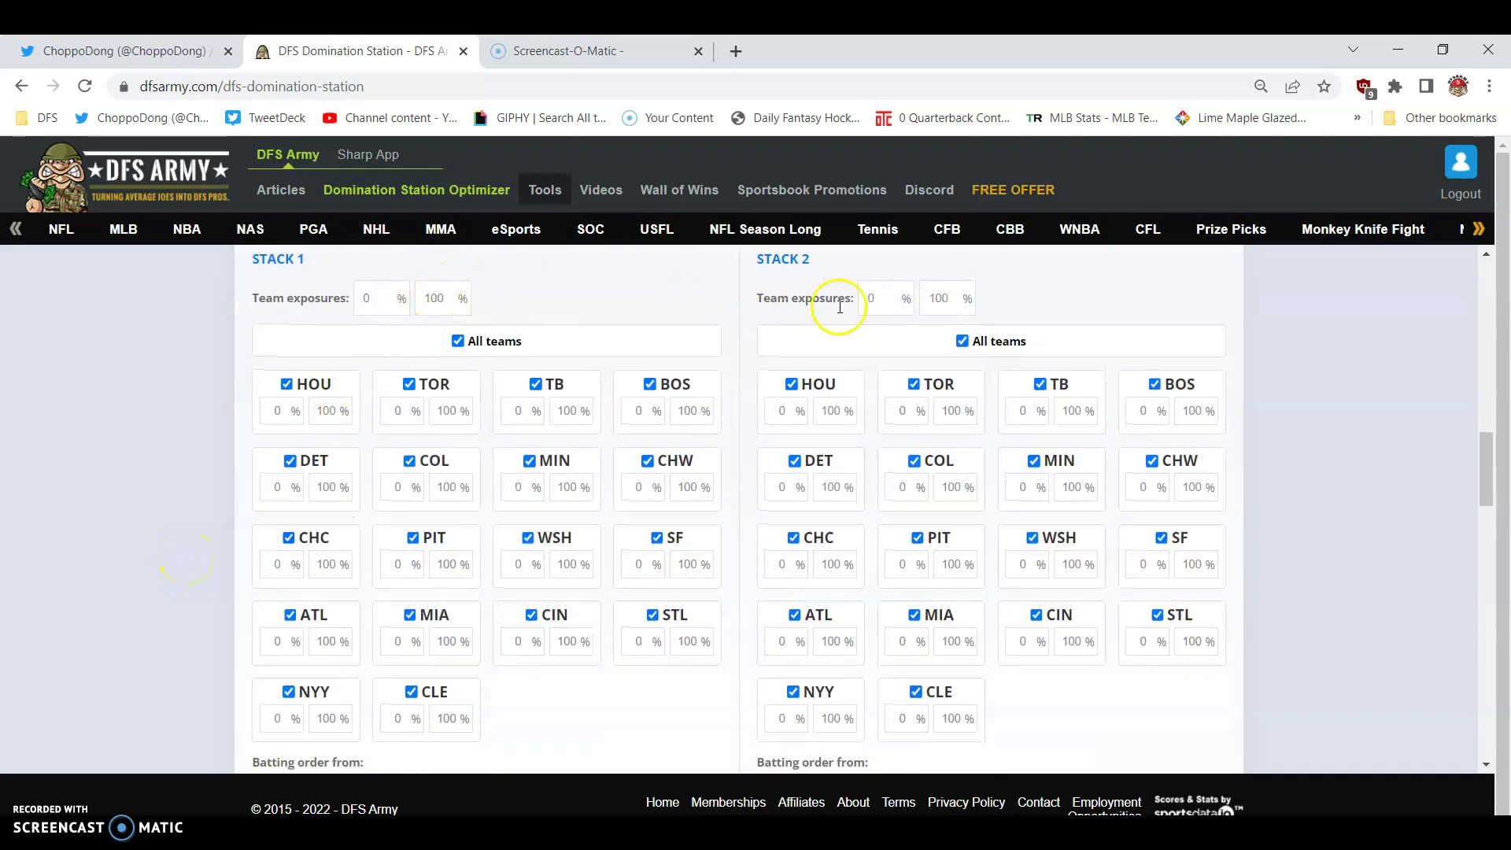
{"action": "left_click", "coordinate": [945, 299]}
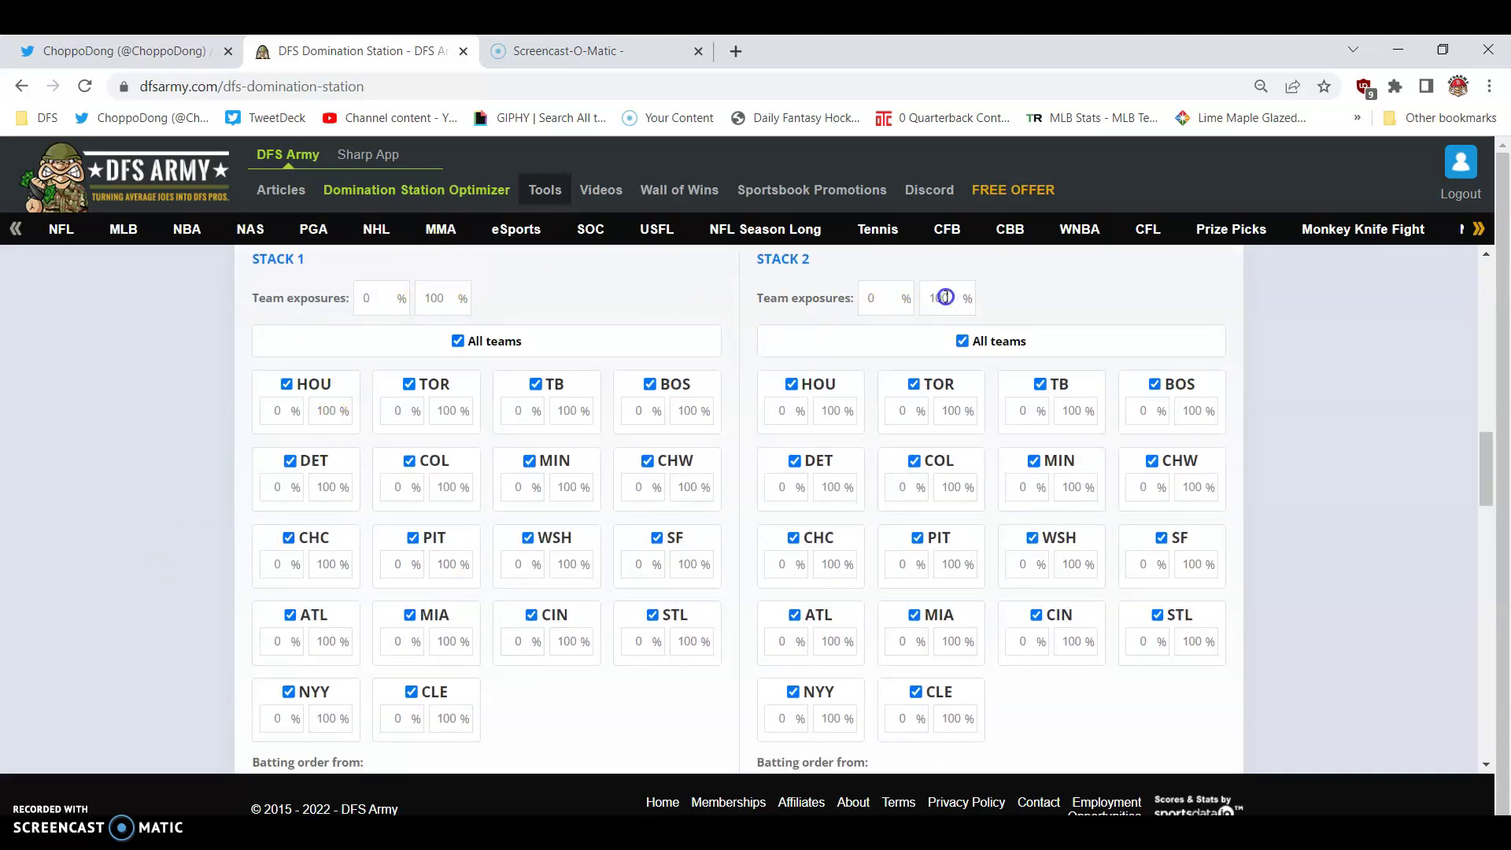
{"action": "left_click", "coordinate": [938, 304]}
{"action": "double_click", "coordinate": [938, 304]}
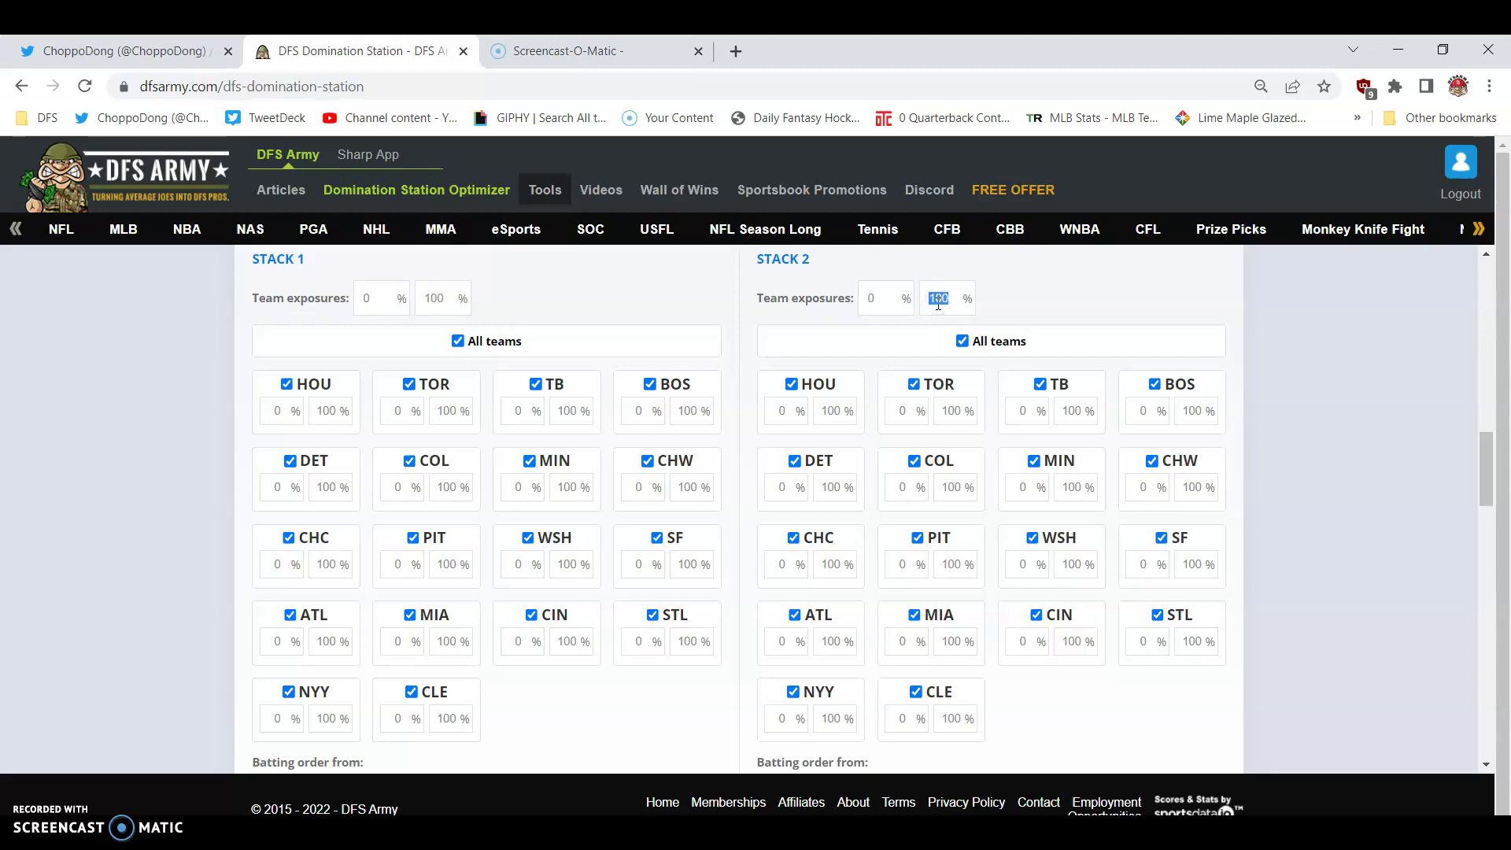
{"action": "type", "text": "40"}
{"action": "left_click", "coordinate": [1025, 302]}
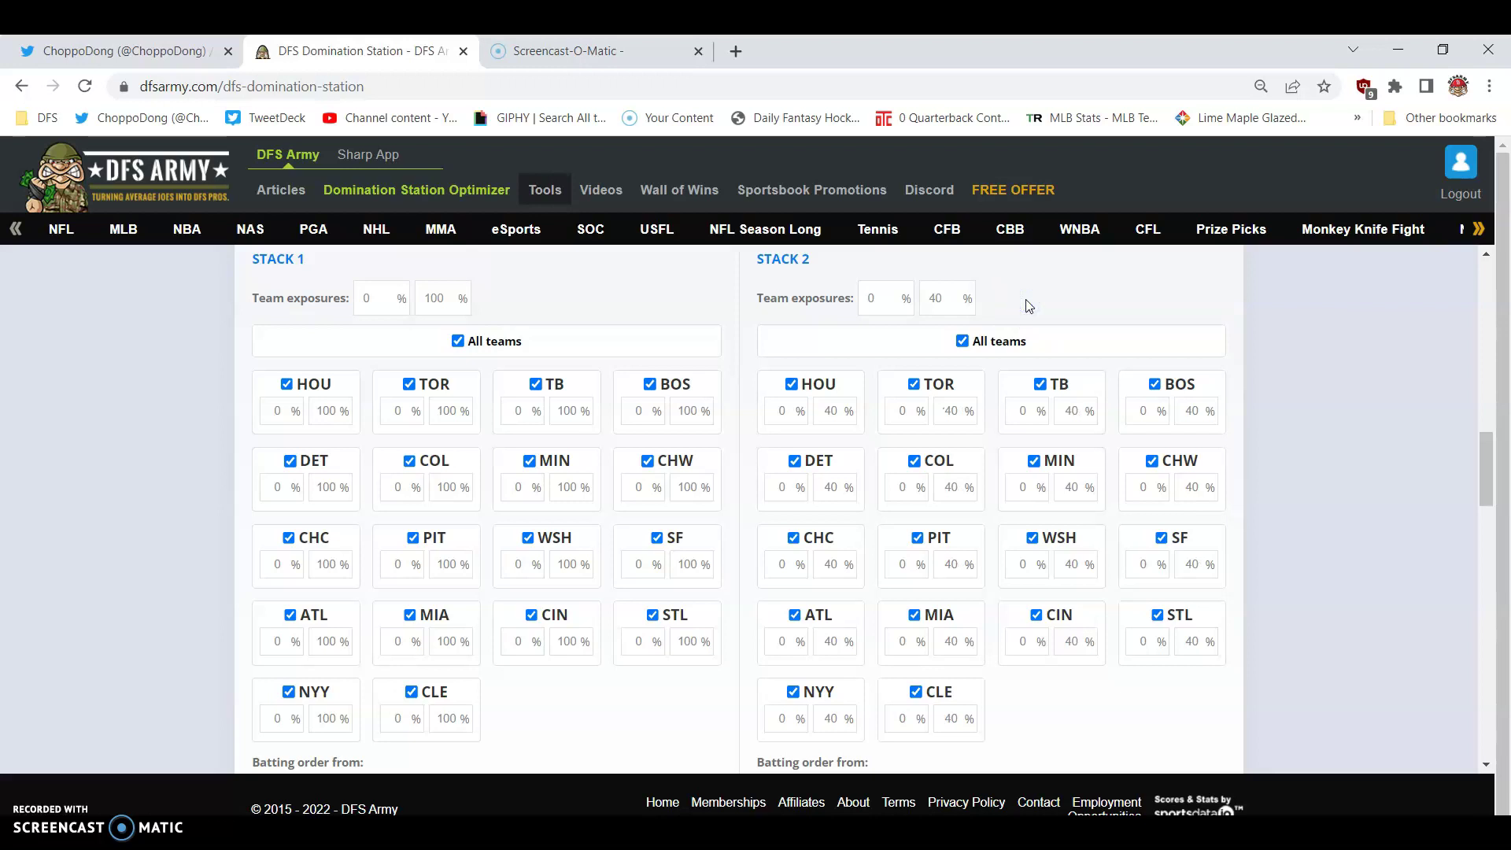
{"action": "left_click", "coordinate": [753, 309]}
- Clear all Stack 1 teams, then include only DET, SF, MIA, STL and CHC
{"action": "left_click", "coordinate": [474, 337]}
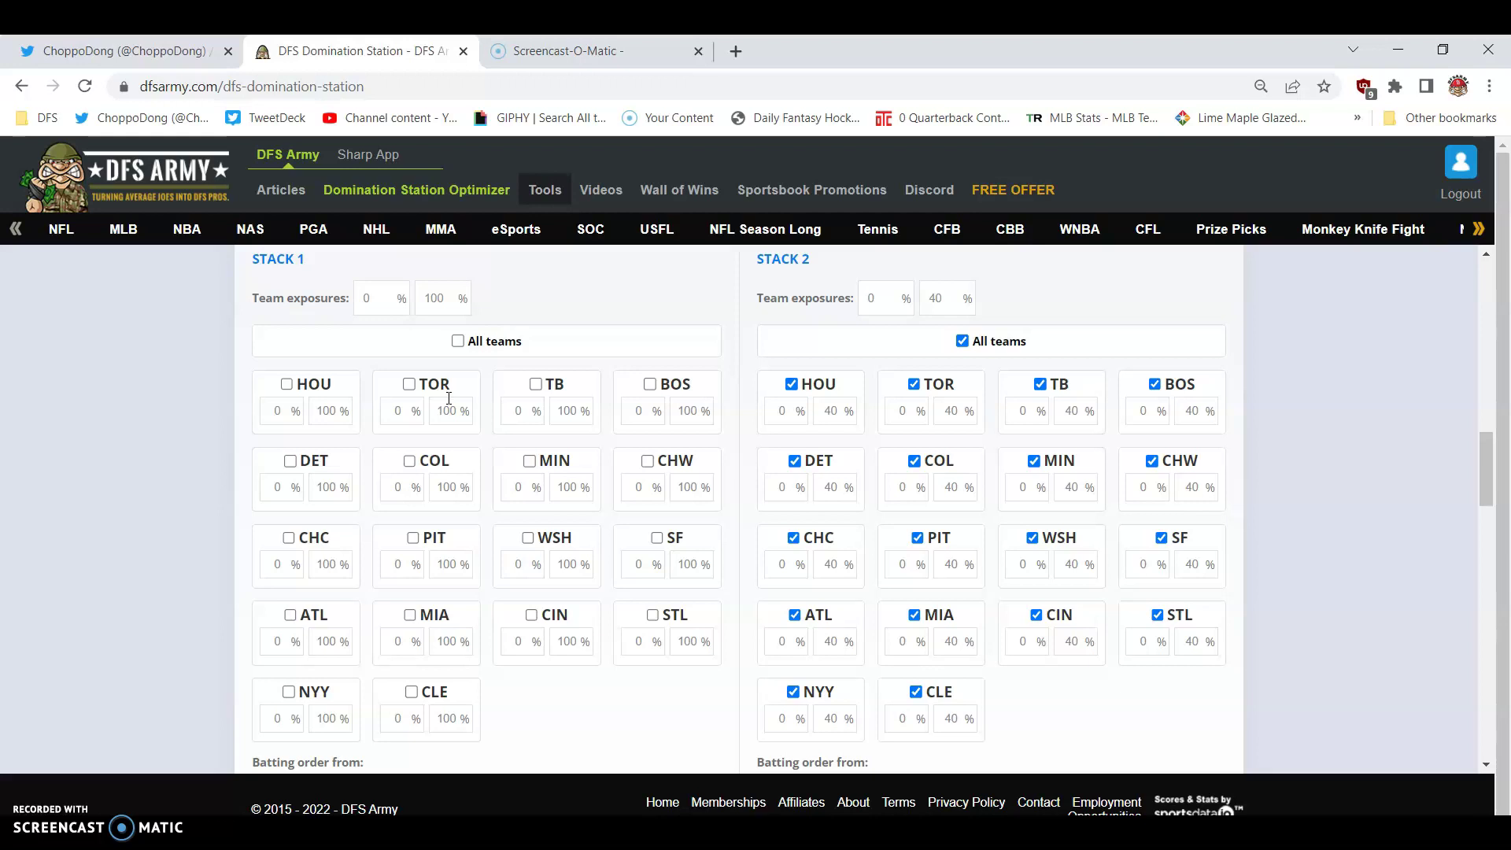
{"action": "left_click", "coordinate": [317, 463]}
{"action": "left_click", "coordinate": [674, 537]}
{"action": "left_click", "coordinate": [431, 624]}
{"action": "left_click", "coordinate": [669, 618]}
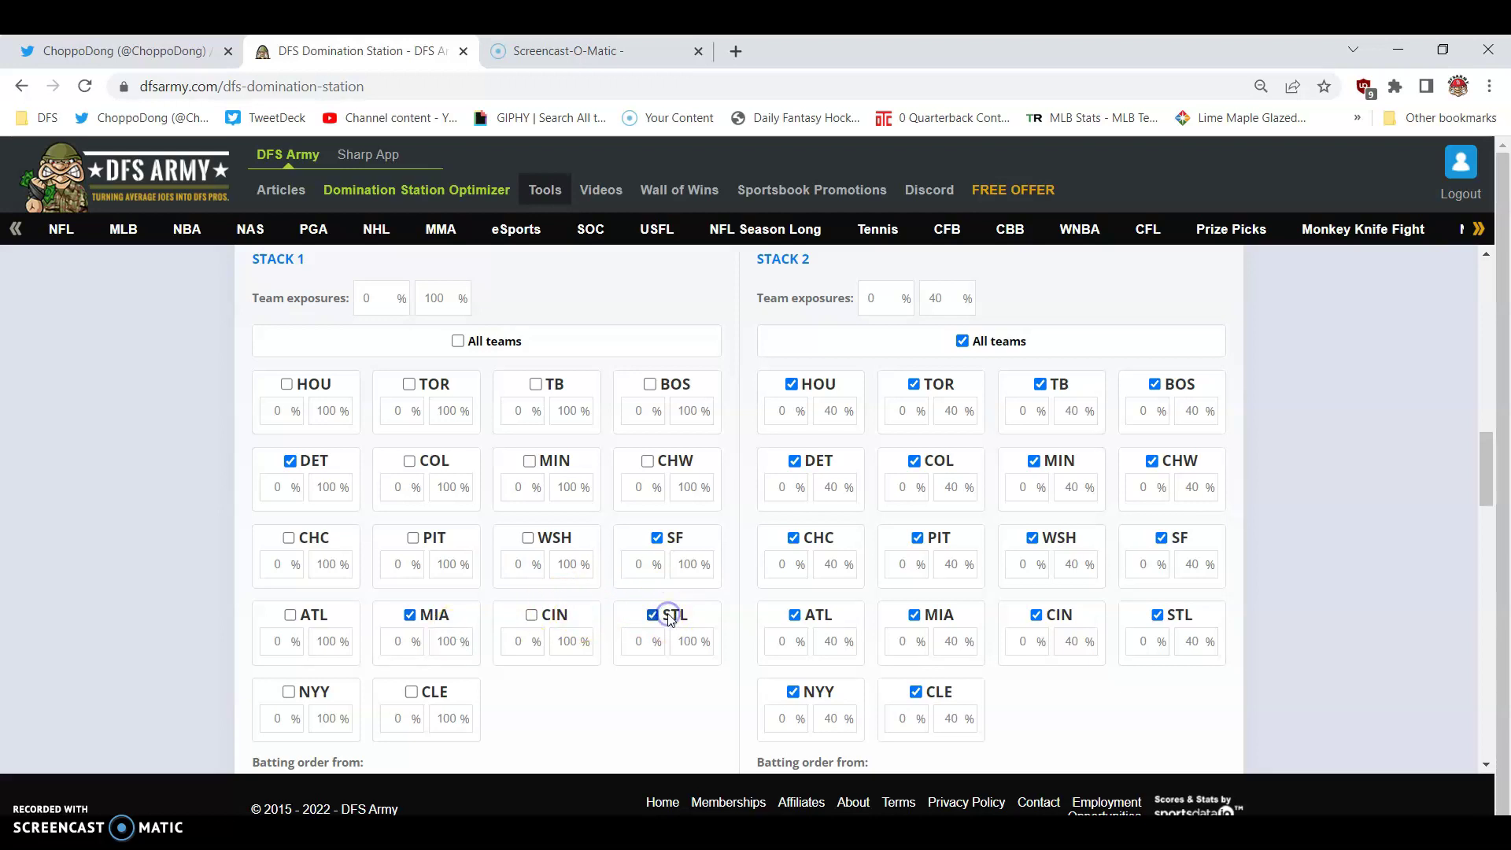
{"action": "left_click", "coordinate": [319, 541]}
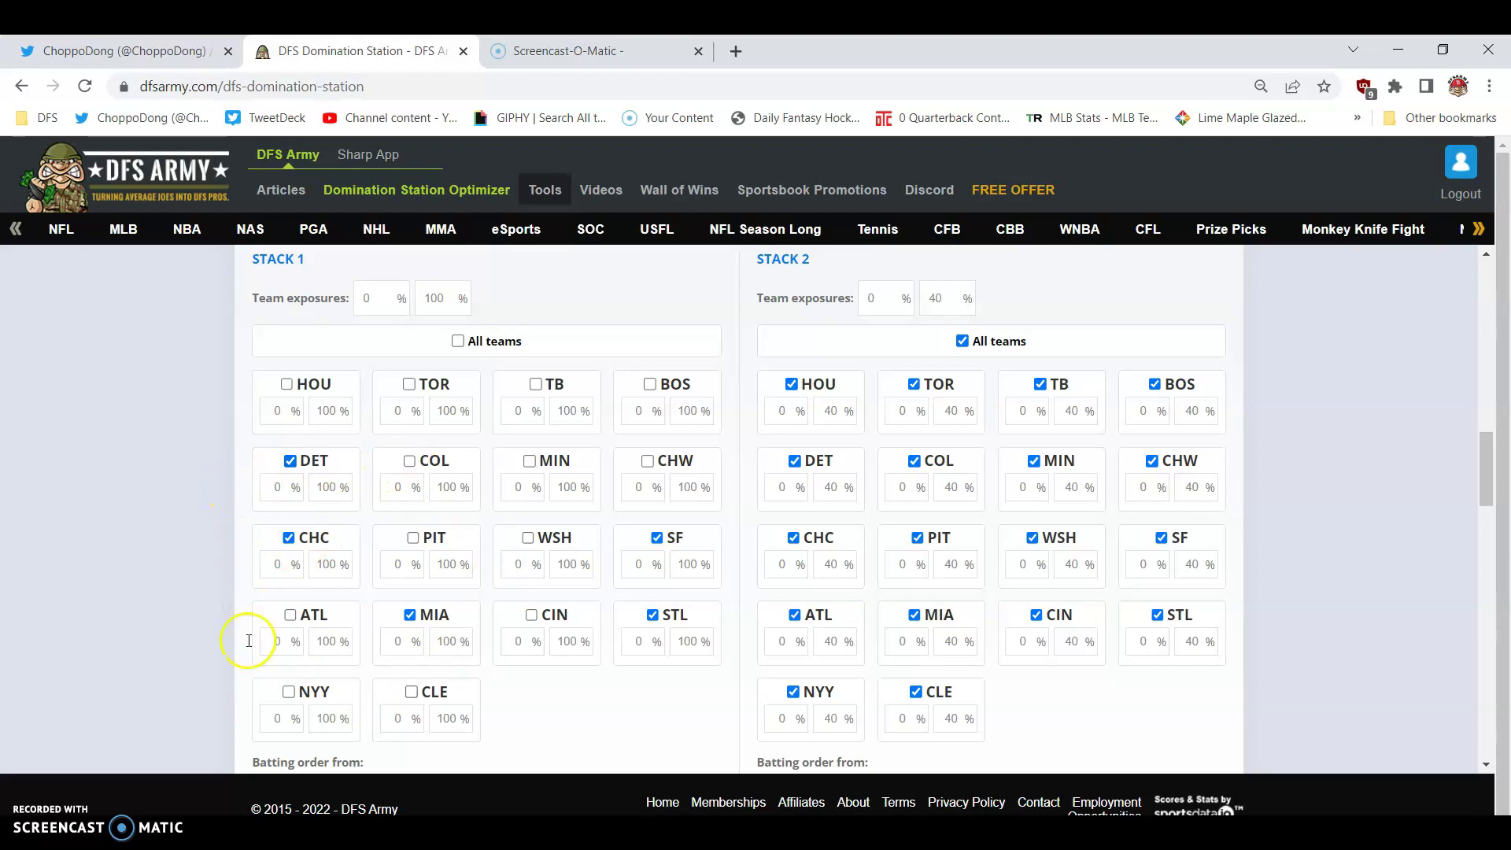
- Cap every Stack 1 team at 25% maximum exposure
{"action": "double_click", "coordinate": [433, 299]}
{"action": "type", "text": "25"}
{"action": "left_click", "coordinate": [526, 309]}
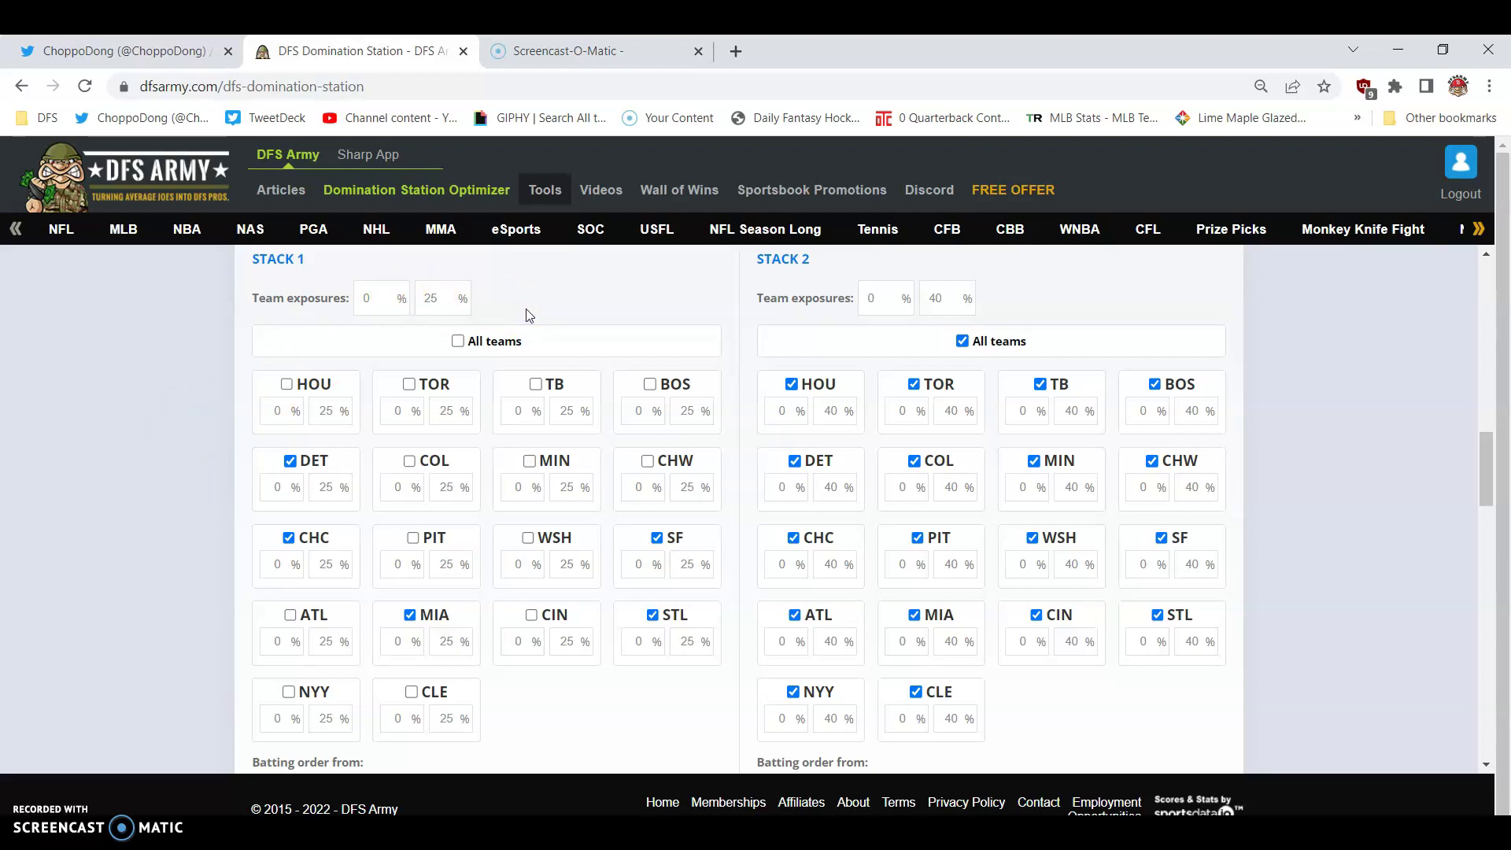
- Run the optimizer to generate 80 lineups, with the top projecting 127.74 points
{"action": "scroll", "coordinate": [1259, 401], "scroll_direction": "up", "scroll_amount": 5}
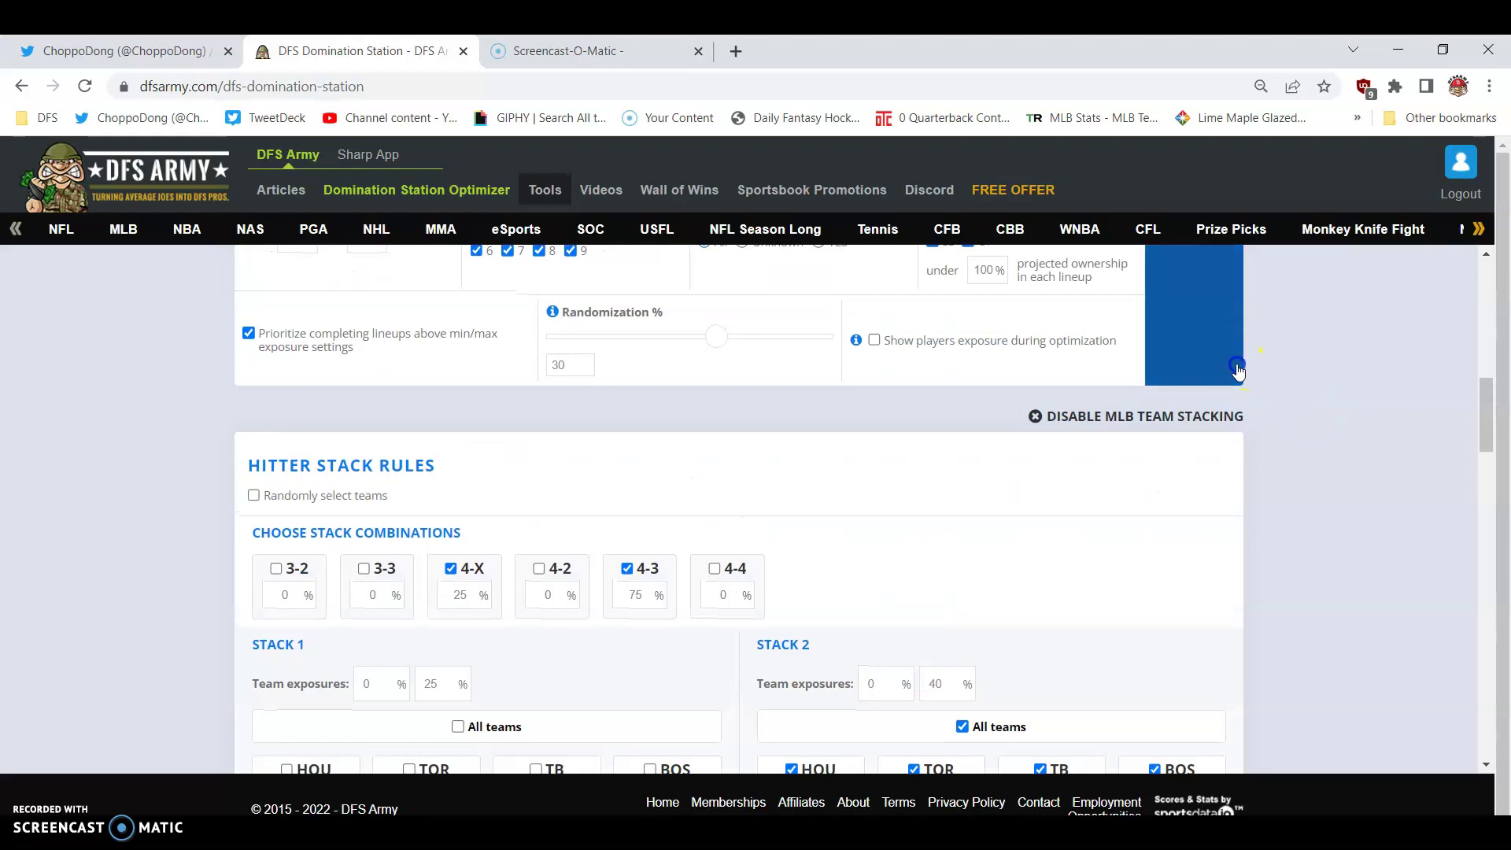
{"action": "left_click", "coordinate": [1237, 366]}
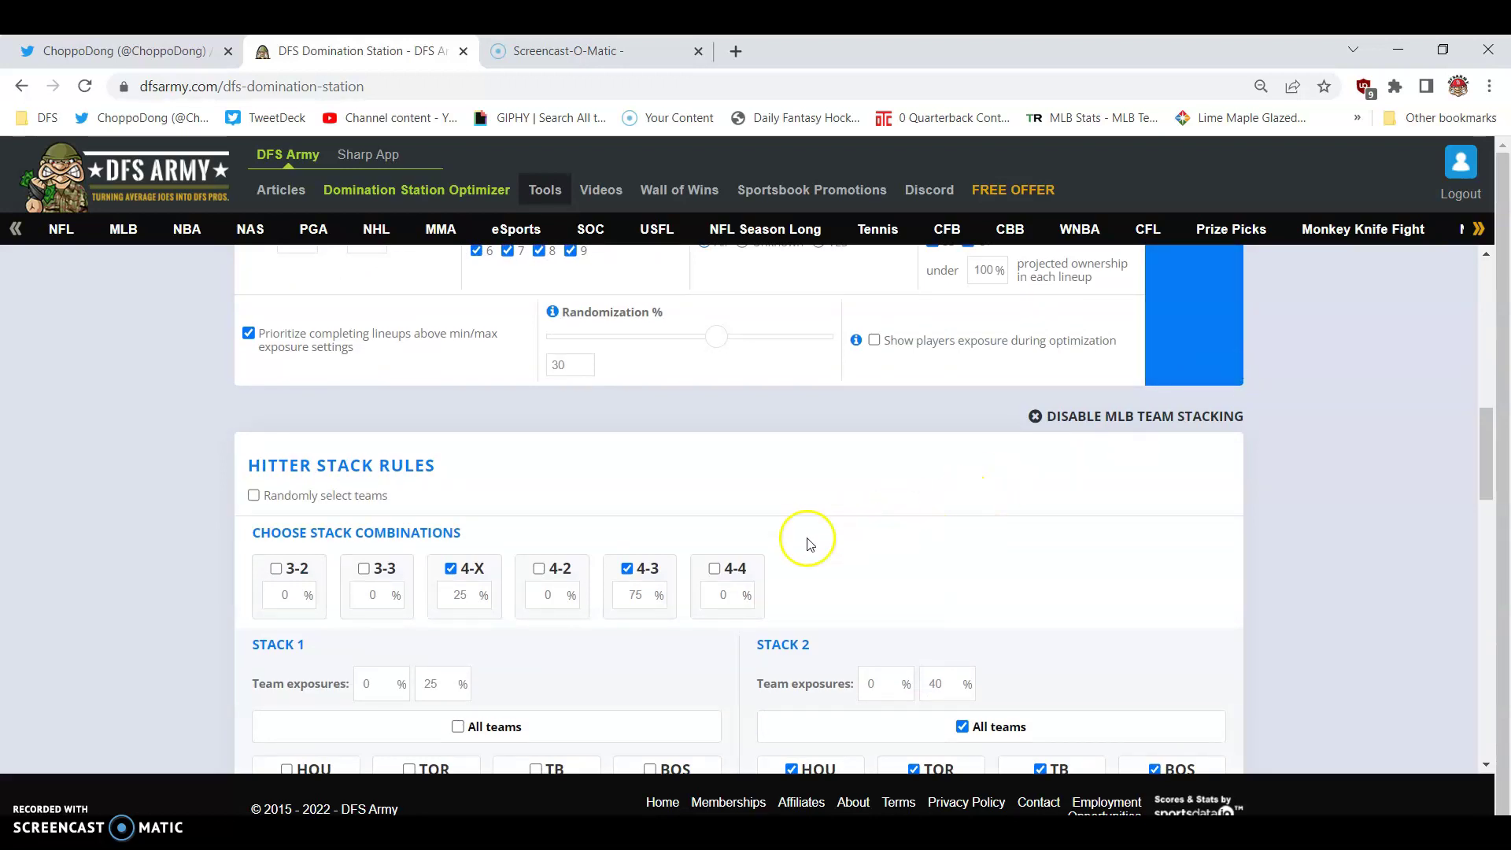
{"action": "scroll", "coordinate": [181, 617], "scroll_direction": "down", "scroll_amount": 10}
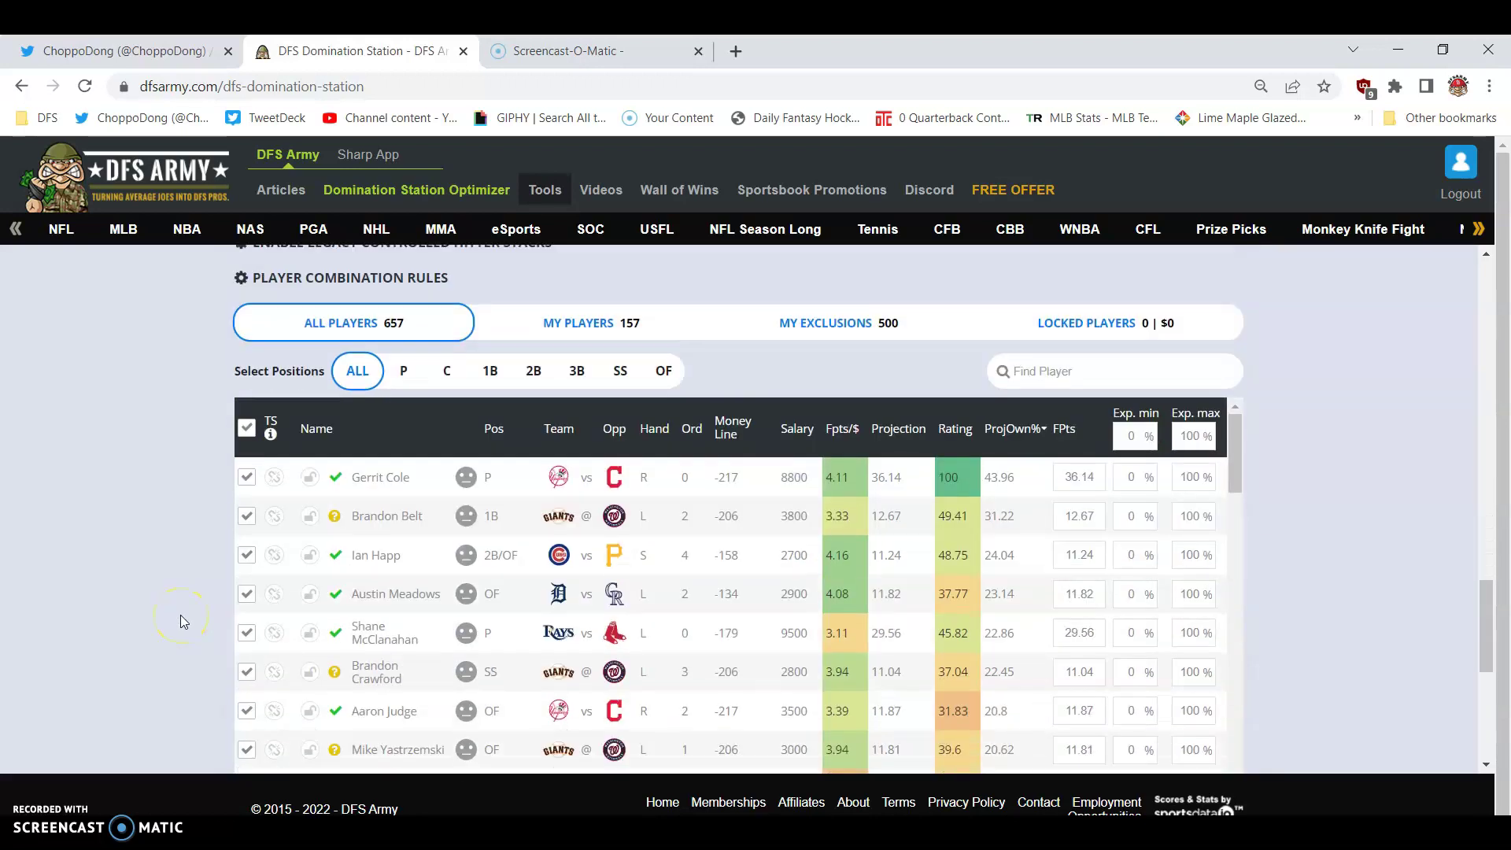
{"action": "scroll", "coordinate": [181, 615], "scroll_direction": "down", "scroll_amount": 6}
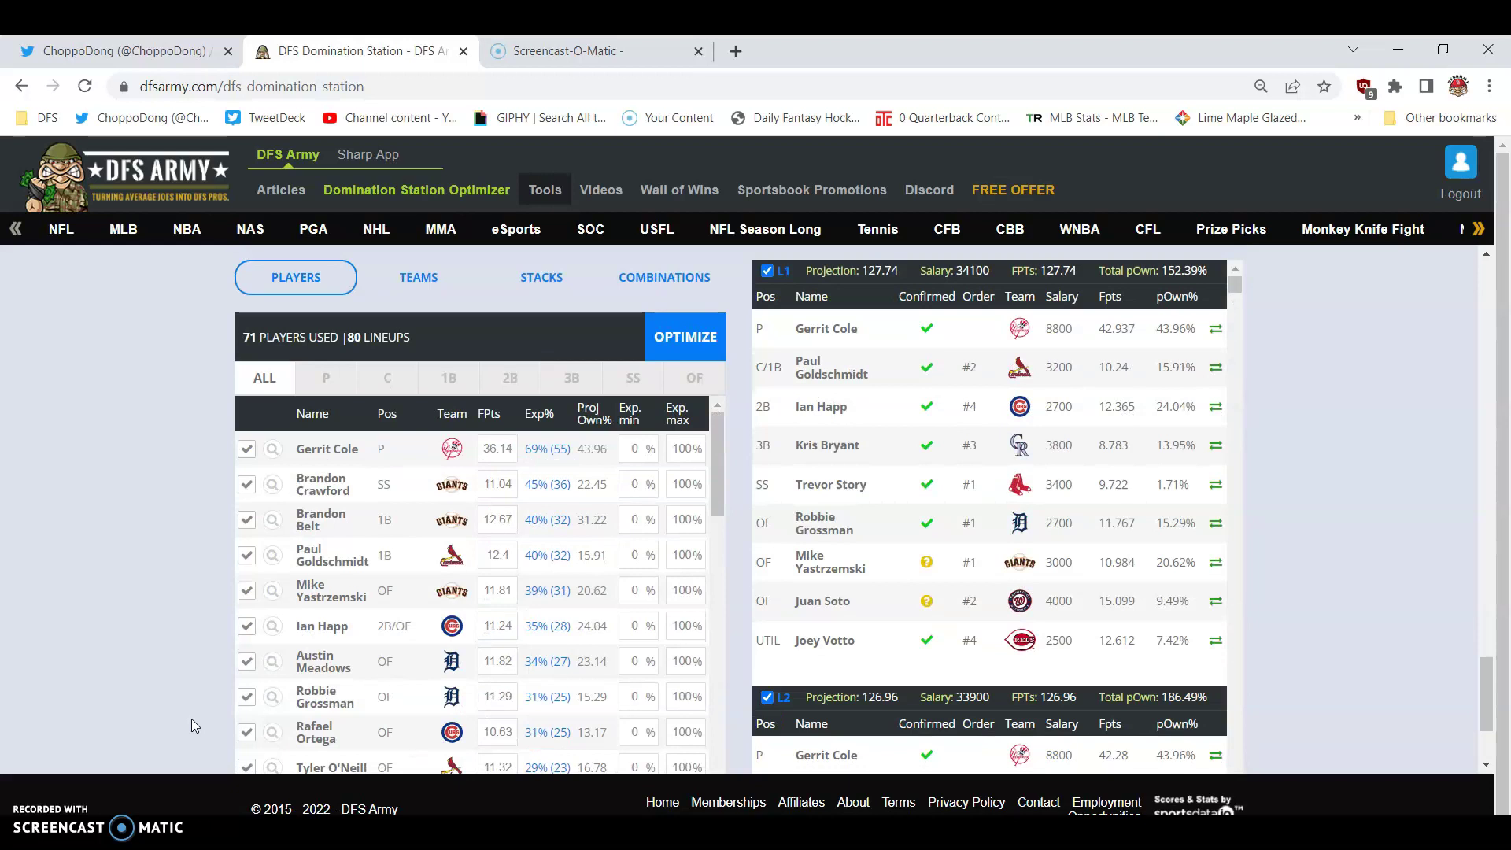
- Review the STACKS results: four Stack 1 teams near 25%, thirteen teams in Stack 2
{"action": "left_click", "coordinate": [542, 280]}
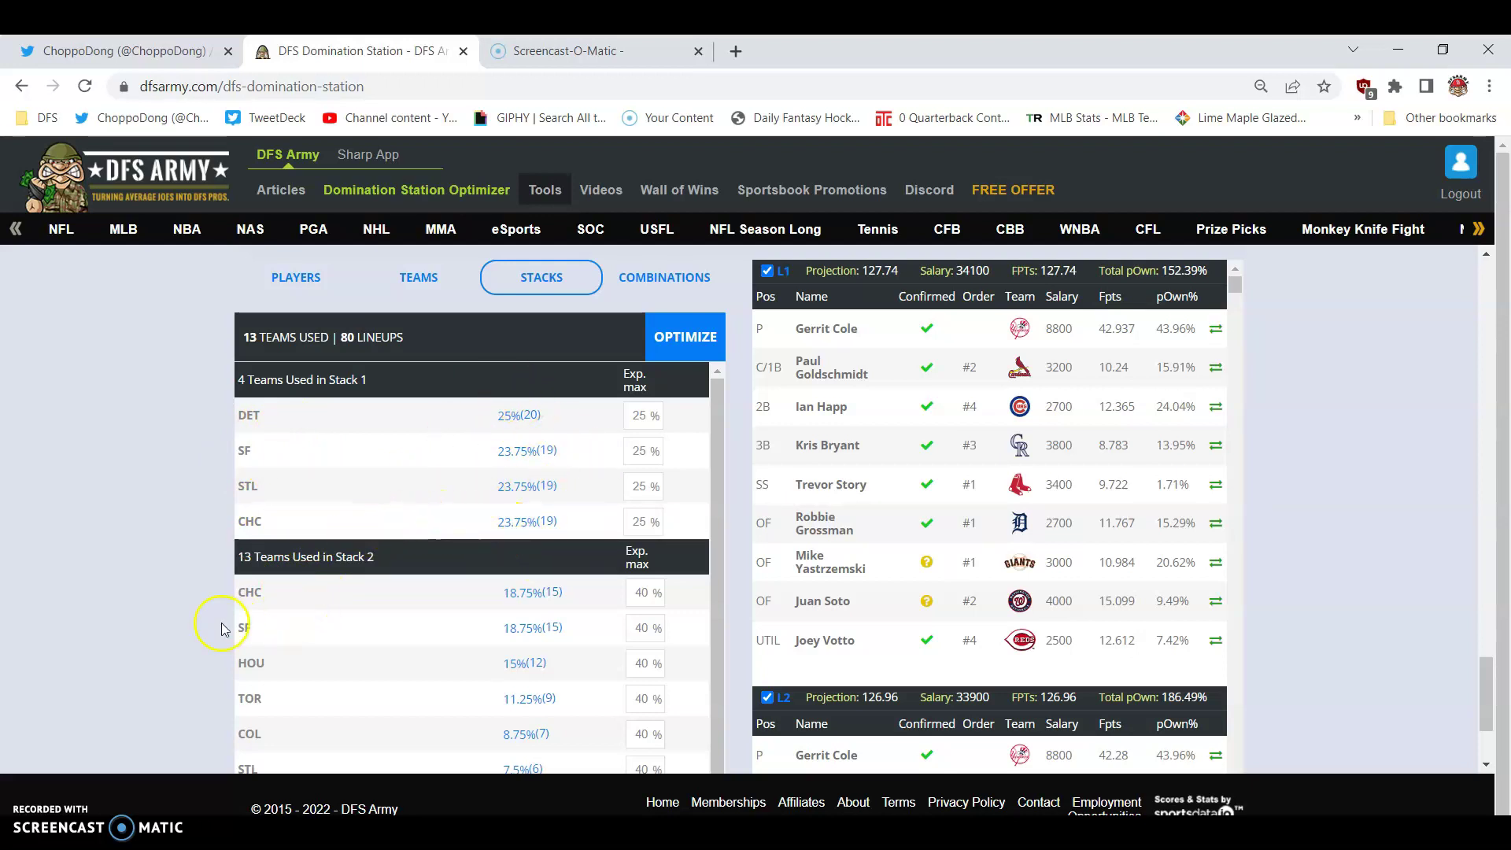
{"action": "scroll", "coordinate": [193, 596], "scroll_direction": "down", "scroll_amount": 2}
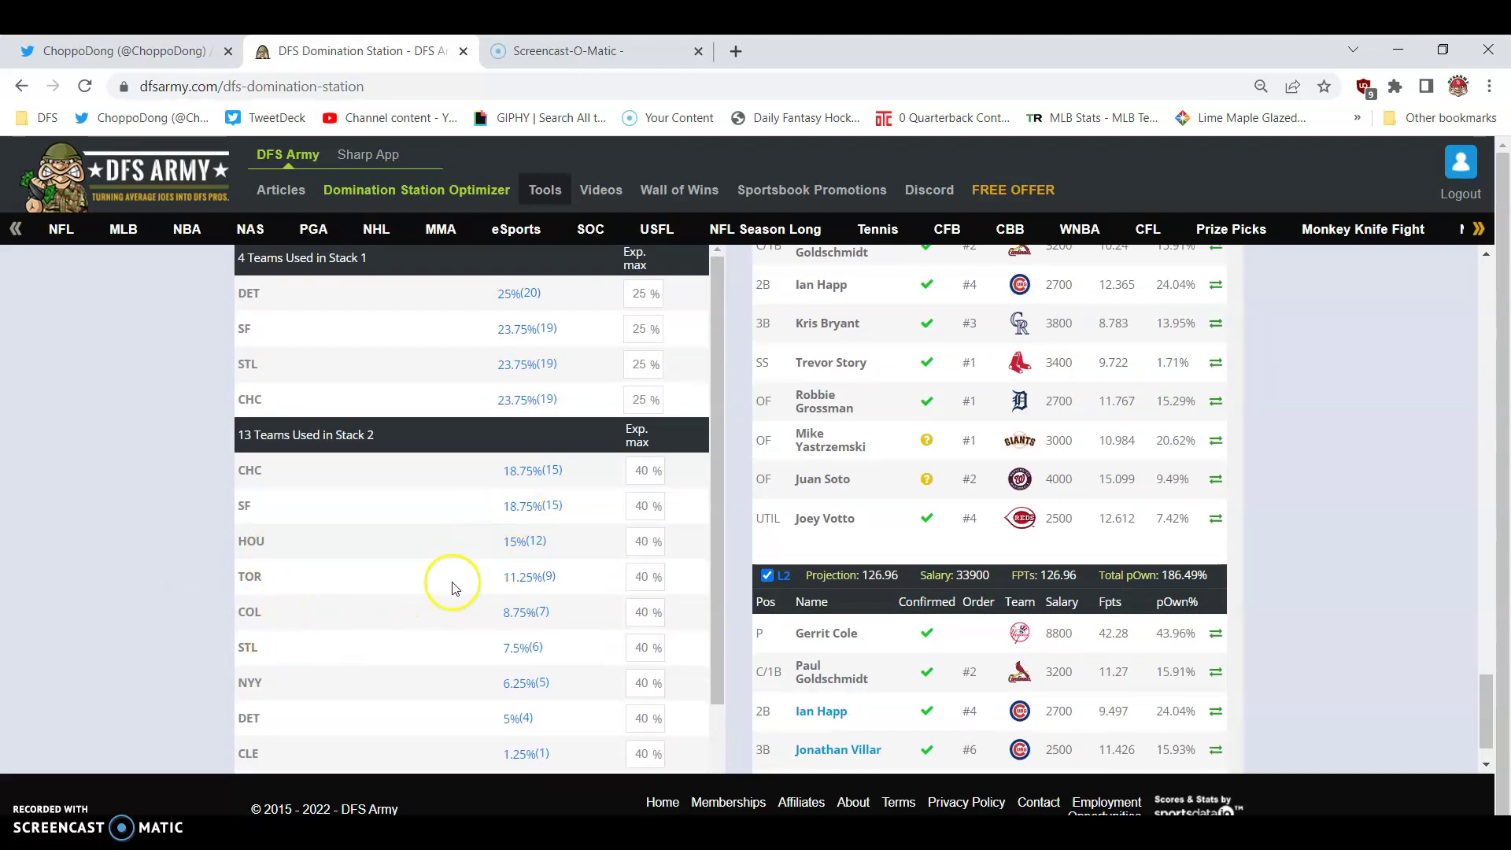
{"action": "scroll", "coordinate": [145, 519], "scroll_direction": "up", "scroll_amount": 2}
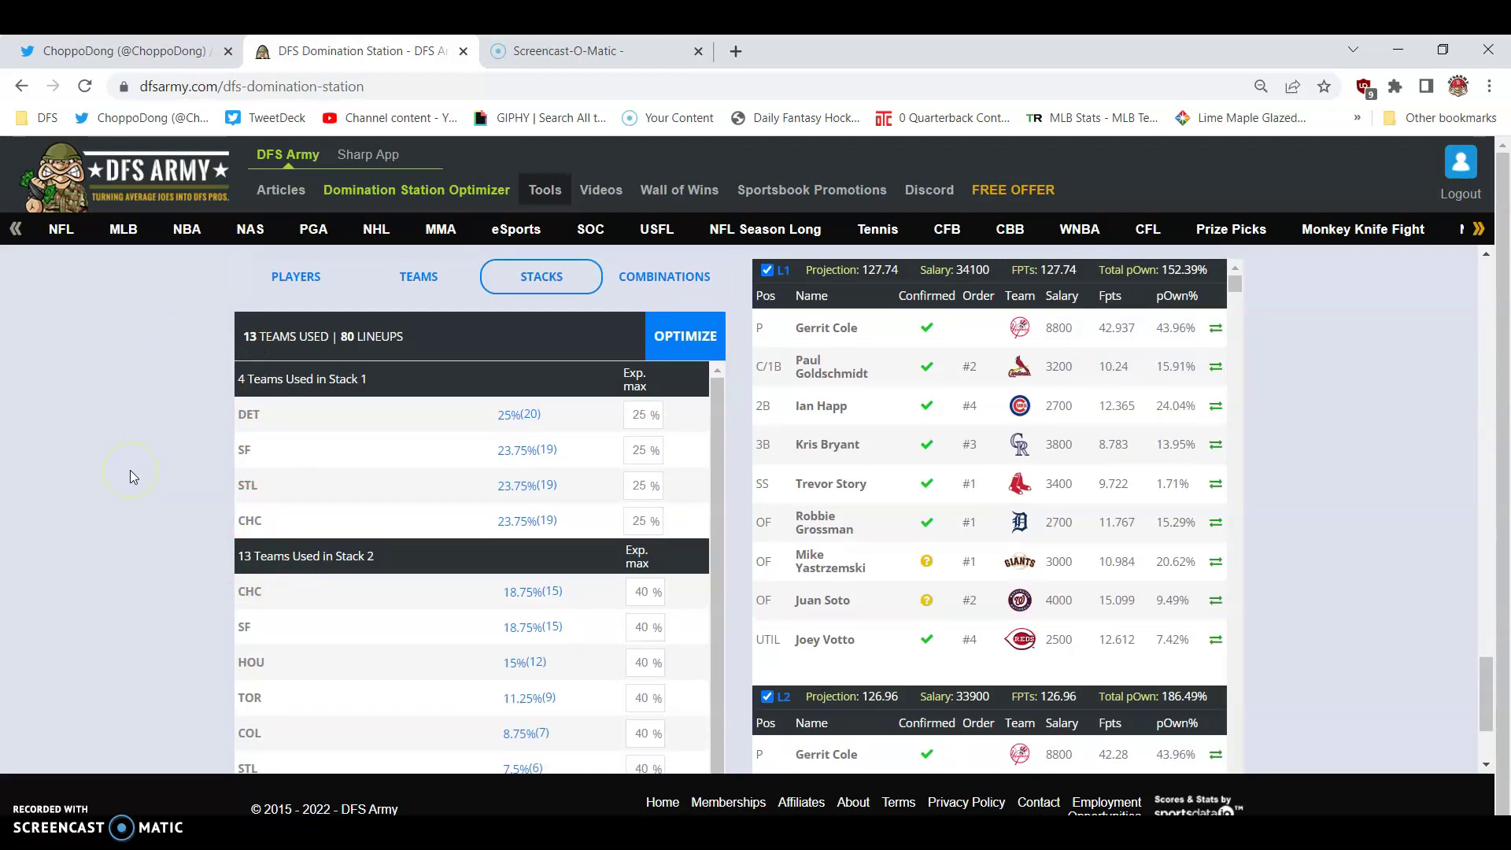
{"action": "scroll", "coordinate": [130, 470], "scroll_direction": "down", "scroll_amount": 3}
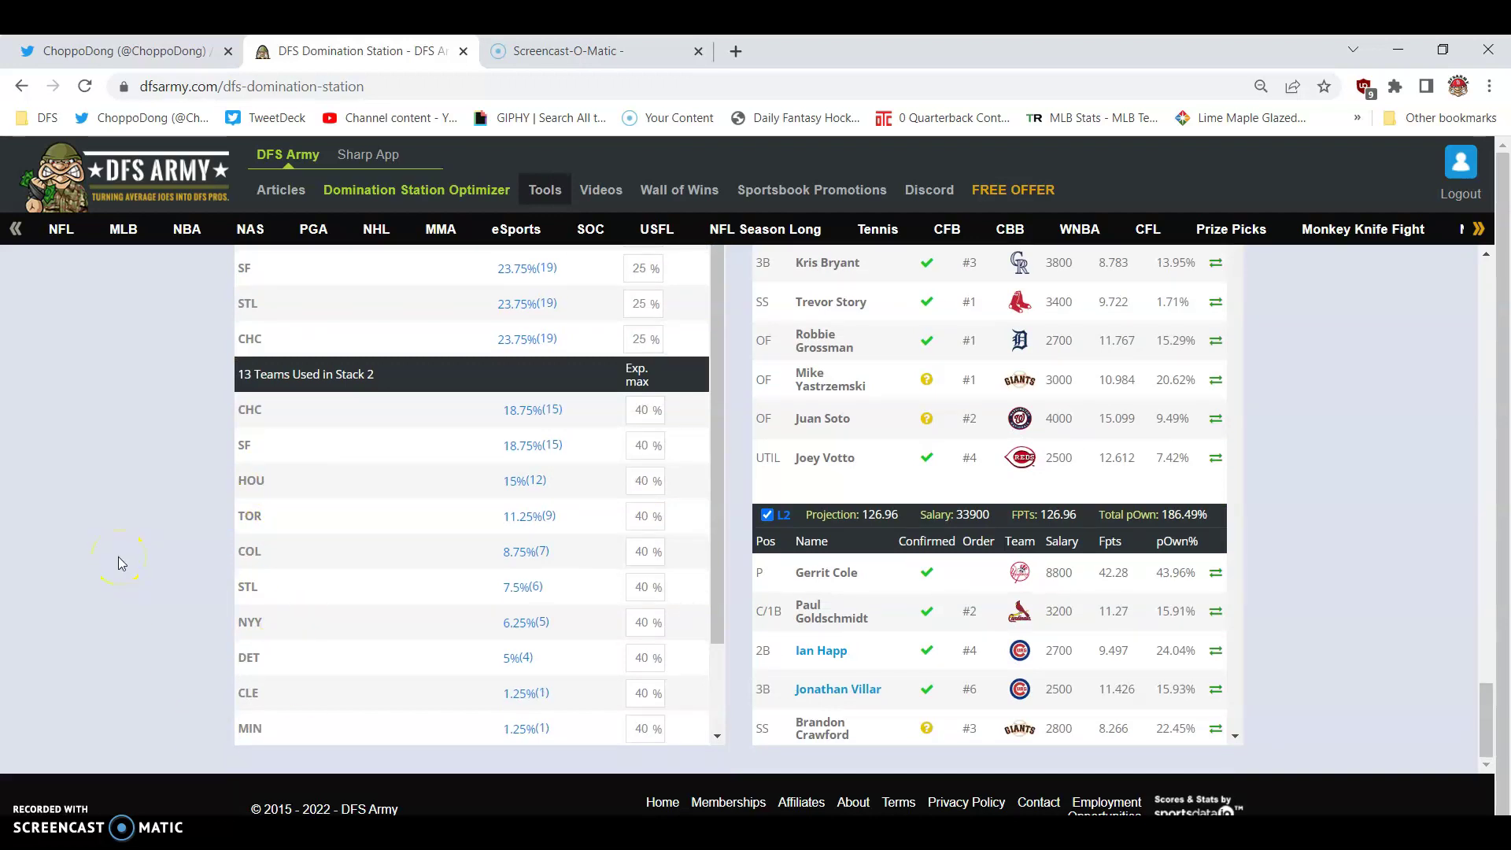
{"action": "scroll", "coordinate": [158, 555], "scroll_direction": "up", "scroll_amount": 1}
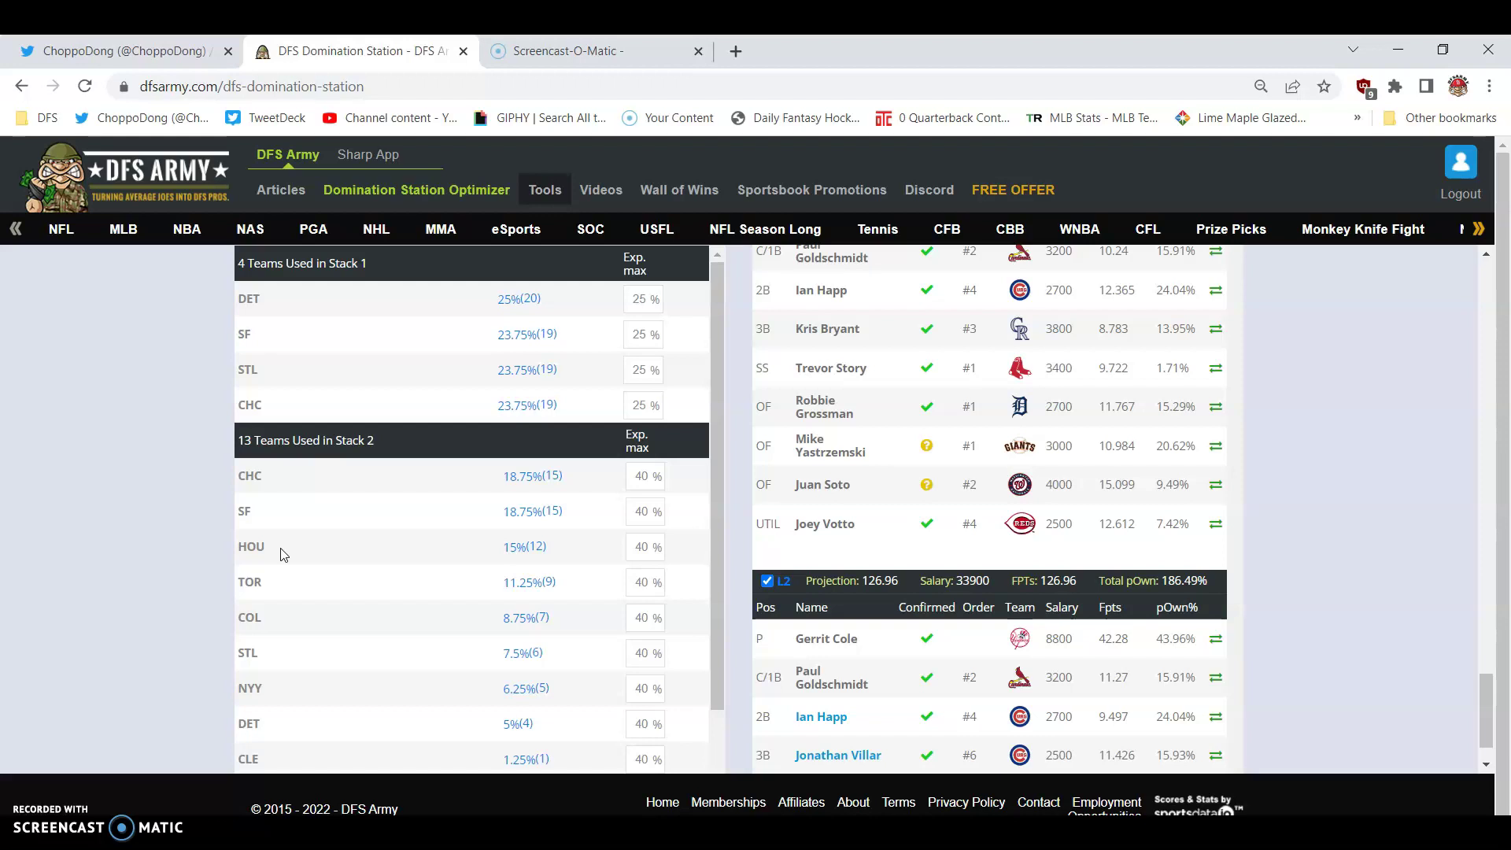
{"action": "scroll", "coordinate": [144, 555], "scroll_direction": "up", "scroll_amount": 3}
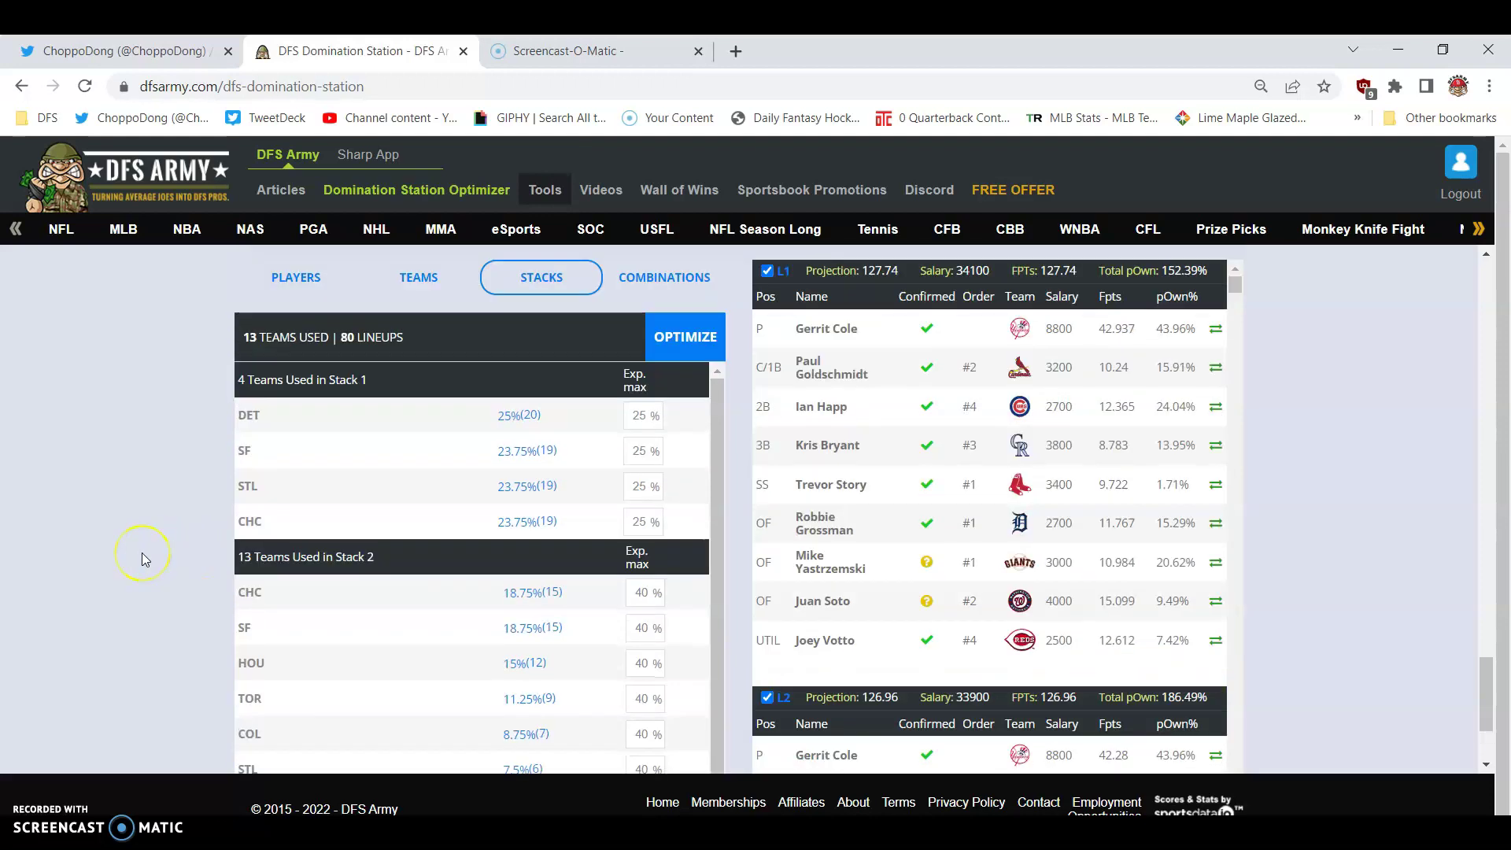
{"action": "scroll", "coordinate": [144, 556], "scroll_direction": "up", "scroll_amount": 3}
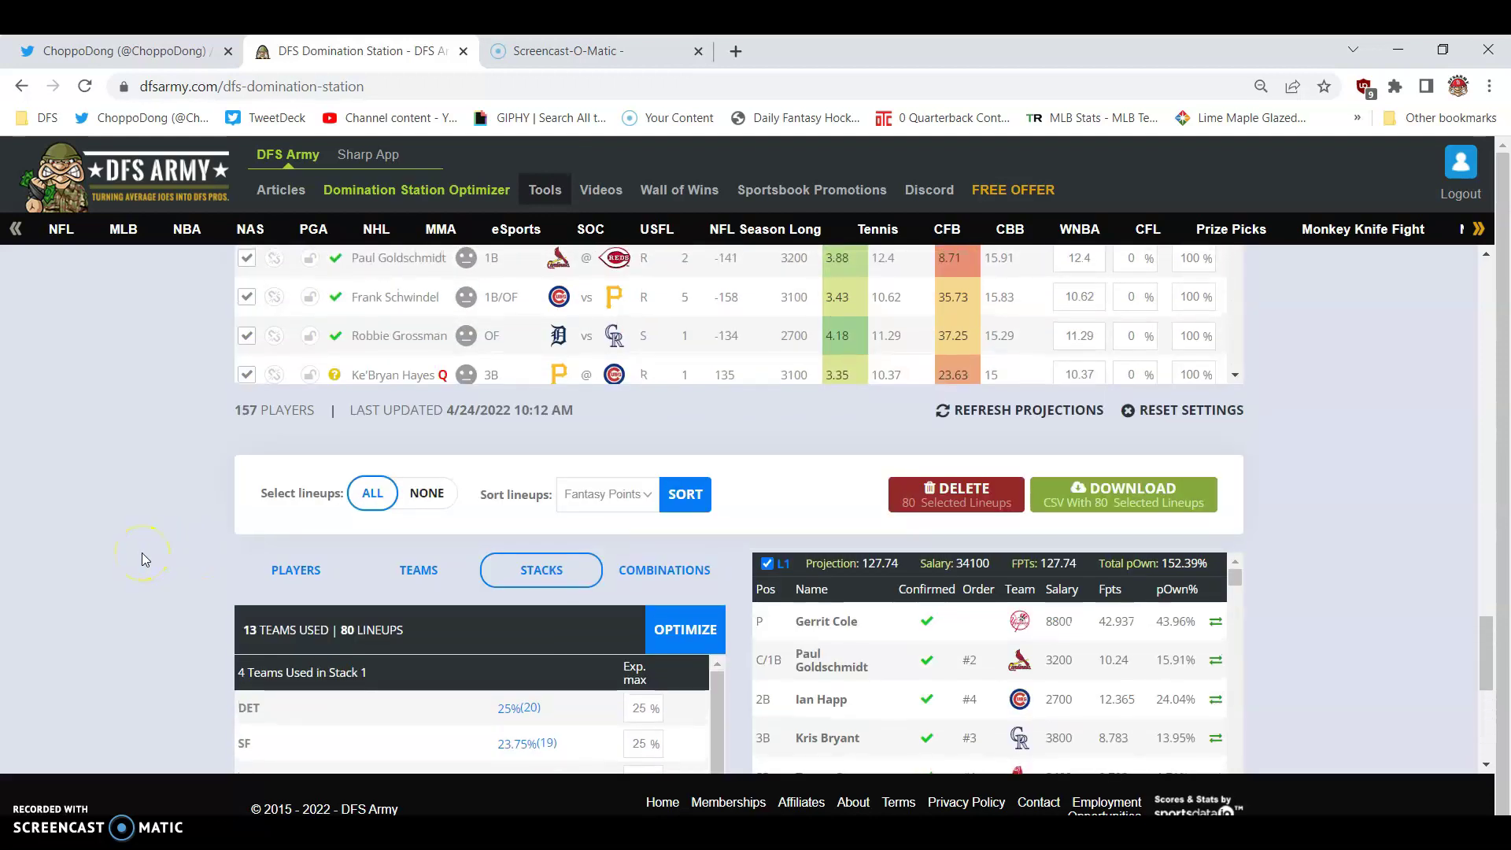
{"action": "scroll", "coordinate": [145, 558], "scroll_direction": "down", "scroll_amount": 3}
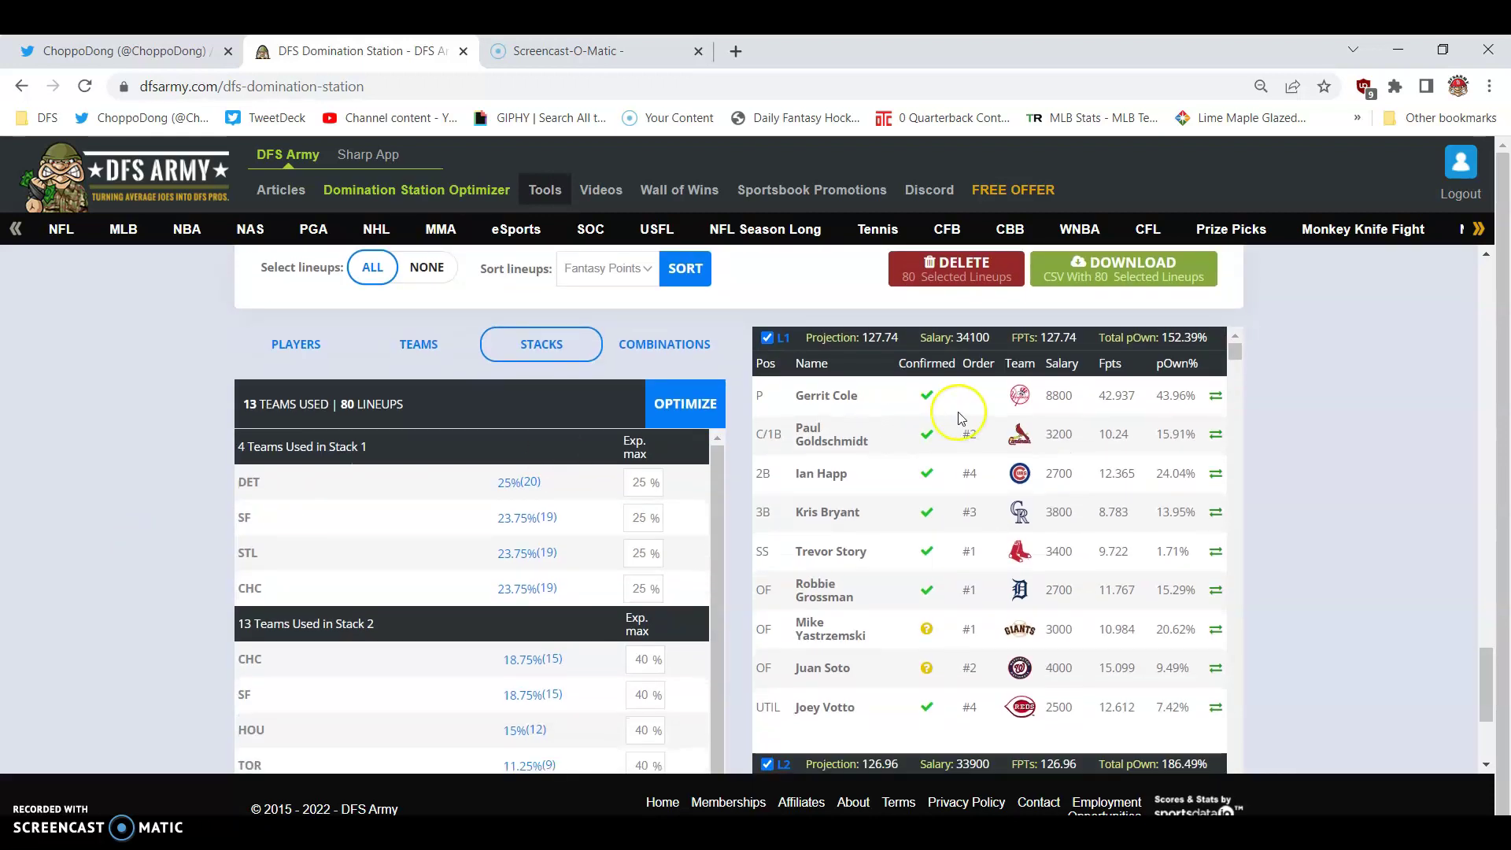
{"action": "scroll", "coordinate": [957, 413], "scroll_direction": "down", "scroll_amount": 10}
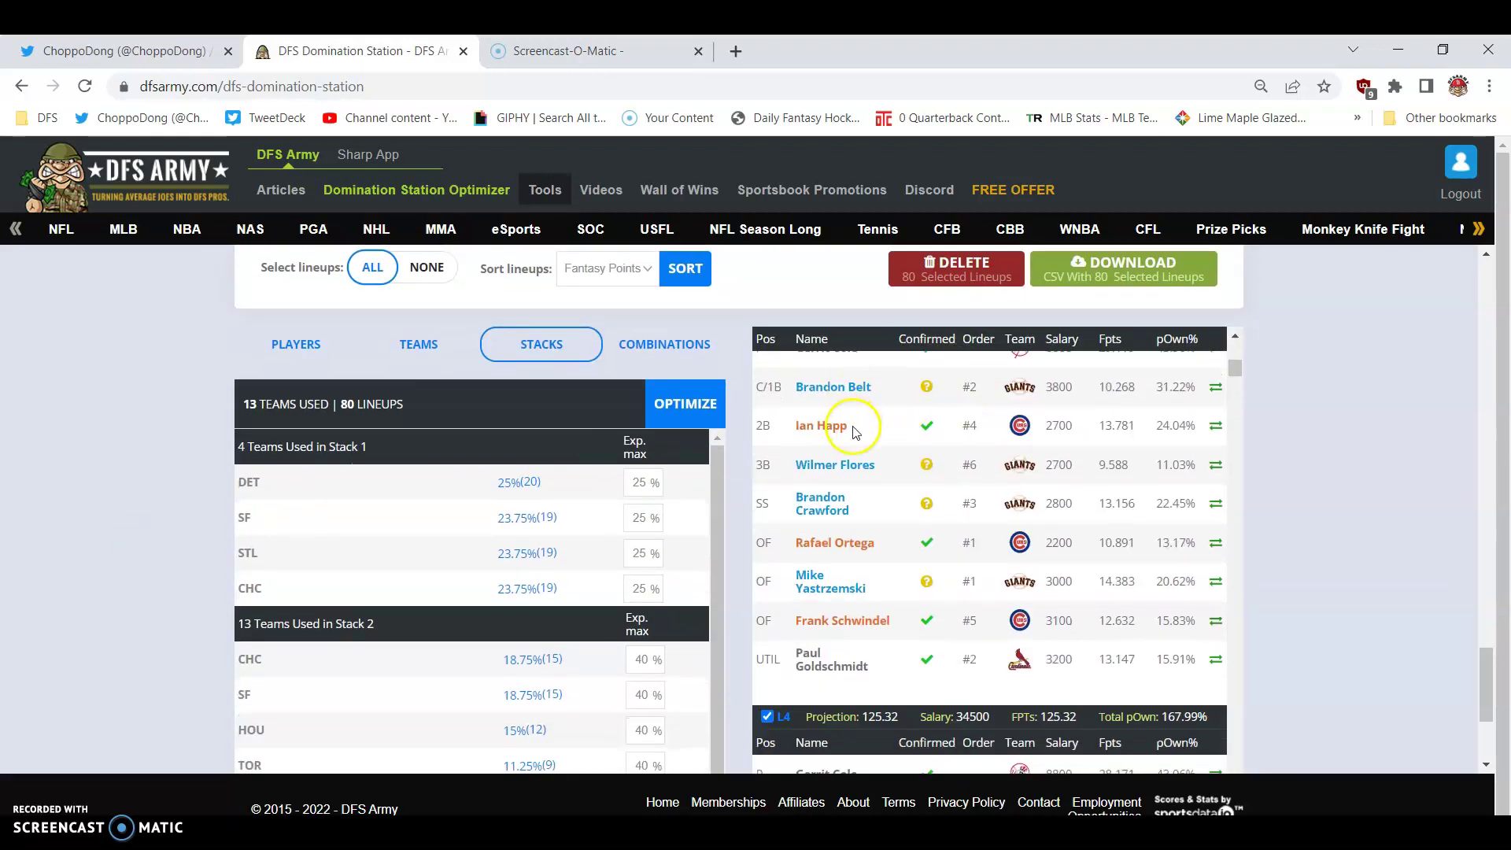
{"action": "scroll", "coordinate": [865, 433], "scroll_direction": "up", "scroll_amount": 1}
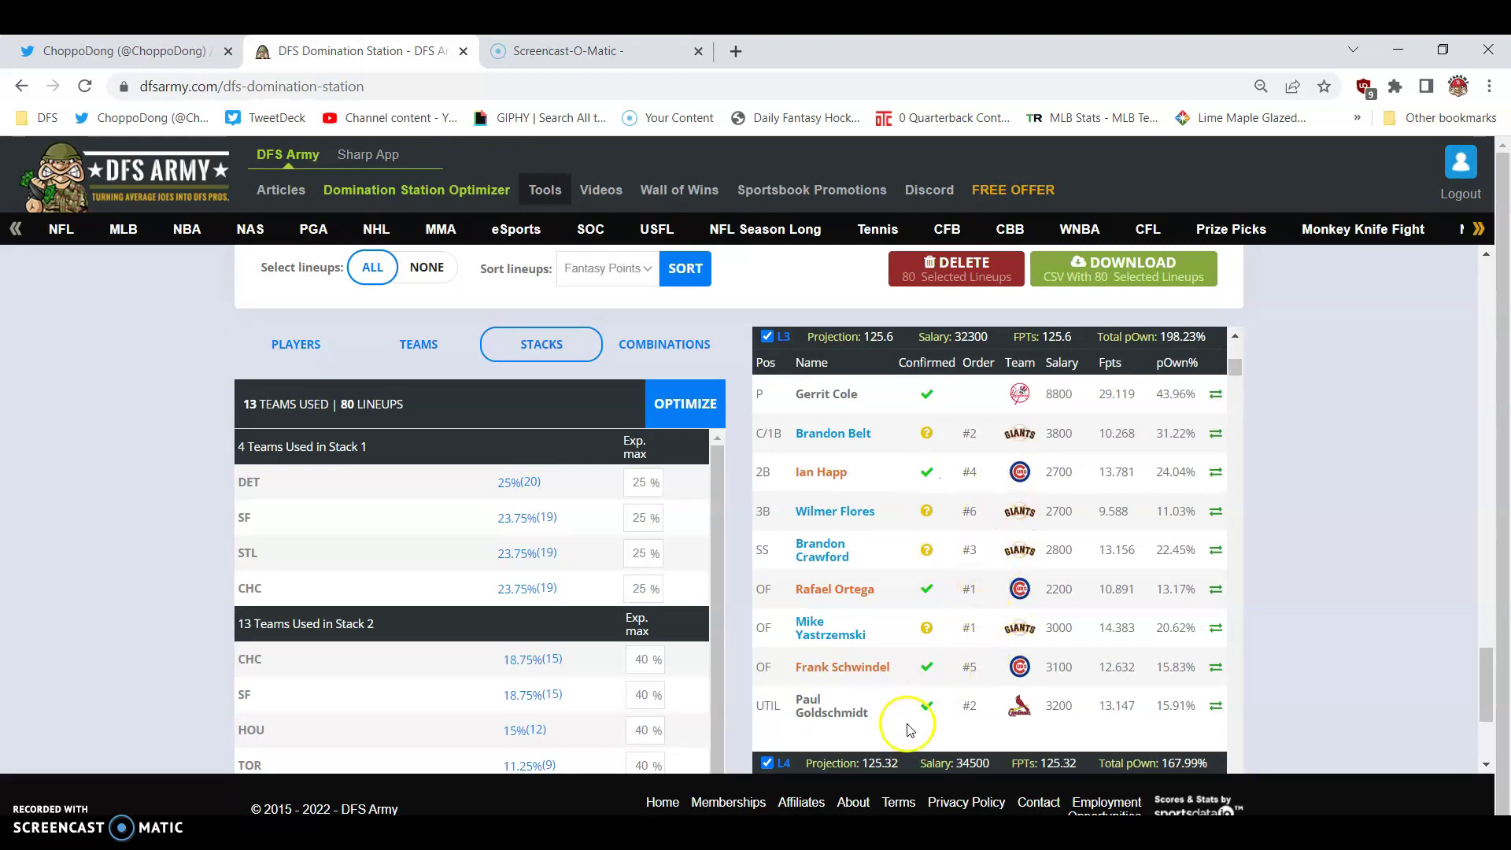
{"action": "scroll", "coordinate": [869, 380], "scroll_direction": "down", "scroll_amount": 10}
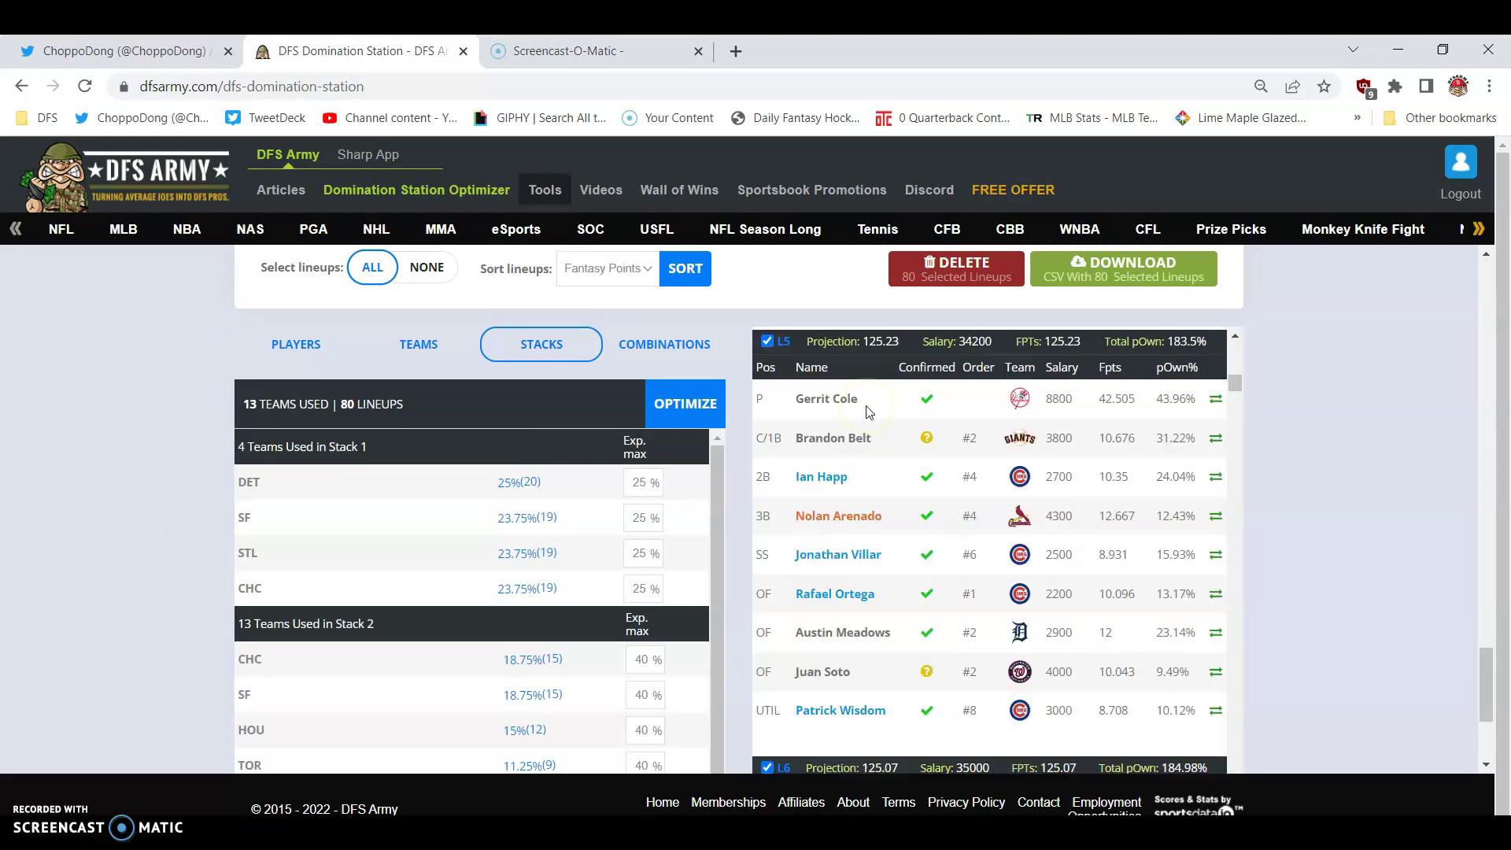
{"action": "scroll", "coordinate": [196, 367], "scroll_direction": "up", "scroll_amount": 10}
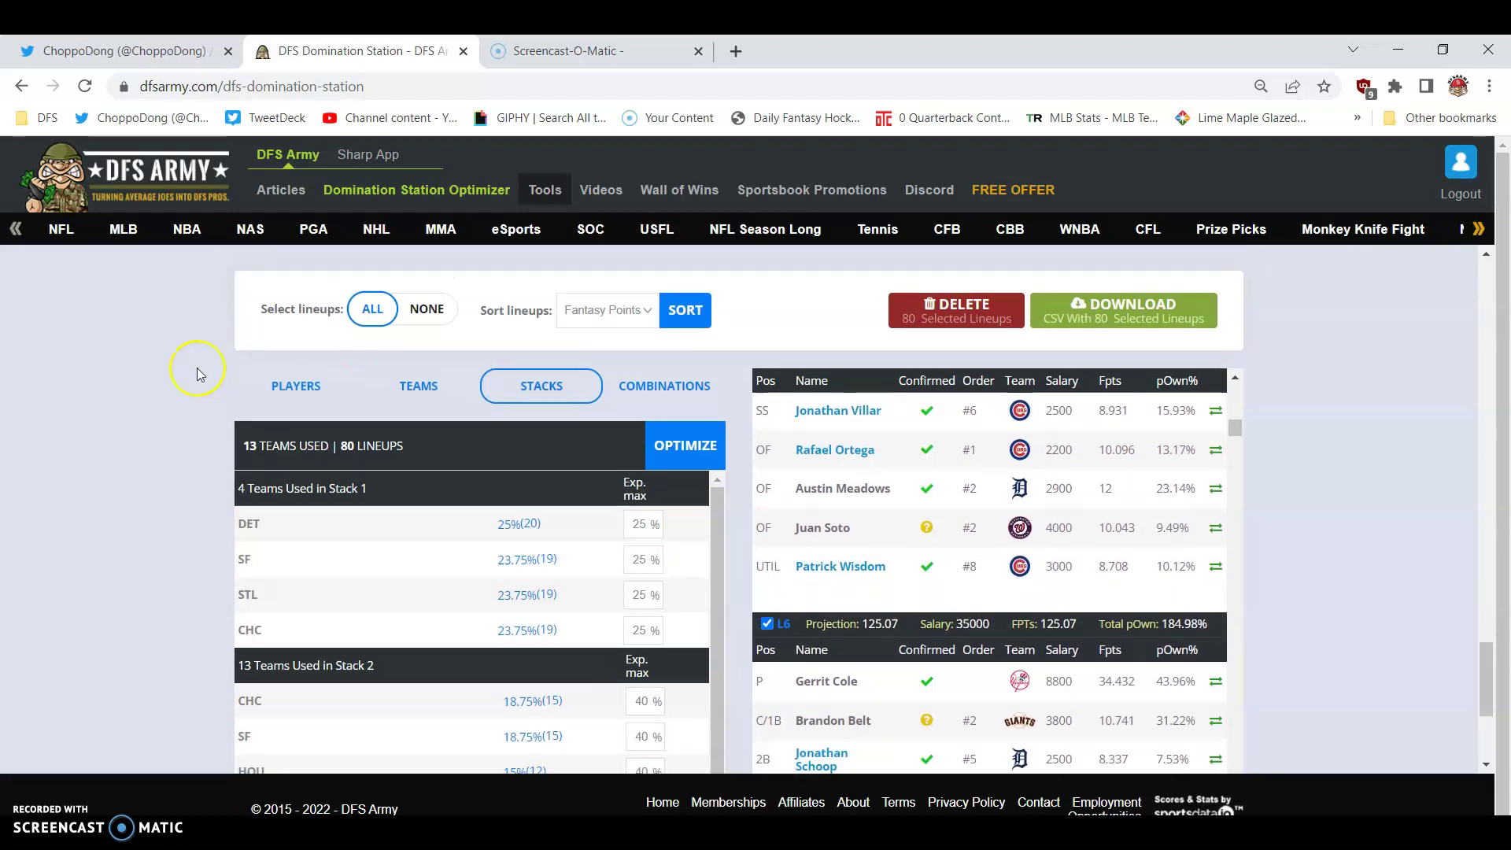
{"action": "scroll", "coordinate": [197, 367], "scroll_direction": "up", "scroll_amount": 15}
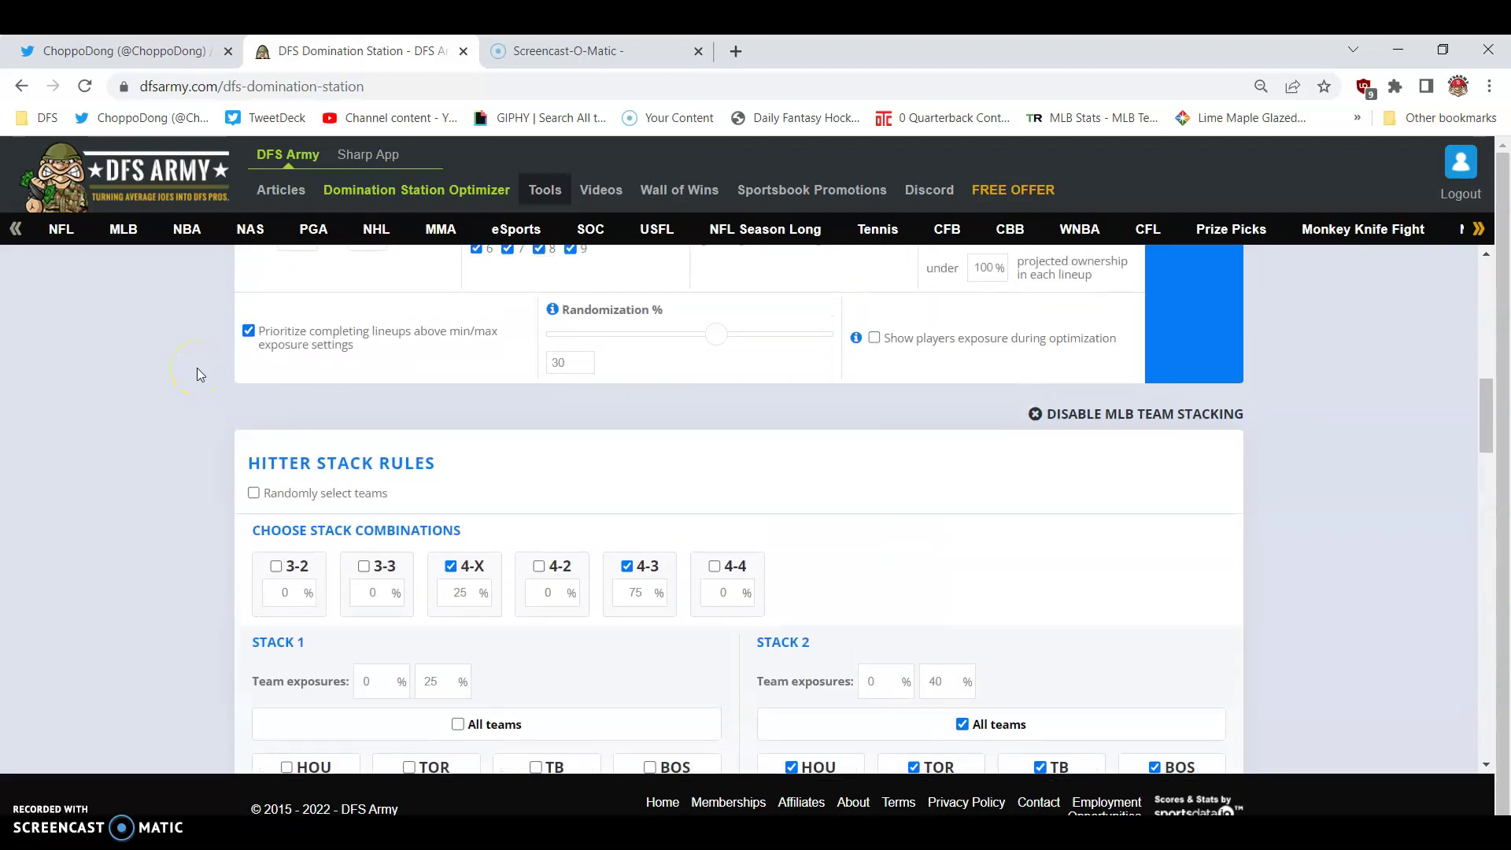